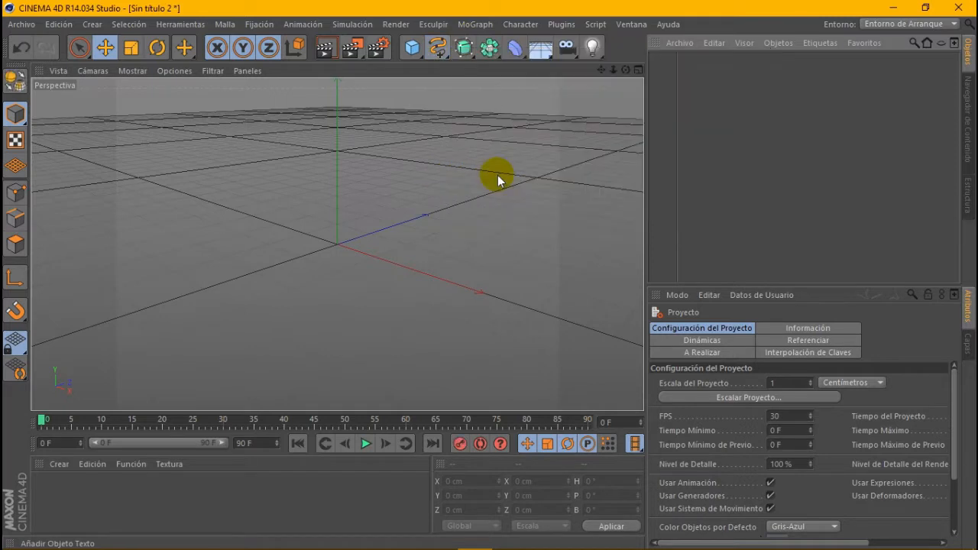
Step: Add a text spline to the scene and set its text to "S"
{"action": "left_click", "coordinate": [739, 381]}
{"action": "type", "text": "S"}
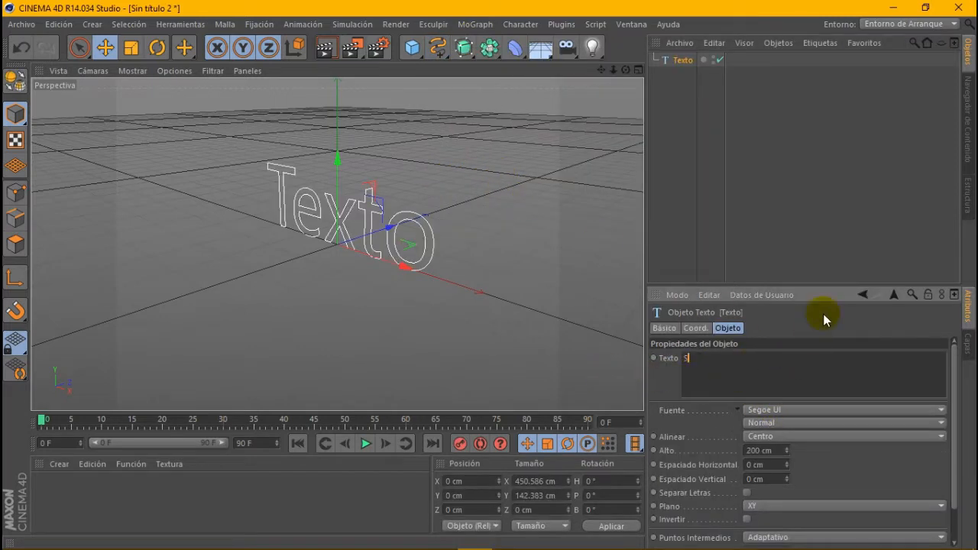
{"action": "left_click_drag", "start_coordinate": [439, 192], "coordinate": [532, 146], "text": "alt"}
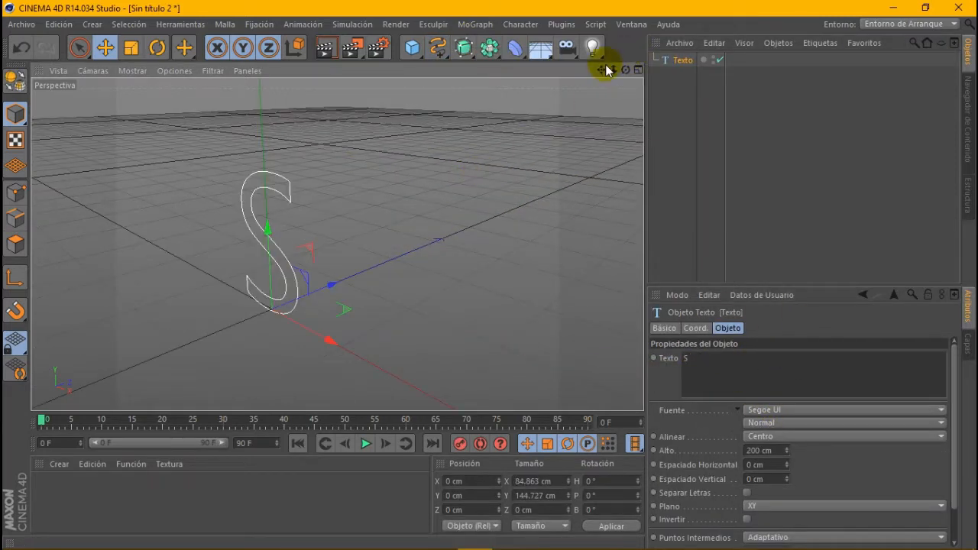
{"action": "left_click_drag", "start_coordinate": [602, 70], "coordinate": [605, 71]}
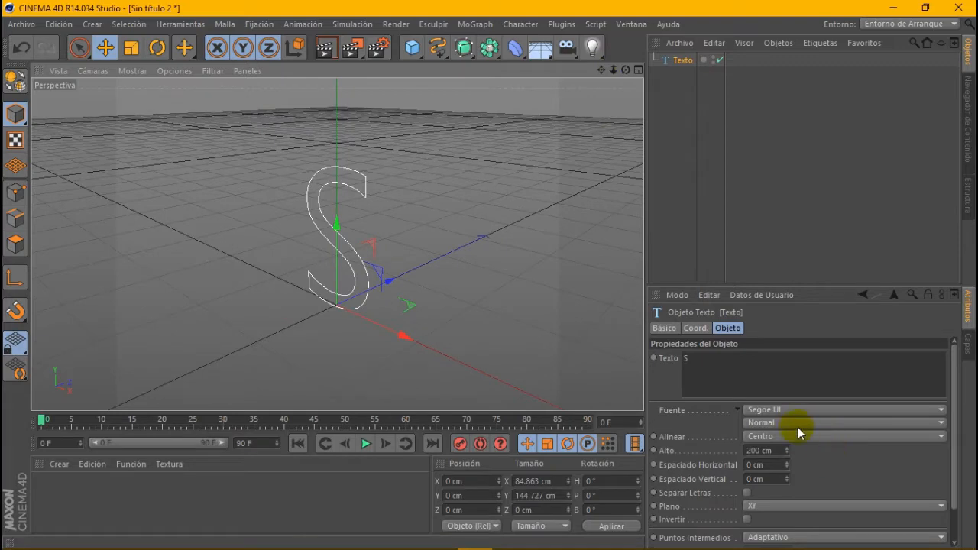
Step: Change the font of the S text spline to Ubuntu-Title
{"action": "left_click", "coordinate": [779, 410]}
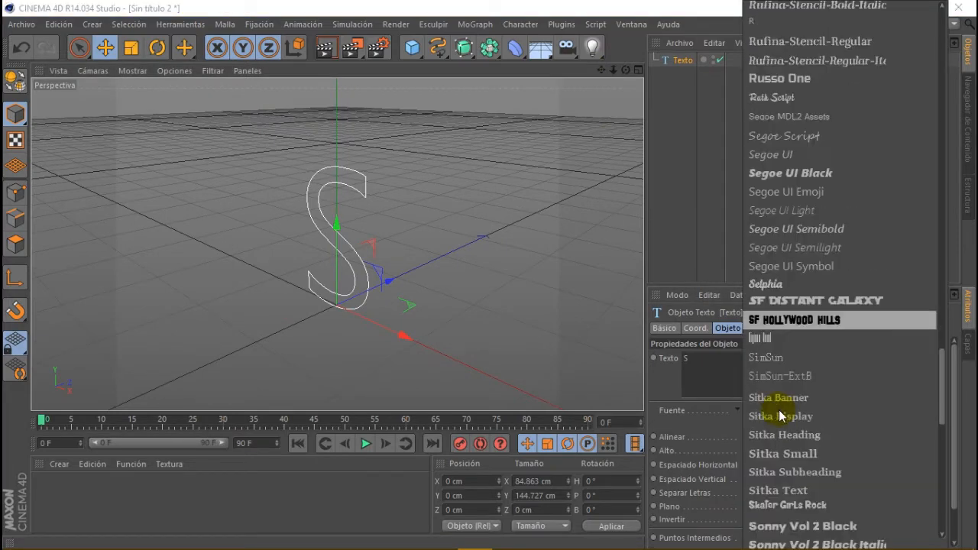
{"action": "scroll", "coordinate": [779, 410], "scroll_direction": "down", "scroll_amount": 10}
{"action": "scroll", "coordinate": [779, 410], "scroll_direction": "up", "scroll_amount": 2}
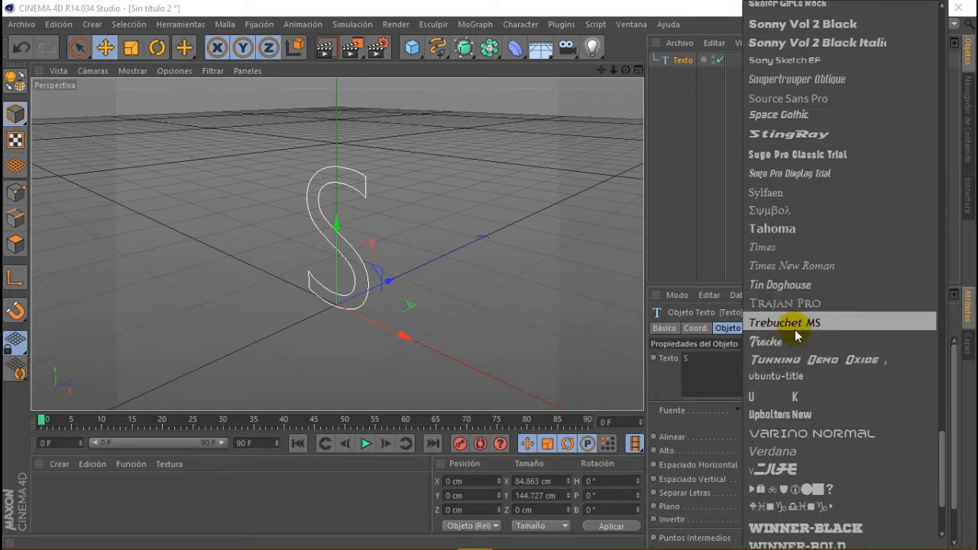
{"action": "left_click", "coordinate": [804, 377]}
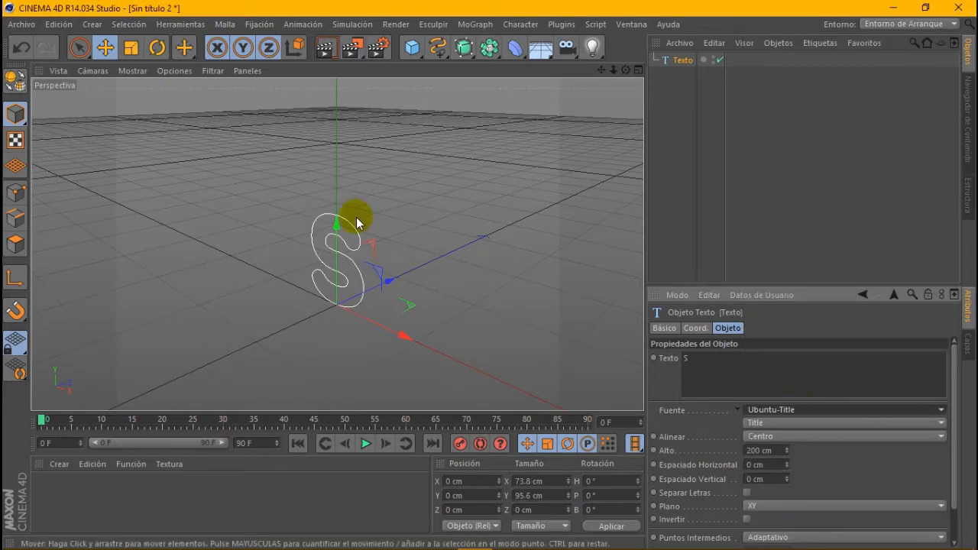
Step: Convert the S text object into an editable spline
{"action": "scroll", "coordinate": [356, 221], "scroll_direction": "up", "scroll_amount": 2}
{"action": "left_click_drag", "start_coordinate": [626, 70], "coordinate": [657, 46]}
{"action": "left_click_drag", "start_coordinate": [337, 244], "coordinate": [361, 214], "text": "alt"}
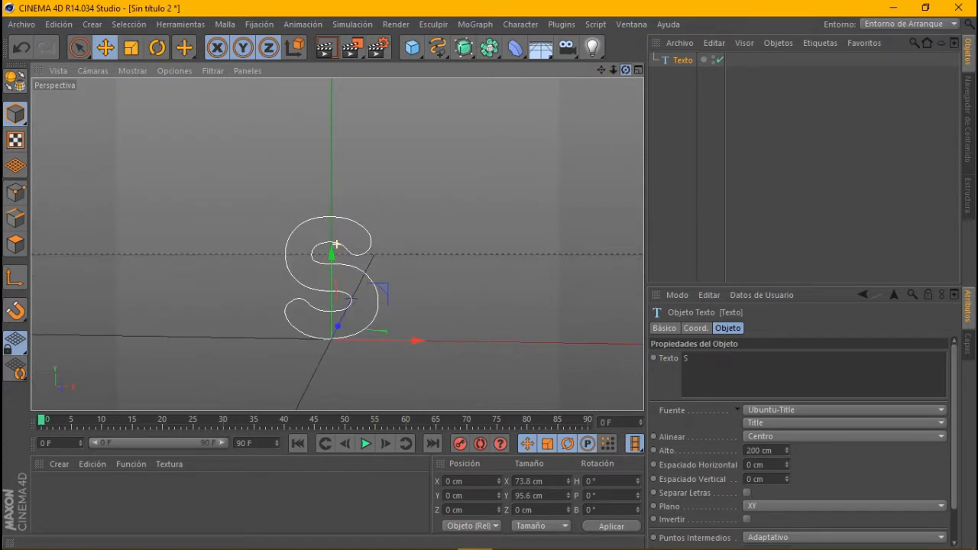
{"action": "scroll", "coordinate": [289, 324], "scroll_direction": "up", "scroll_amount": 4}
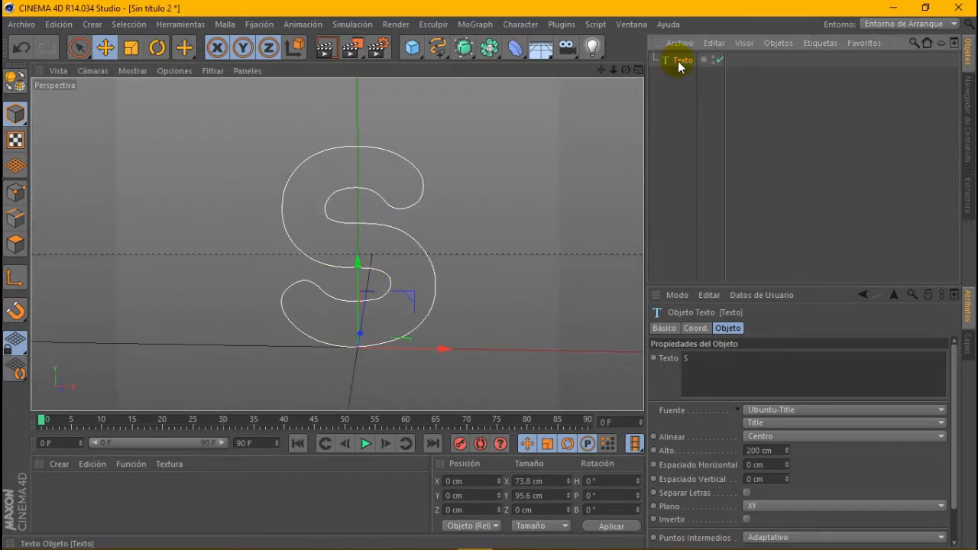
{"action": "left_click", "coordinate": [787, 44]}
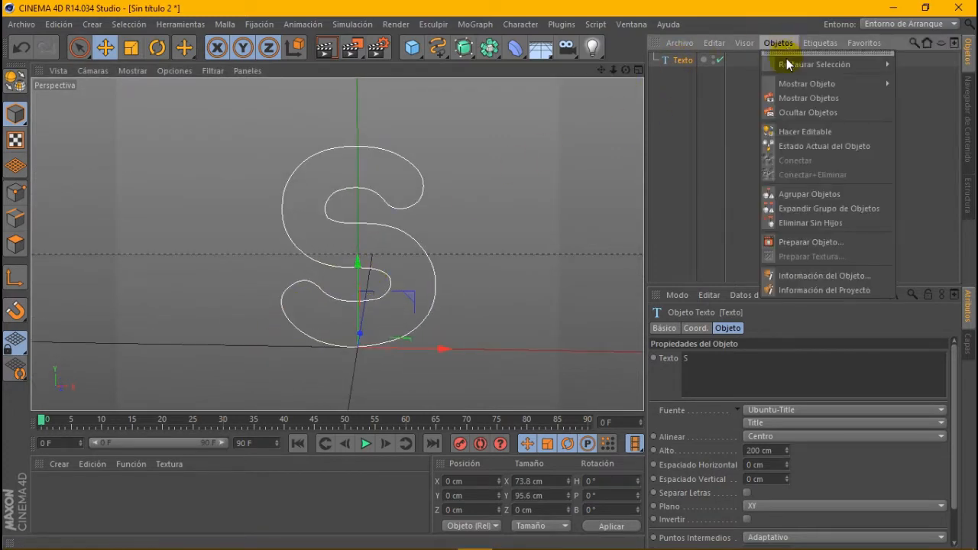
{"action": "left_click", "coordinate": [830, 133]}
Step: Create an inner outline of the S spline as a new object with Contornear at a distance of -5 cm
{"action": "left_click", "coordinate": [227, 25]}
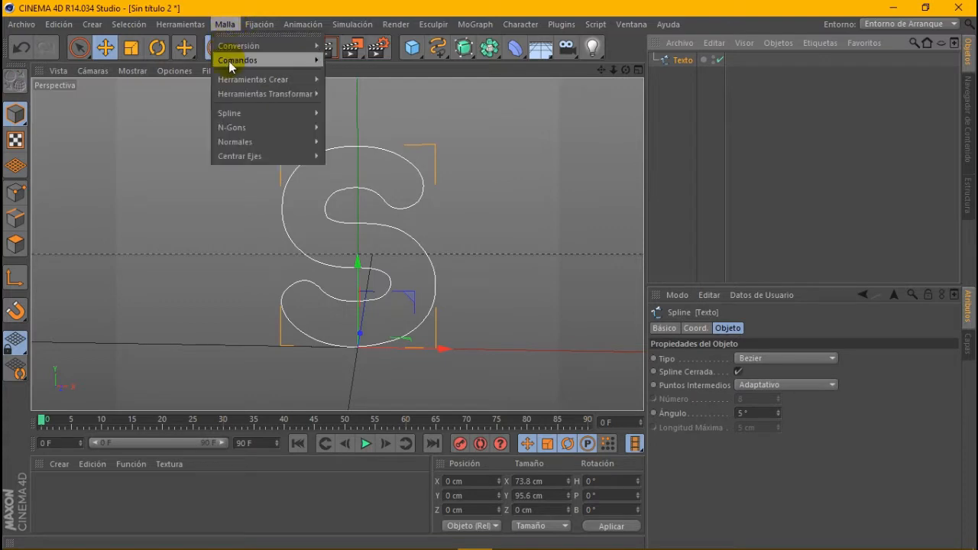
{"action": "mouse_move", "coordinate": [253, 127]}
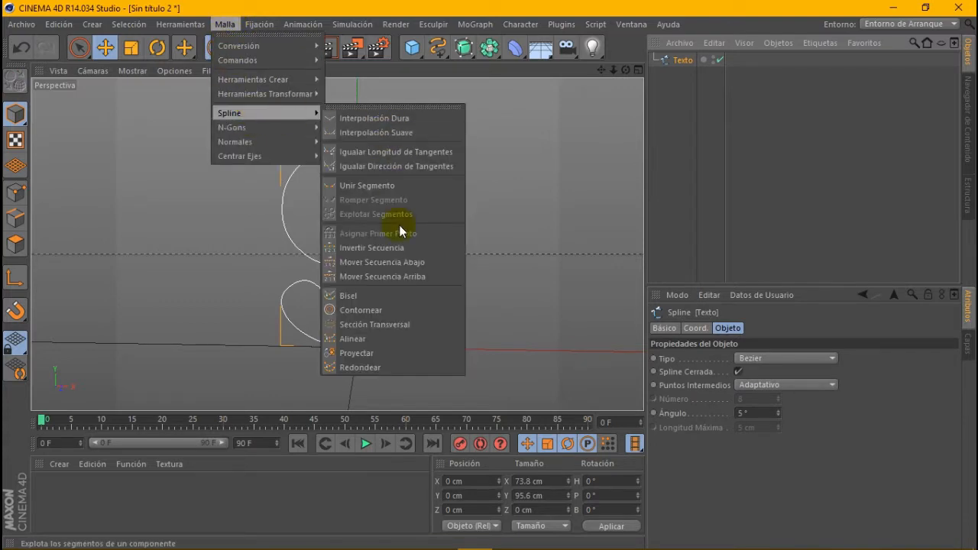
{"action": "left_click", "coordinate": [402, 310]}
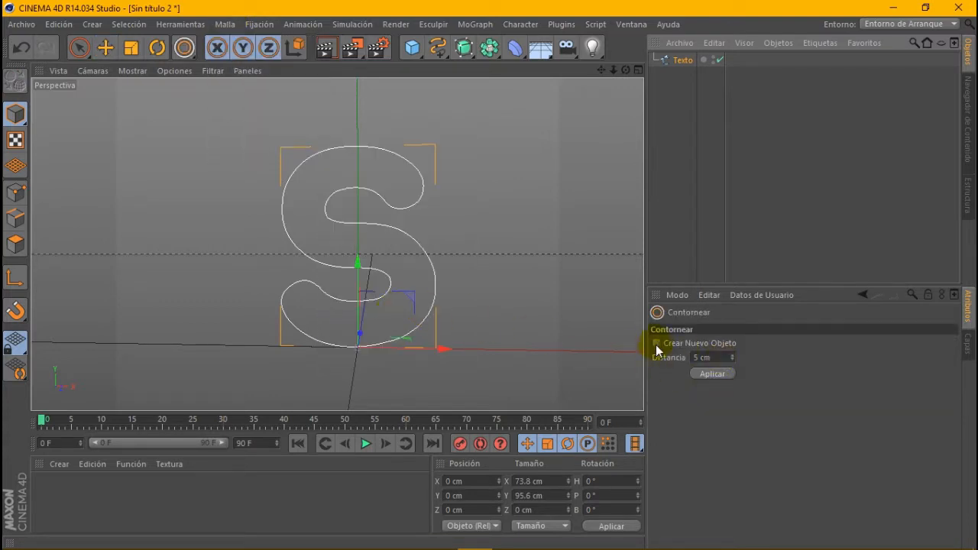
{"action": "left_click", "coordinate": [657, 344]}
{"action": "type", "text": "-5"}
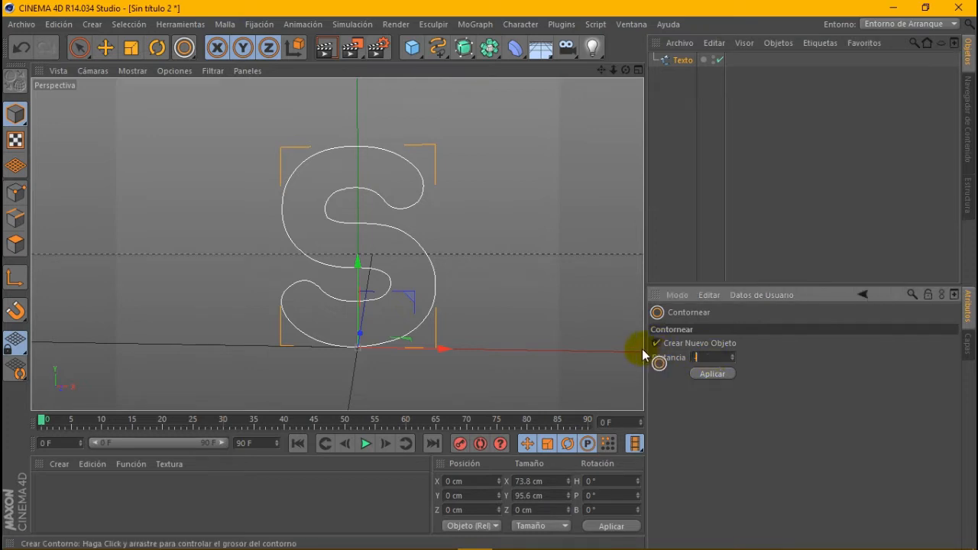
{"action": "left_click", "coordinate": [712, 373]}
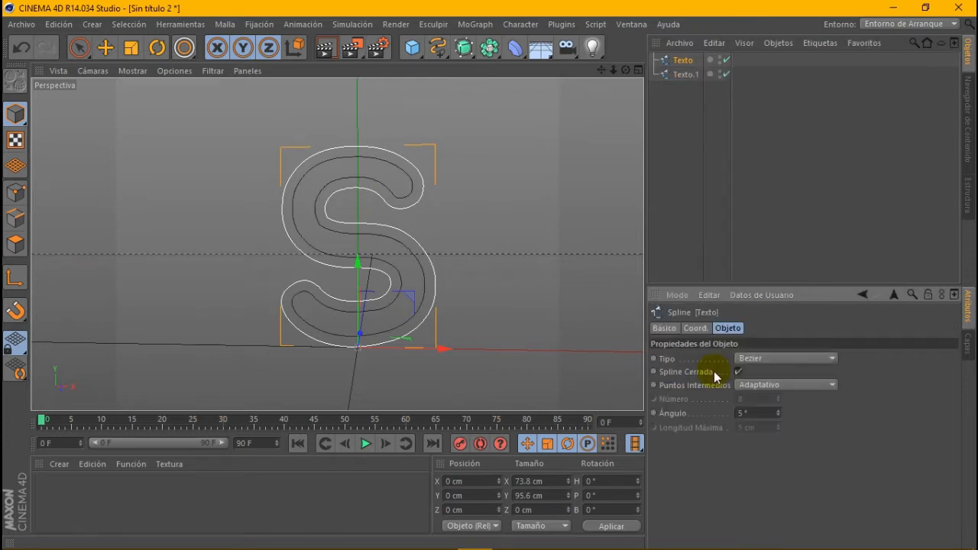
Step: Place the inner outline spline above the original in the object list and rename them 1 and 2 respectively
{"action": "left_click_drag", "start_coordinate": [685, 74], "coordinate": [684, 63]}
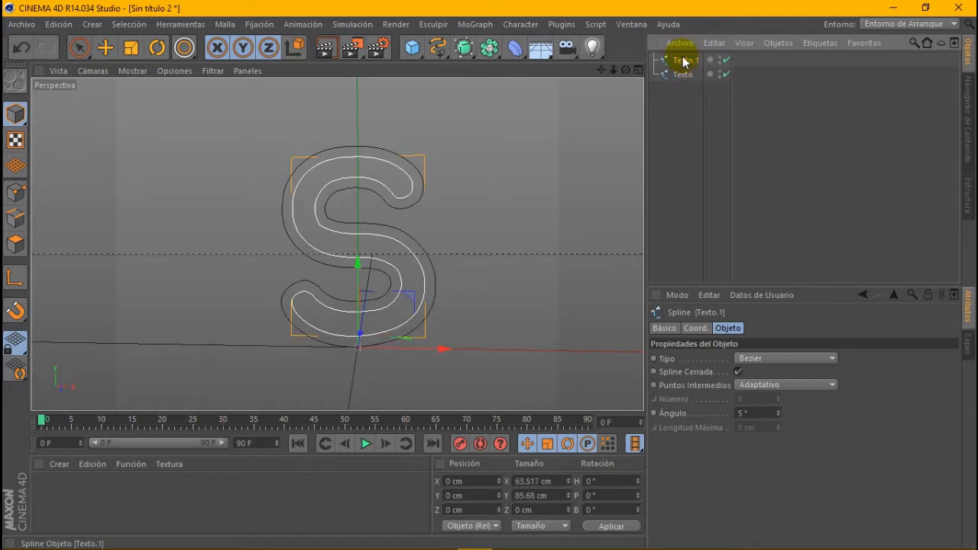
{"action": "scroll", "coordinate": [428, 190], "scroll_direction": "up", "scroll_amount": 3}
{"action": "left_click", "coordinate": [683, 74], "text": "ctrl"}
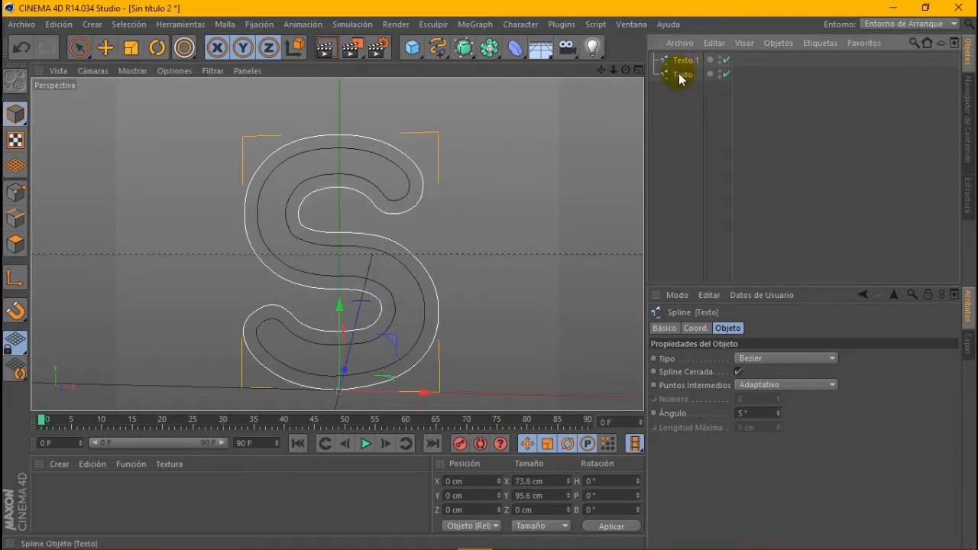
{"action": "double_click", "coordinate": [686, 61]}
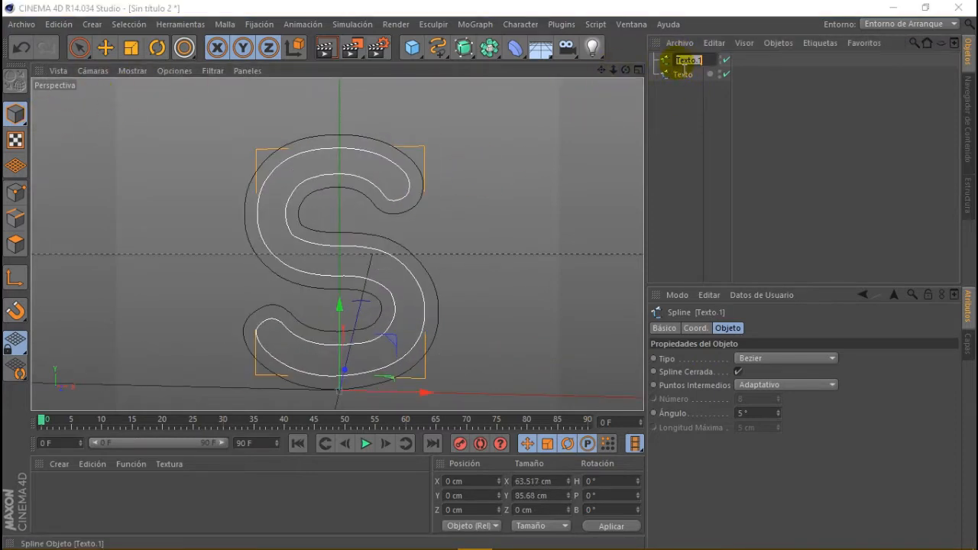
{"action": "type", "text": "1"}
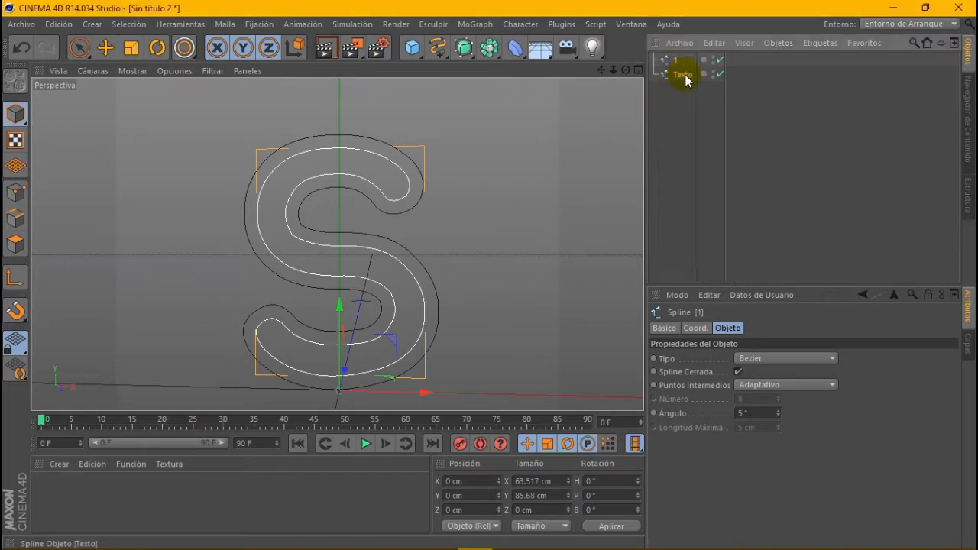
{"action": "double_click", "coordinate": [686, 75]}
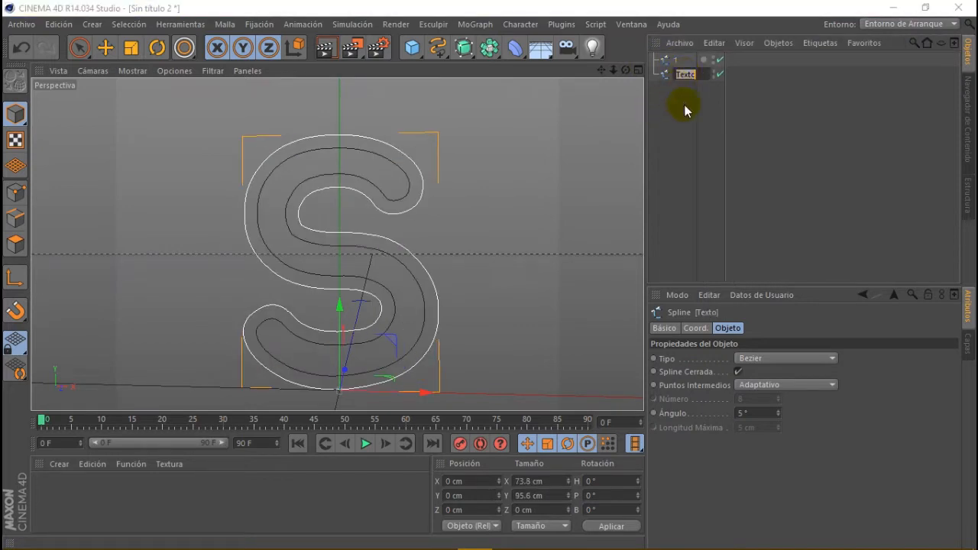
{"action": "type", "text": "2"}
{"action": "key", "text": "Return"}
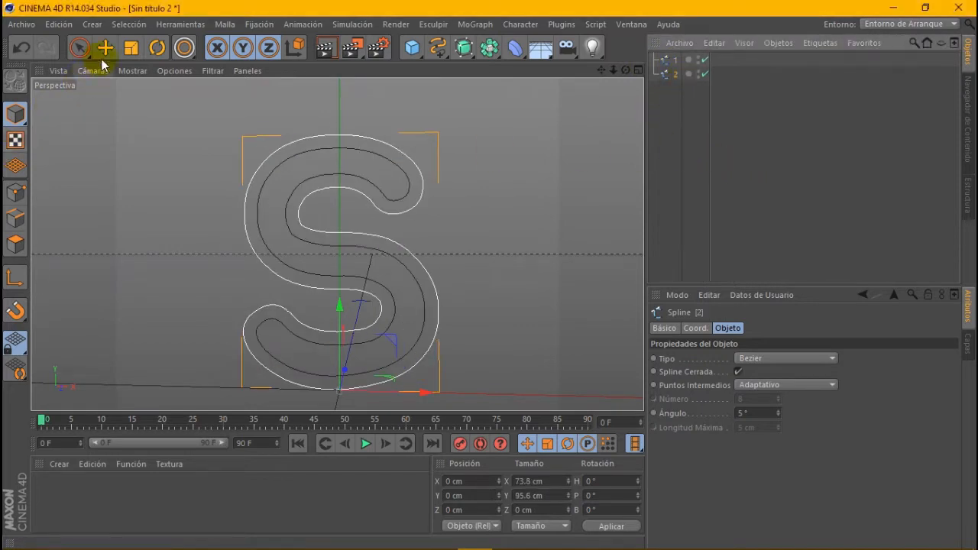
Step: Set the intermediate points of splines 1 and 2 to Subdividido, with a 90° angle and a 15 cm maximum length
{"action": "left_click", "coordinate": [105, 48]}
{"action": "scroll", "coordinate": [380, 187], "scroll_direction": "down", "scroll_amount": 1}
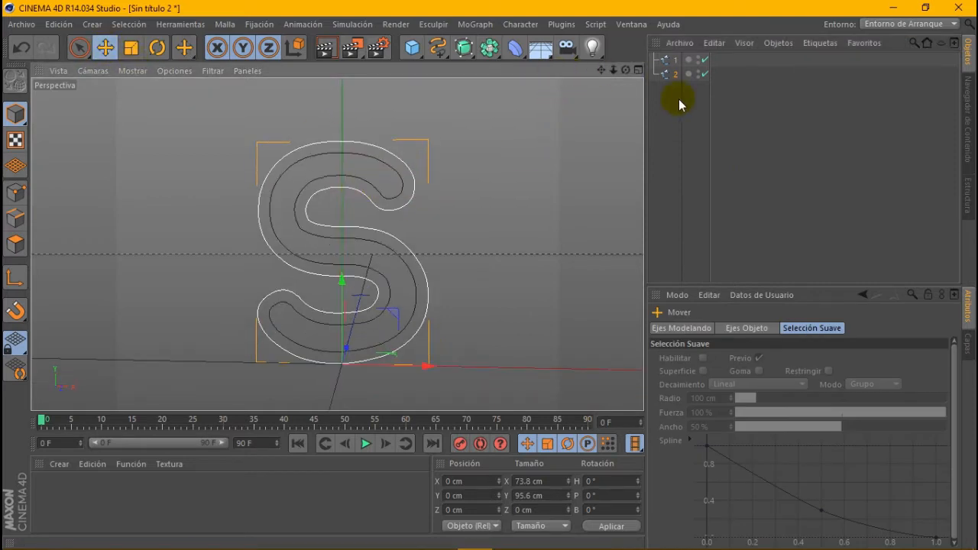
{"action": "left_click_drag", "start_coordinate": [679, 102], "coordinate": [663, 65]}
{"action": "left_click", "coordinate": [780, 386]}
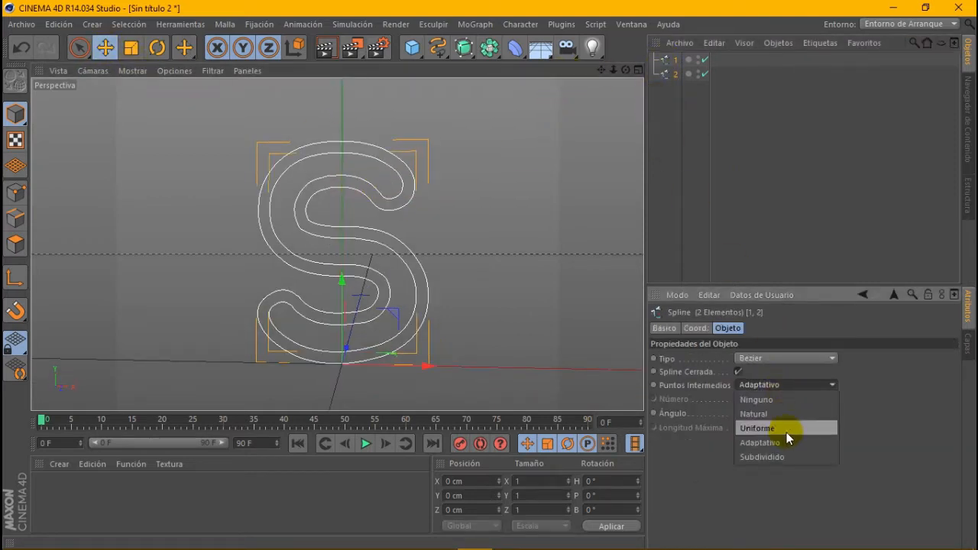
{"action": "left_click", "coordinate": [780, 455]}
{"action": "left_click", "coordinate": [760, 414]}
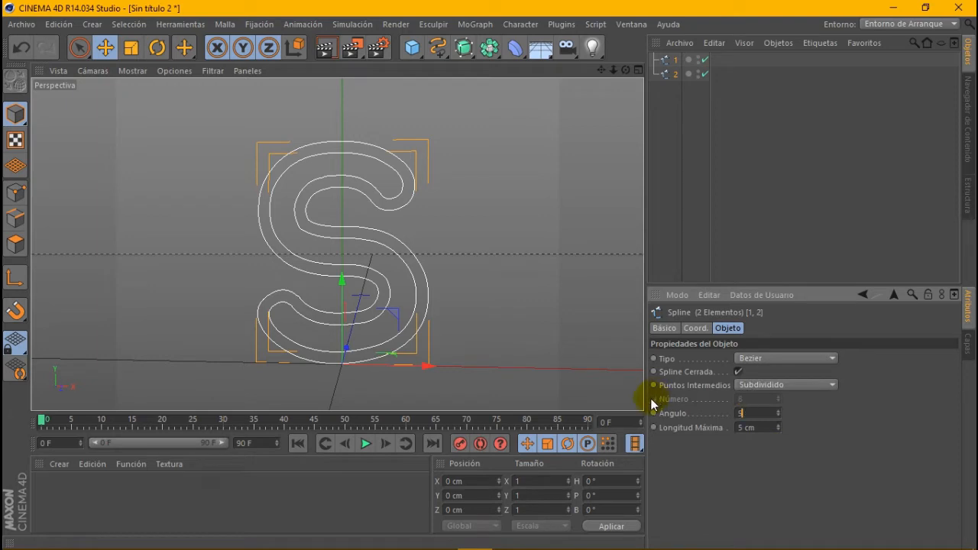
{"action": "type", "text": "15"}
{"action": "key", "text": "Return"}
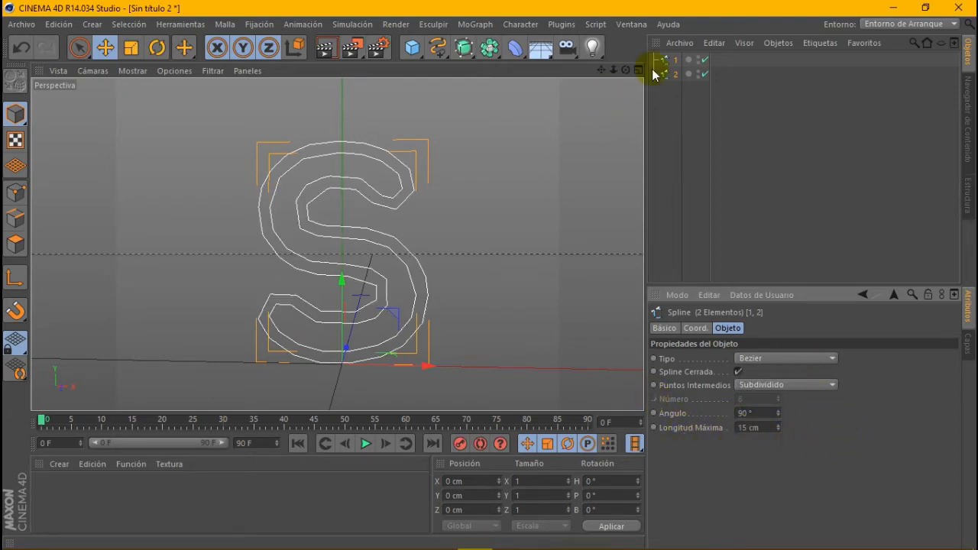
{"action": "left_click", "coordinate": [620, 105]}
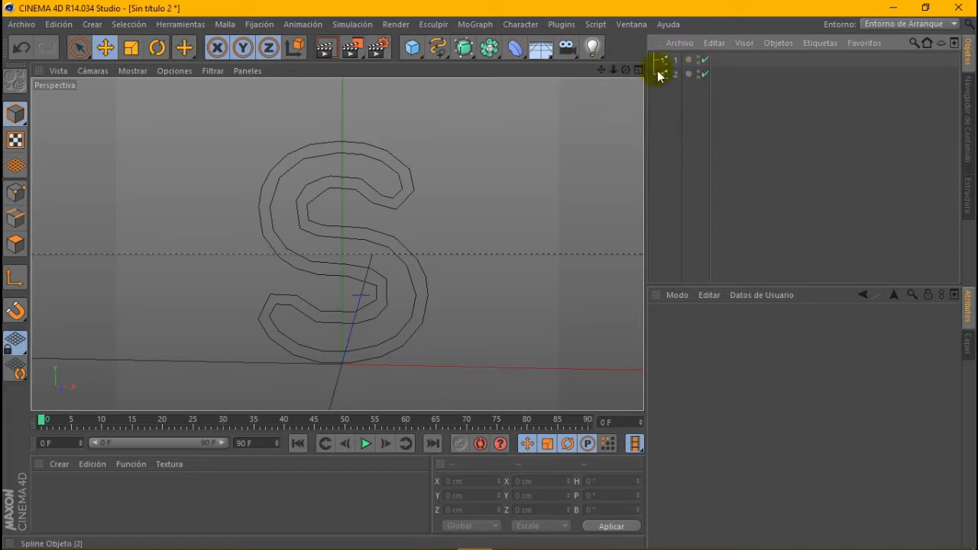
Step: Add a NURBS Extrusión object and make outer spline 2 its child
{"action": "left_click", "coordinate": [464, 47]}
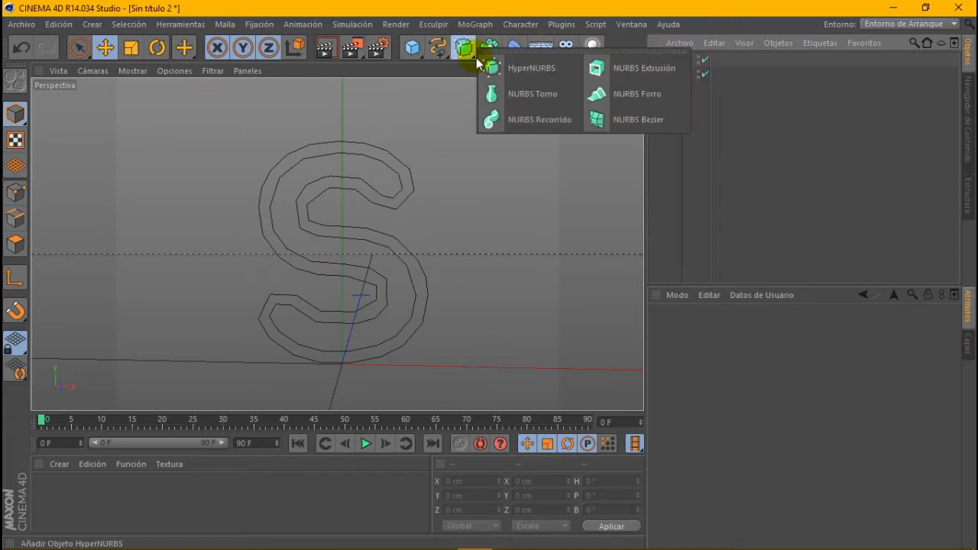
{"action": "left_click", "coordinate": [604, 68]}
{"action": "left_click", "coordinate": [678, 77]}
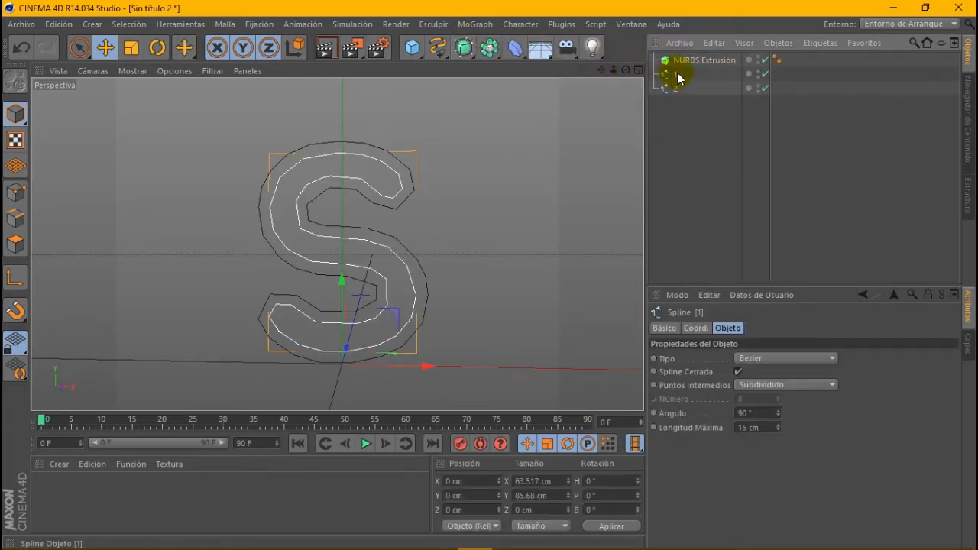
{"action": "left_click", "coordinate": [672, 86]}
{"action": "mouse_move", "coordinate": [687, 61]}
{"action": "left_mouse_down"}
{"action": "mouse_move", "coordinate": [676, 82]}
{"action": "mouse_move", "coordinate": [686, 80]}
{"action": "left_mouse_up"}
{"action": "left_click", "coordinate": [671, 90]}
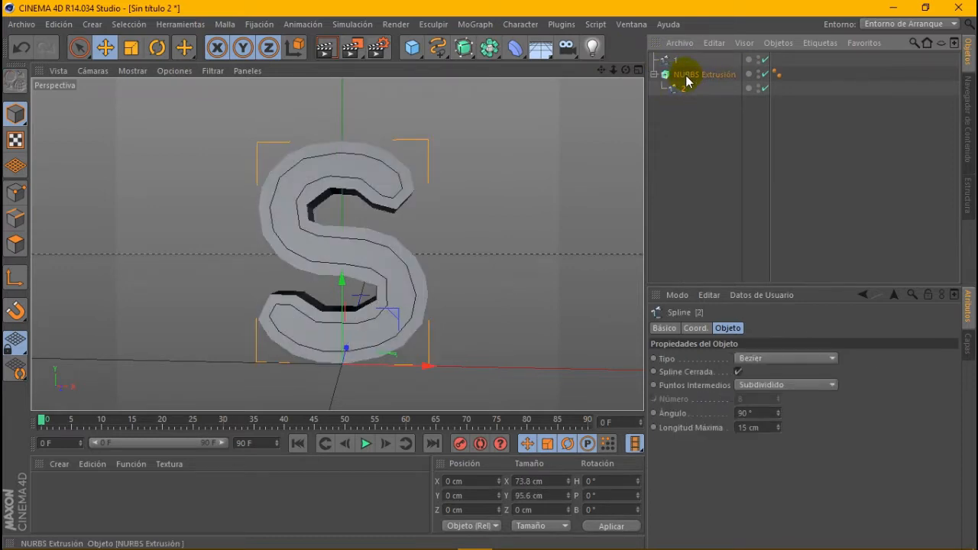
Step: Set both the start and end caps of the extrusion to Tapa con Canto
{"action": "left_click", "coordinate": [709, 74]}
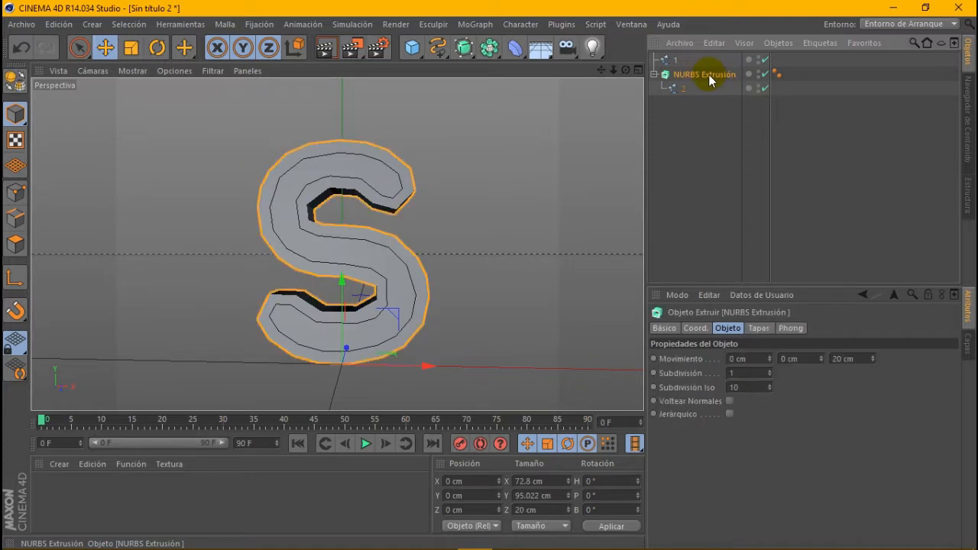
{"action": "left_click", "coordinate": [757, 329]}
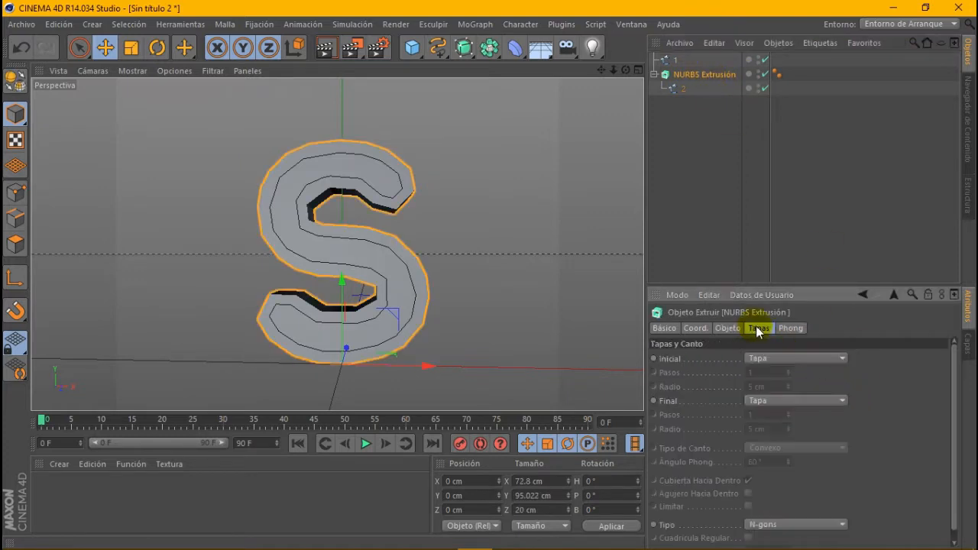
{"action": "left_click", "coordinate": [803, 359]}
{"action": "left_click", "coordinate": [810, 414]}
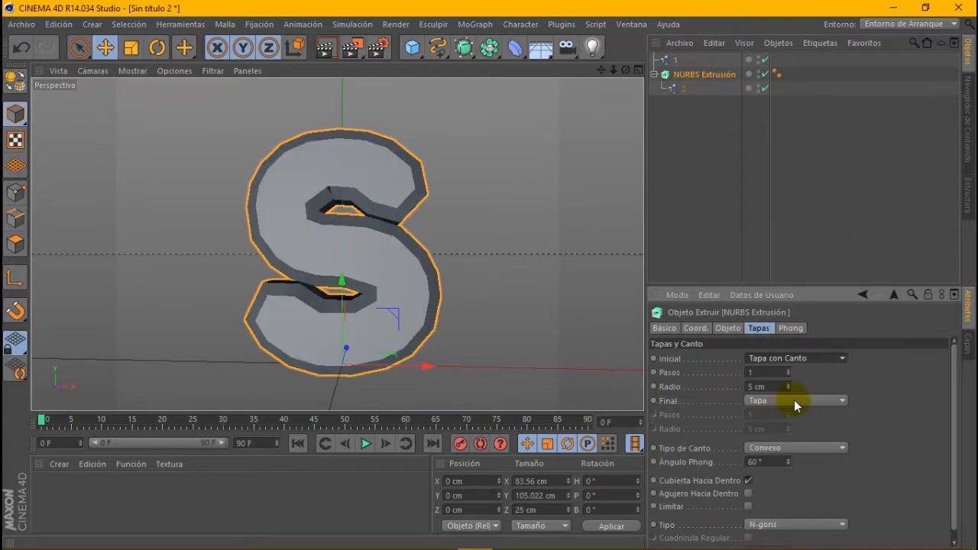
{"action": "left_click", "coordinate": [794, 401]}
{"action": "left_click", "coordinate": [787, 459]}
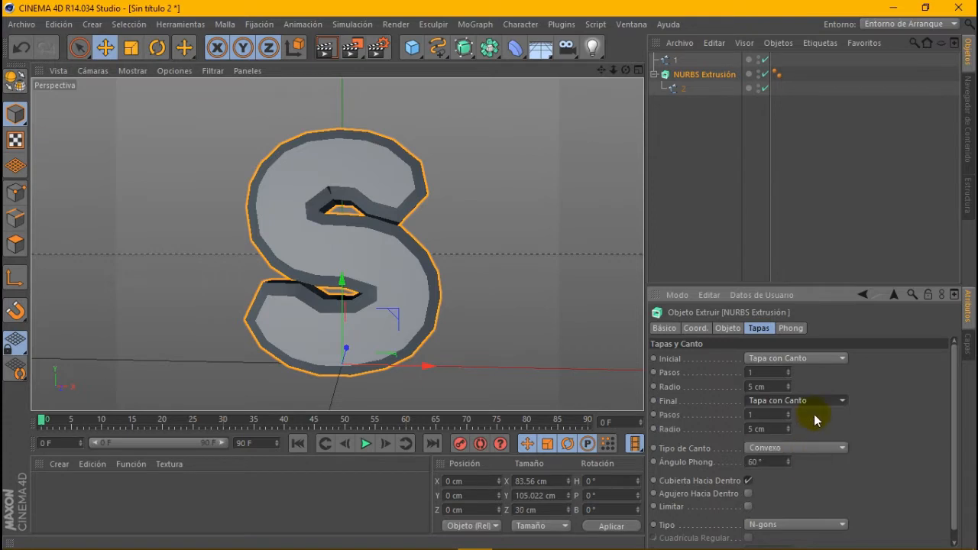
Step: Enlarge the attributes area and set the extrusion's cap type to Cuadrángulos
{"action": "left_click_drag", "start_coordinate": [811, 295], "coordinate": [808, 209]}
{"action": "left_click", "coordinate": [795, 437]}
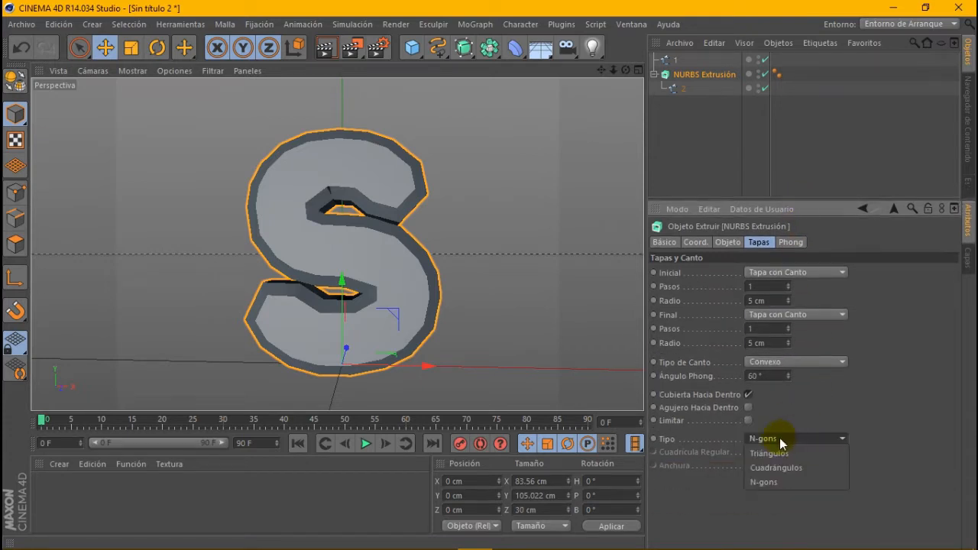
{"action": "left_click", "coordinate": [790, 472]}
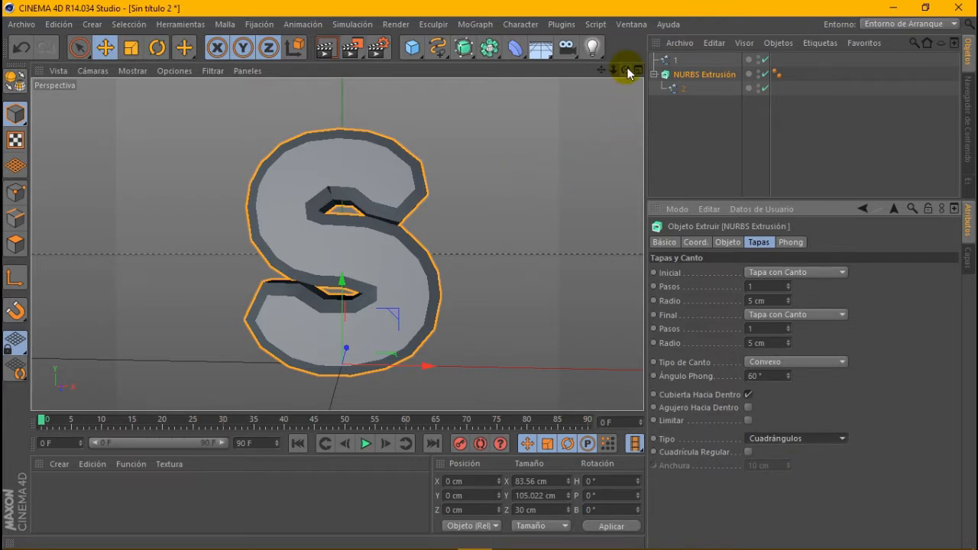
Step: Add a second NURBS Extrusión object and make inner spline 1 its child
{"action": "left_click", "coordinate": [677, 59]}
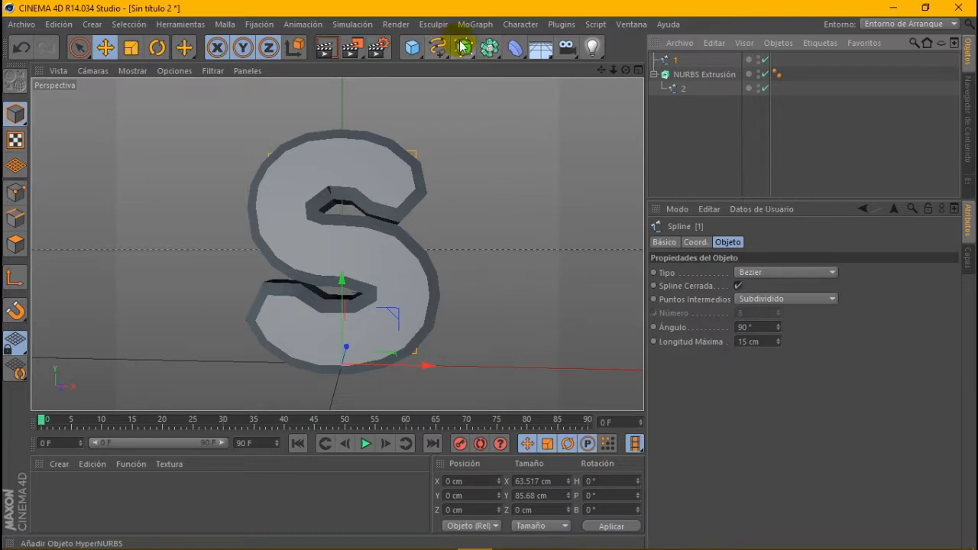
{"action": "left_click_drag", "start_coordinate": [464, 48], "coordinate": [634, 81]}
{"action": "left_click", "coordinate": [671, 75]}
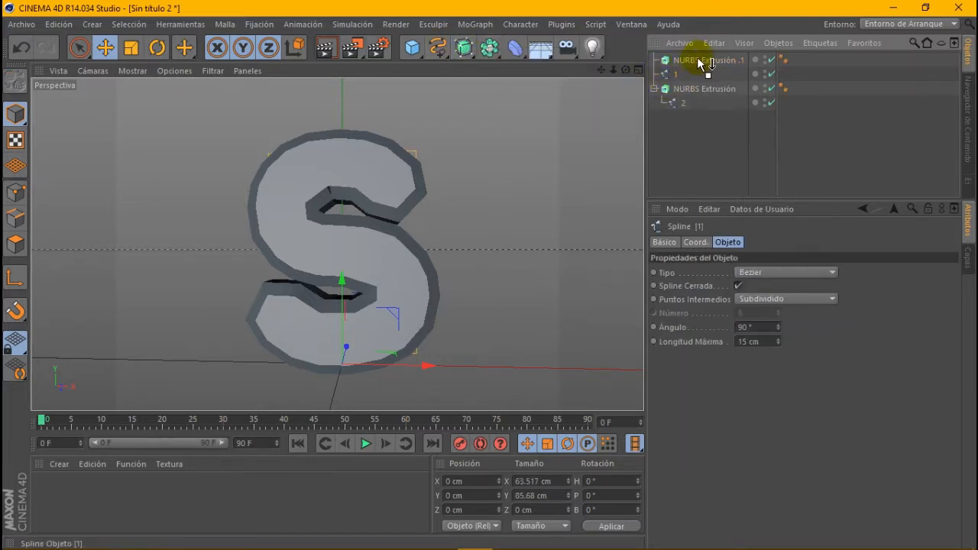
{"action": "left_click", "coordinate": [691, 62]}
Step: Set the inner extrusion's start and end caps to Tapa con Canto and its cap type to Cuadrángulos
{"action": "left_click", "coordinate": [783, 274]}
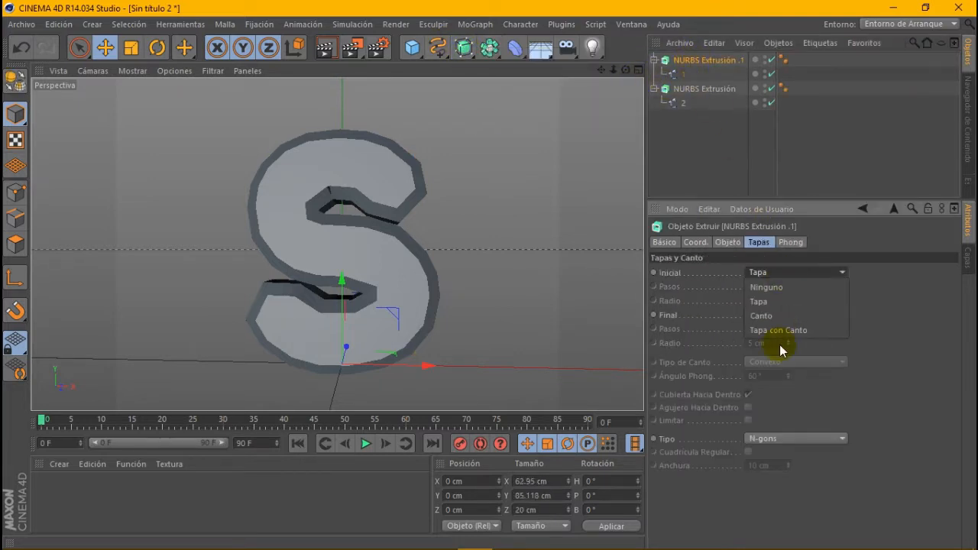
{"action": "left_click", "coordinate": [781, 332]}
{"action": "left_click", "coordinate": [785, 317]}
{"action": "left_click", "coordinate": [792, 371]}
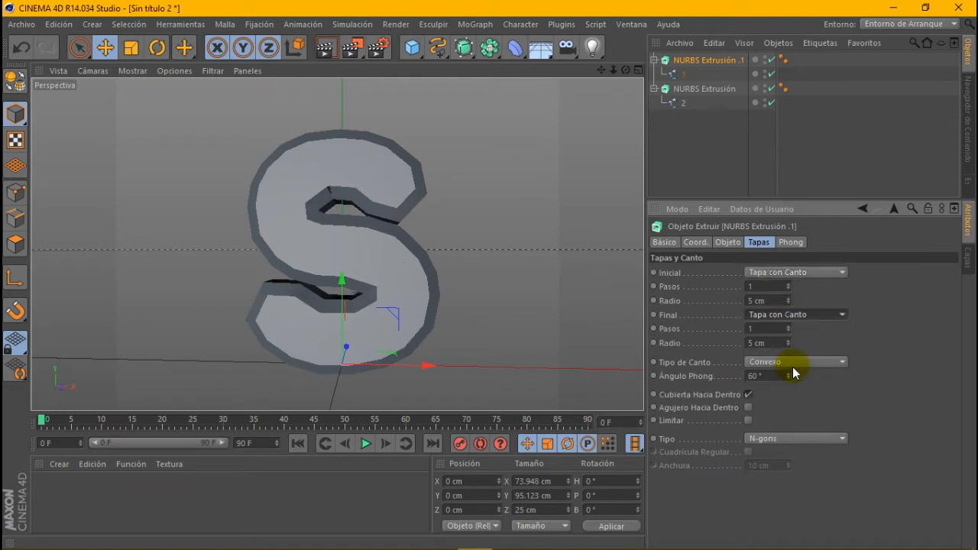
{"action": "left_click", "coordinate": [798, 439]}
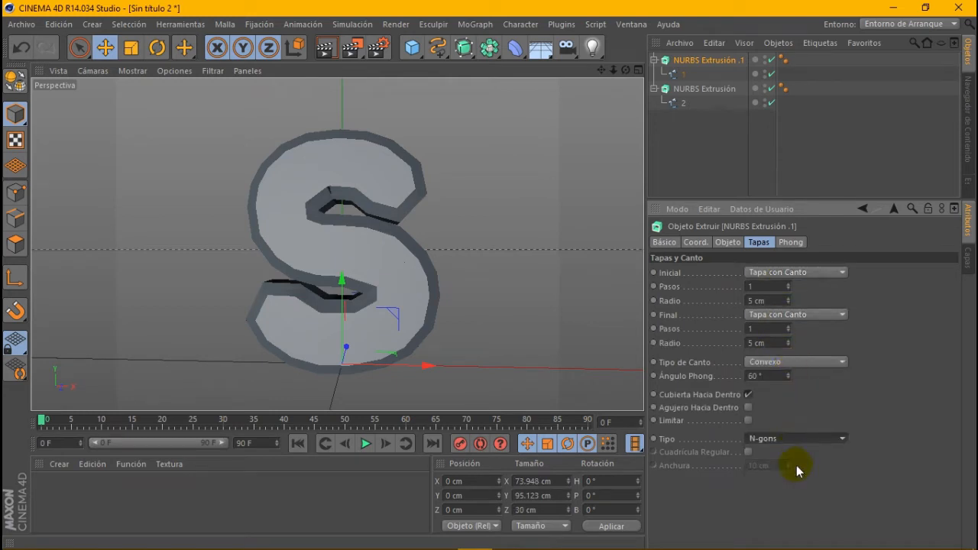
Step: Set the inner extrusion's Z movement to 9 cm and shift it forward to about -10 cm on Z
{"action": "left_click_drag", "start_coordinate": [625, 70], "coordinate": [622, 72]}
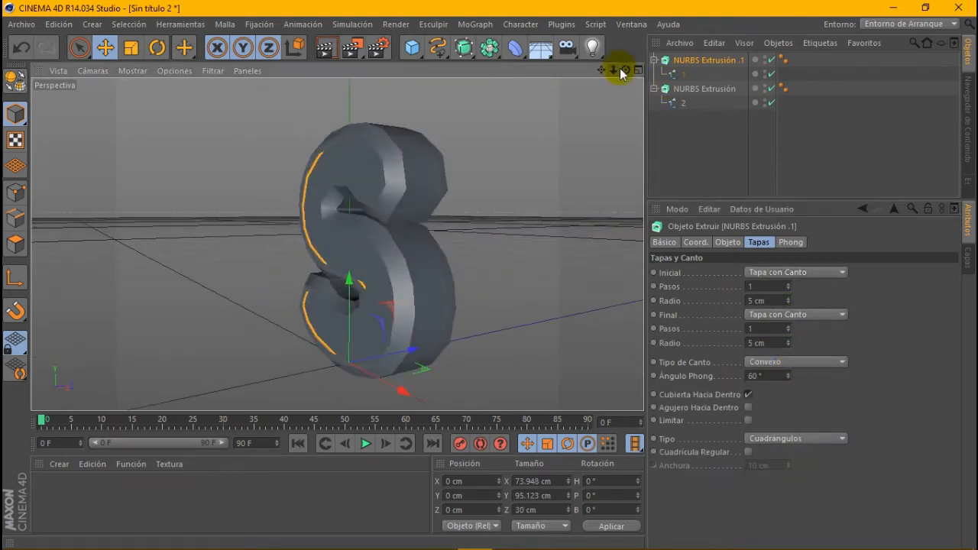
{"action": "left_click_drag", "start_coordinate": [405, 349], "coordinate": [342, 351]}
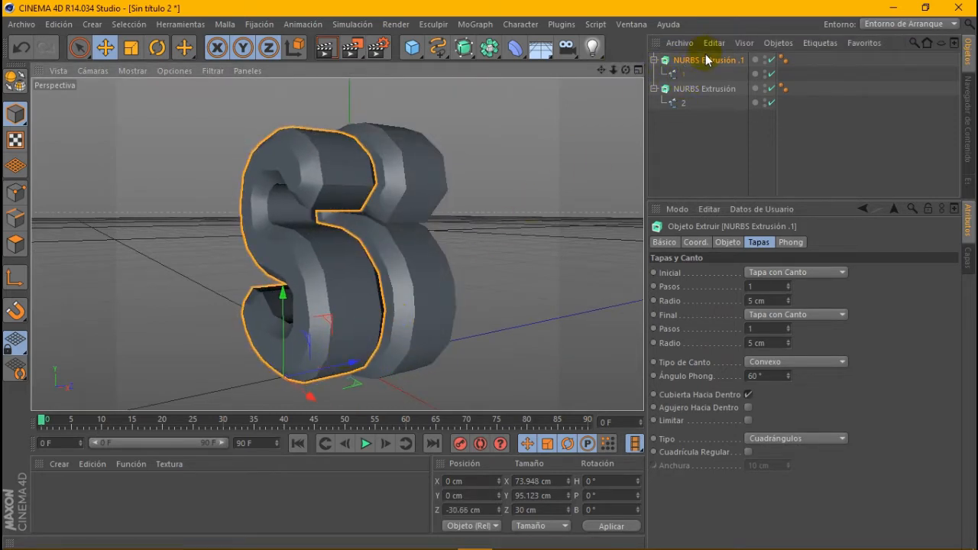
{"action": "left_click", "coordinate": [728, 242]}
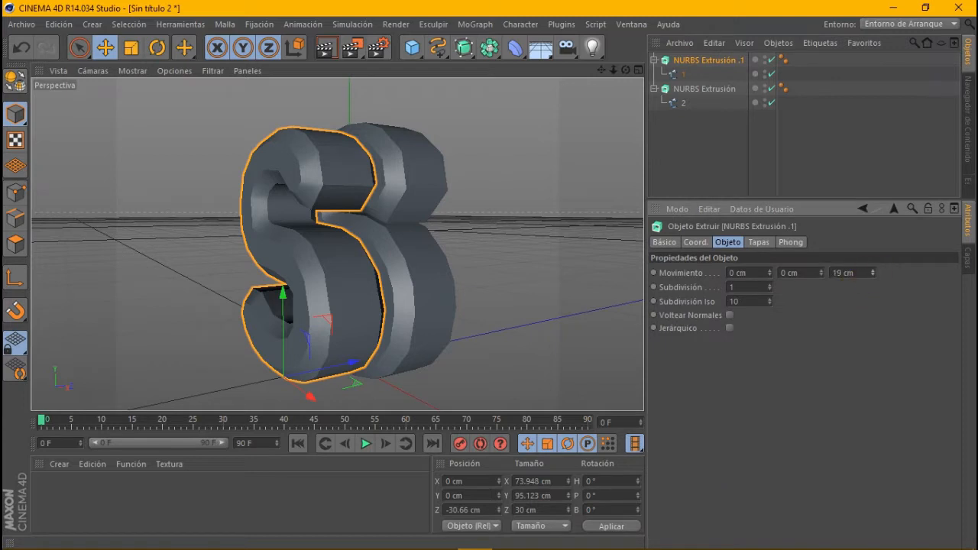
{"action": "left_click_drag", "start_coordinate": [872, 273], "coordinate": [872, 281]}
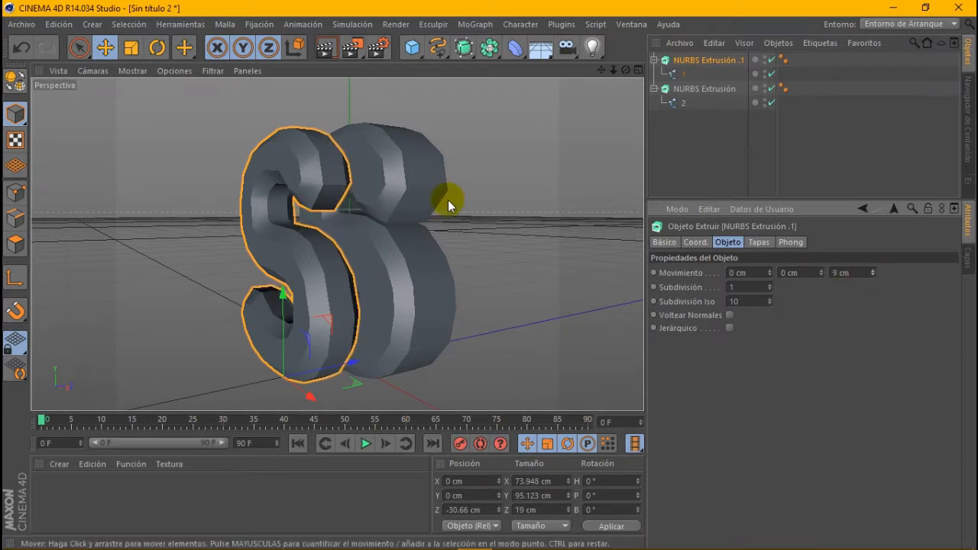
{"action": "scroll", "coordinate": [447, 200], "scroll_direction": "down", "scroll_amount": 3}
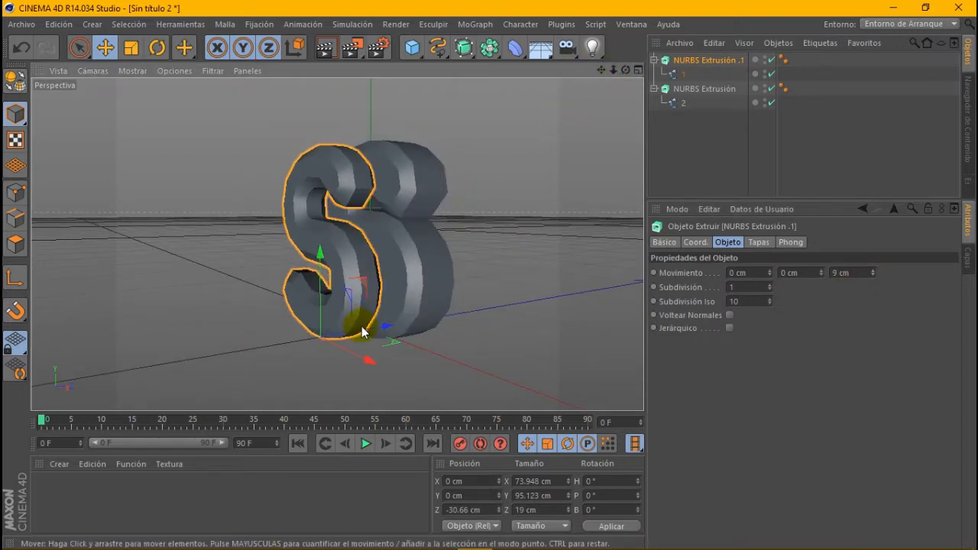
{"action": "left_click_drag", "start_coordinate": [356, 329], "coordinate": [399, 327]}
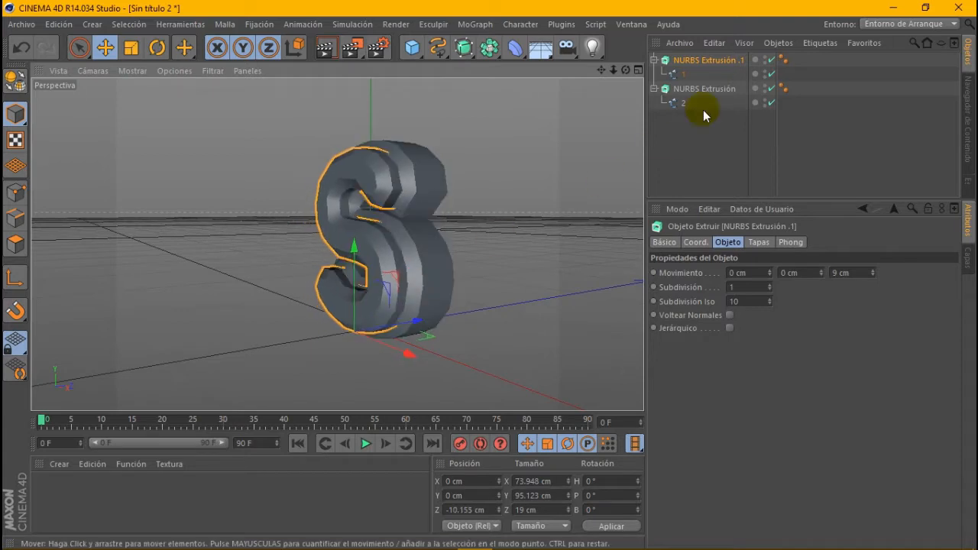
Step: Set the start and end cap radius of the inner extrusion to 3 cm
{"action": "left_click_drag", "start_coordinate": [625, 70], "coordinate": [495, 157]}
{"action": "scroll", "coordinate": [451, 217], "scroll_direction": "up", "scroll_amount": 3}
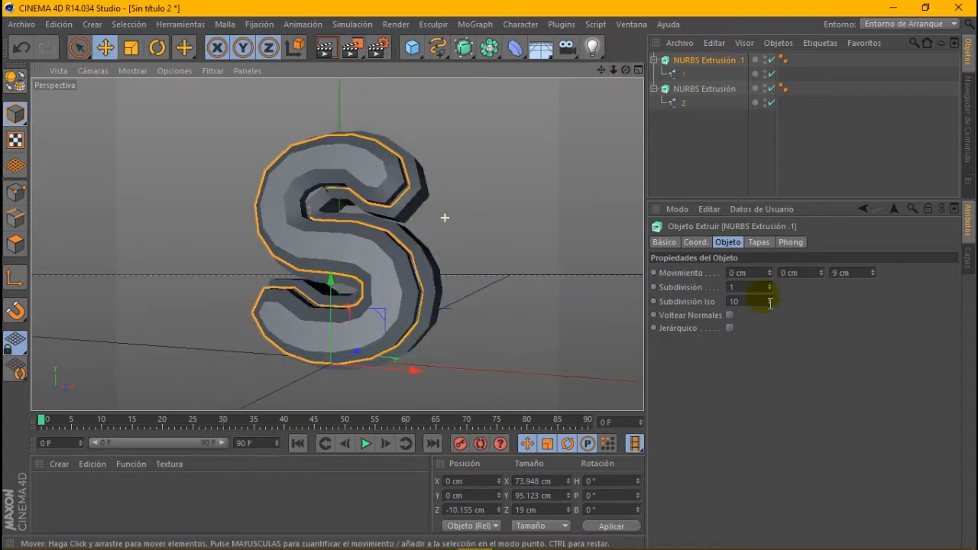
{"action": "left_click", "coordinate": [759, 243]}
{"action": "left_click", "coordinate": [788, 304]}
{"action": "left_click", "coordinate": [788, 304]}
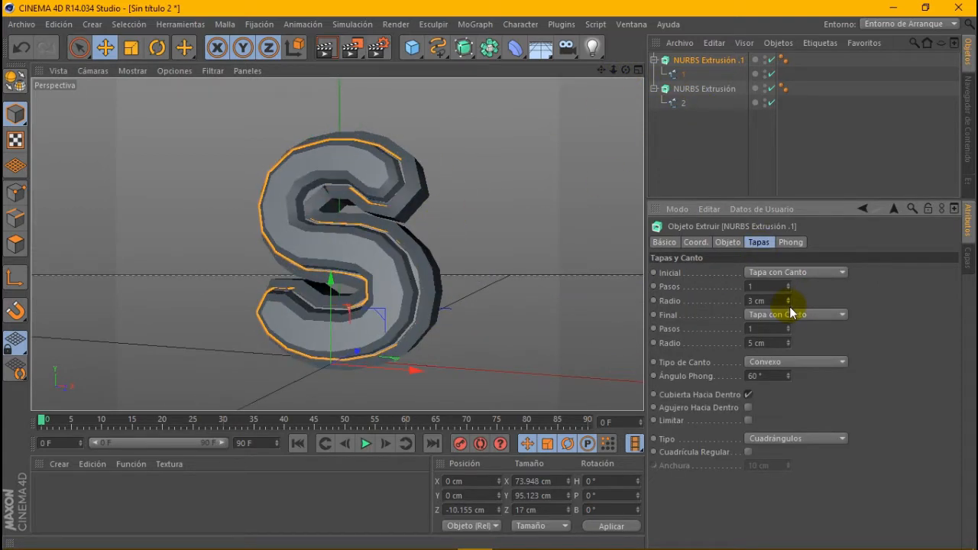
{"action": "left_click", "coordinate": [789, 347]}
{"action": "left_click", "coordinate": [789, 347]}
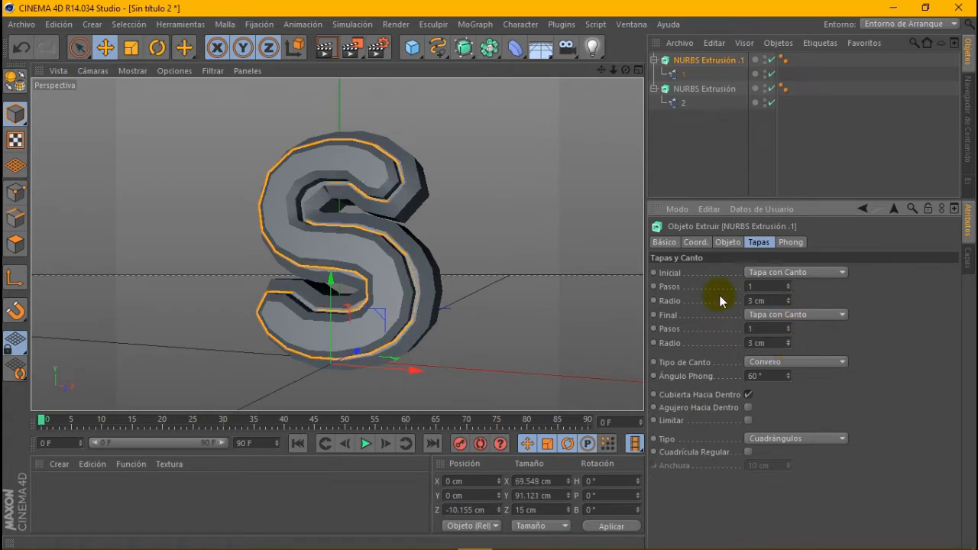
Step: Add a Conector object and make the inner extrusion its child
{"action": "mouse_move", "coordinate": [624, 70]}
{"action": "left_mouse_down"}
{"action": "mouse_move", "coordinate": [650, 77]}
{"action": "mouse_move", "coordinate": [648, 64]}
{"action": "mouse_move", "coordinate": [618, 72]}
{"action": "left_mouse_up"}
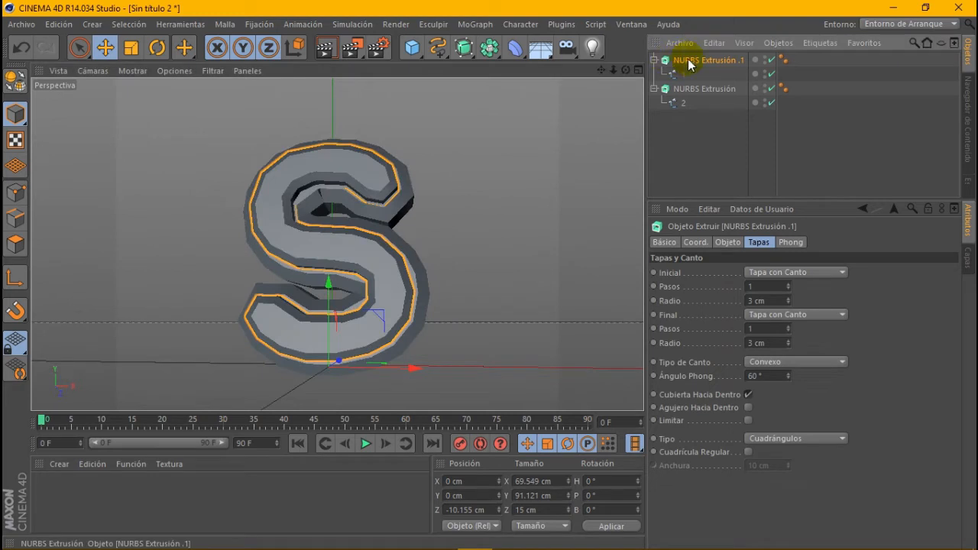
{"action": "left_click", "coordinate": [489, 47]}
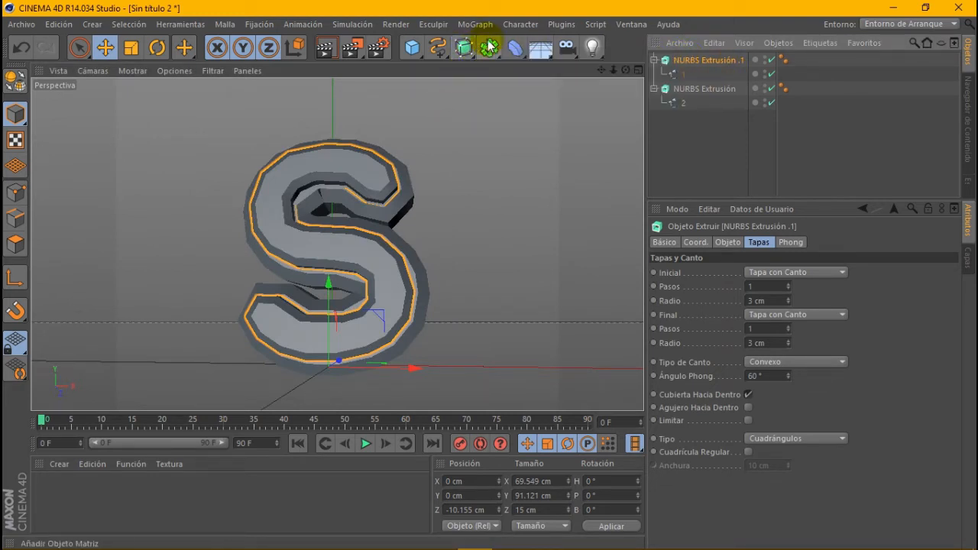
{"action": "left_click", "coordinate": [489, 47]}
{"action": "left_click", "coordinate": [646, 93]}
{"action": "left_click", "coordinate": [685, 76]}
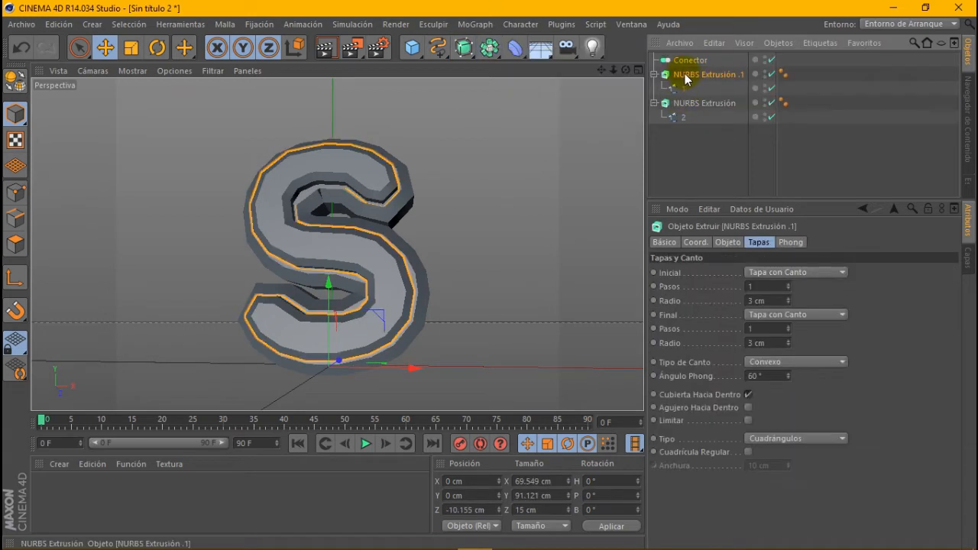
{"action": "left_click_drag", "start_coordinate": [690, 65], "coordinate": [683, 61]}
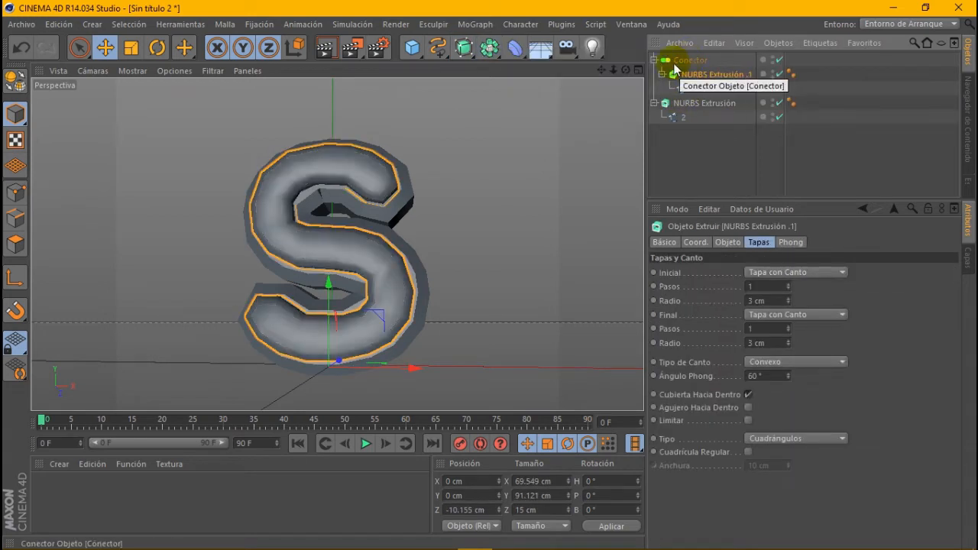
Step: Add a HyperNURBS object and make the inner extrusion's Conector its child
{"action": "left_click_drag", "start_coordinate": [487, 46], "coordinate": [481, 108]}
{"action": "left_click_drag", "start_coordinate": [464, 49], "coordinate": [545, 72]}
{"action": "left_click_drag", "start_coordinate": [691, 59], "coordinate": [691, 59]}
Step: Add a second Conector at the top level of the hierarchy and make the outer extrusion its child
{"action": "left_click", "coordinate": [693, 118]}
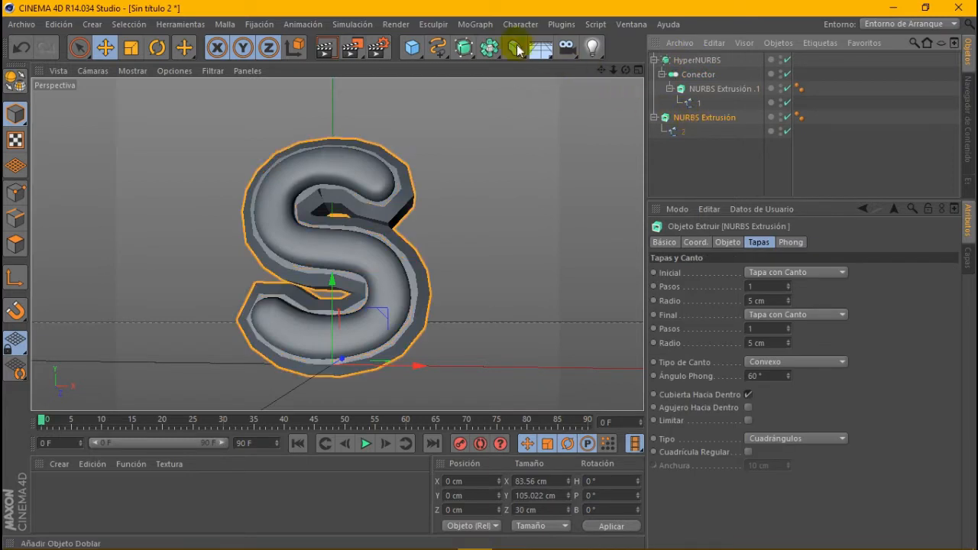
{"action": "left_click_drag", "start_coordinate": [466, 48], "coordinate": [670, 120]}
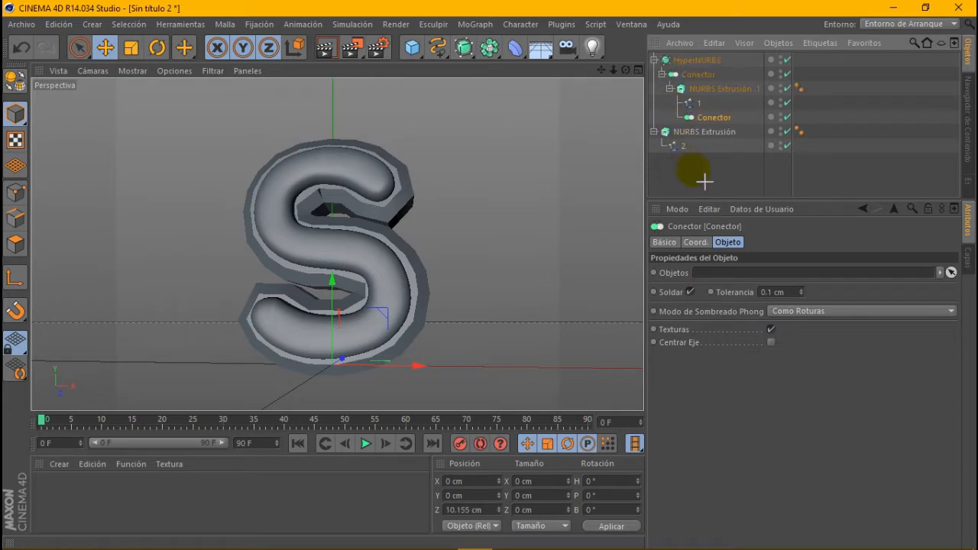
{"action": "left_click", "coordinate": [696, 133], "text": "ctrl"}
{"action": "left_click_drag", "start_coordinate": [703, 153], "coordinate": [701, 159]}
{"action": "left_click", "coordinate": [691, 133]}
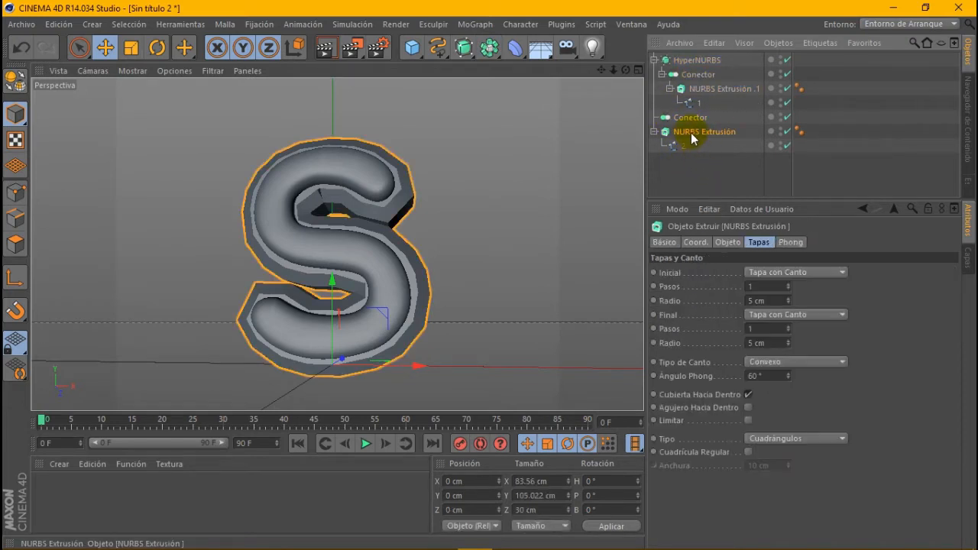
{"action": "left_click_drag", "start_coordinate": [687, 117], "coordinate": [687, 119]}
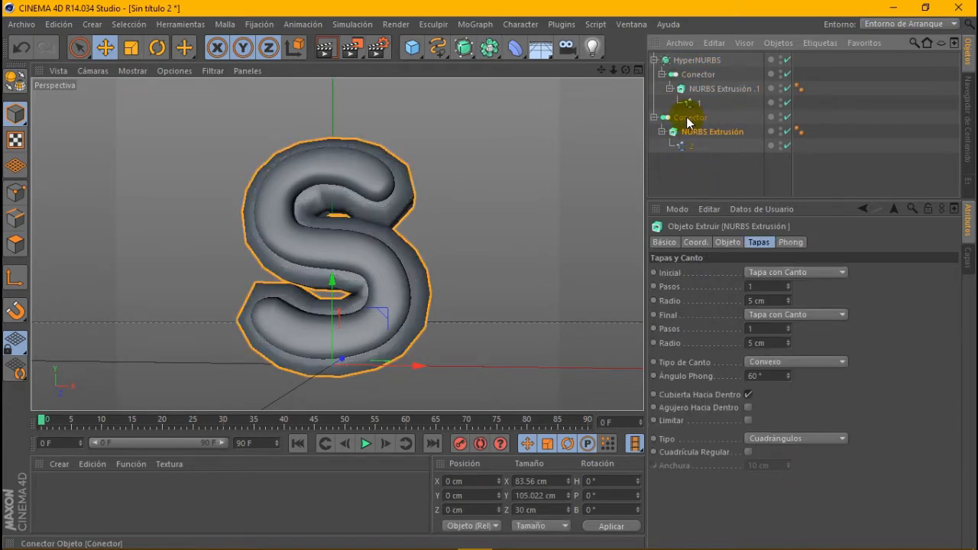
Step: Add a second HyperNURBS object and move it down the hierarchy to just above the outer extrusion's Conector
{"action": "left_click_drag", "start_coordinate": [466, 47], "coordinate": [501, 66]}
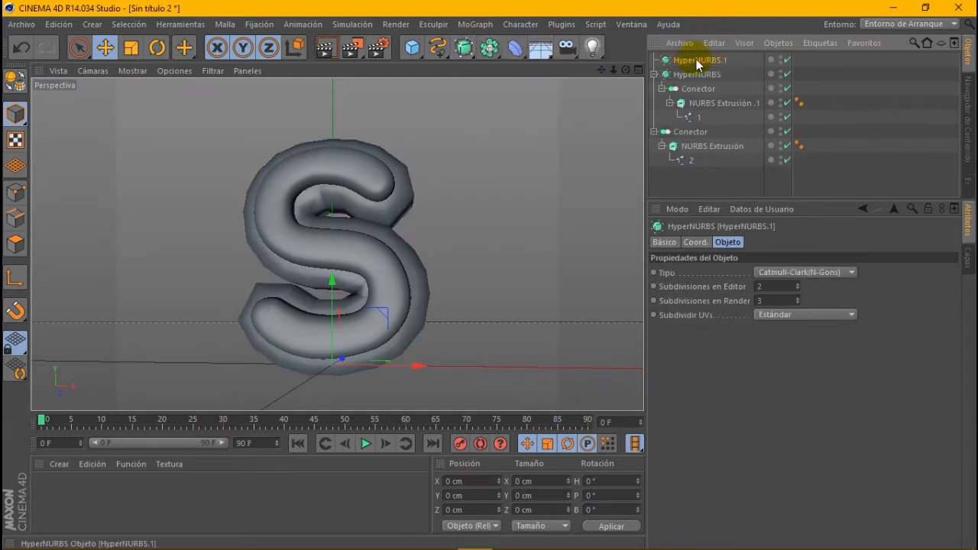
{"action": "left_click_drag", "start_coordinate": [694, 124], "coordinate": [696, 129]}
{"action": "left_click_drag", "start_coordinate": [710, 167], "coordinate": [704, 123]}
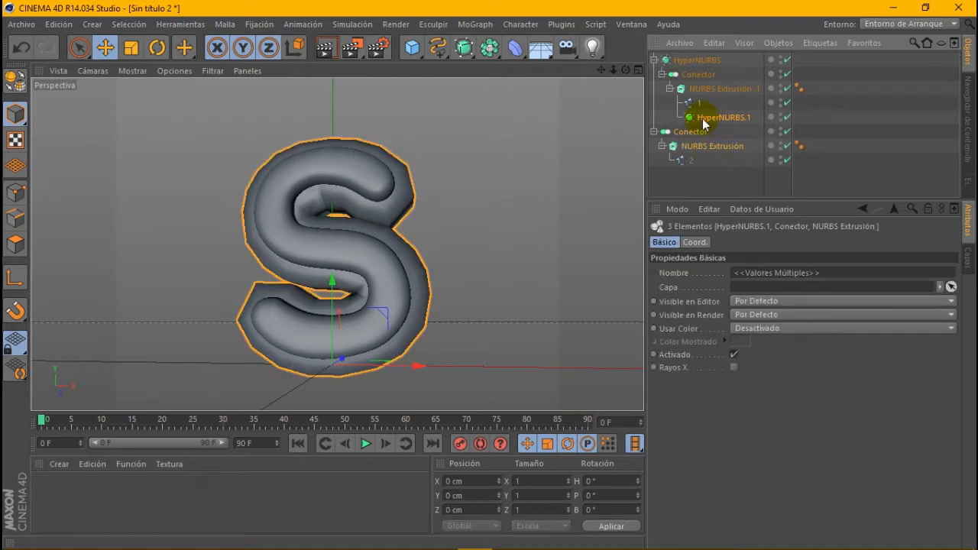
{"action": "left_click", "coordinate": [687, 162]}
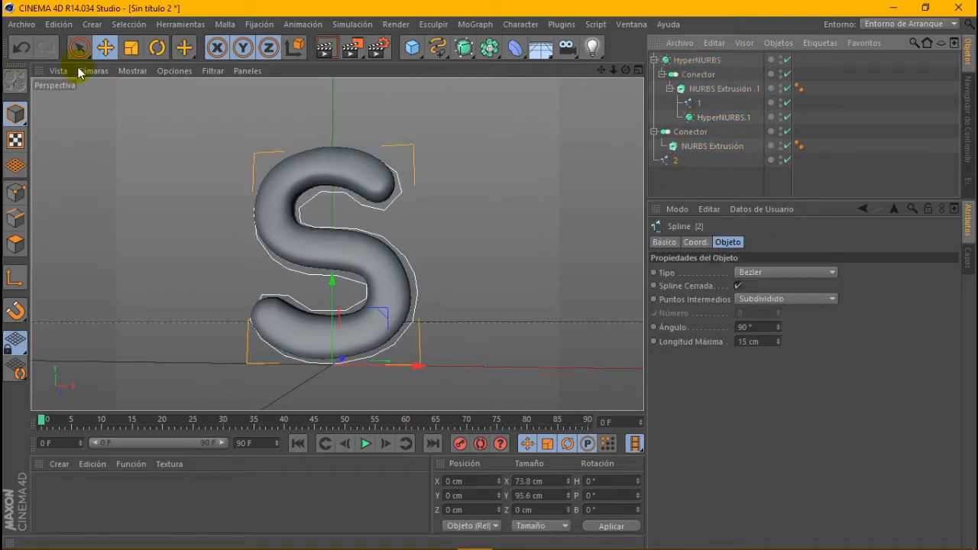
{"action": "left_click", "coordinate": [21, 47]}
Step: Move HyperNURBS.1 out to the top level of the hierarchy and make the outer extrusion's Conector its child
{"action": "left_click_drag", "start_coordinate": [717, 218], "coordinate": [715, 265]}
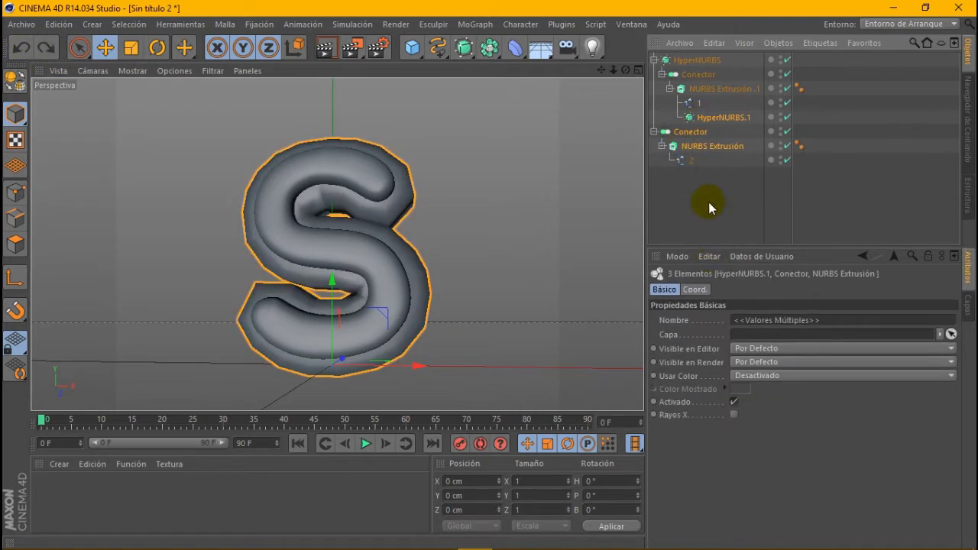
{"action": "left_click_drag", "start_coordinate": [692, 185], "coordinate": [686, 120]}
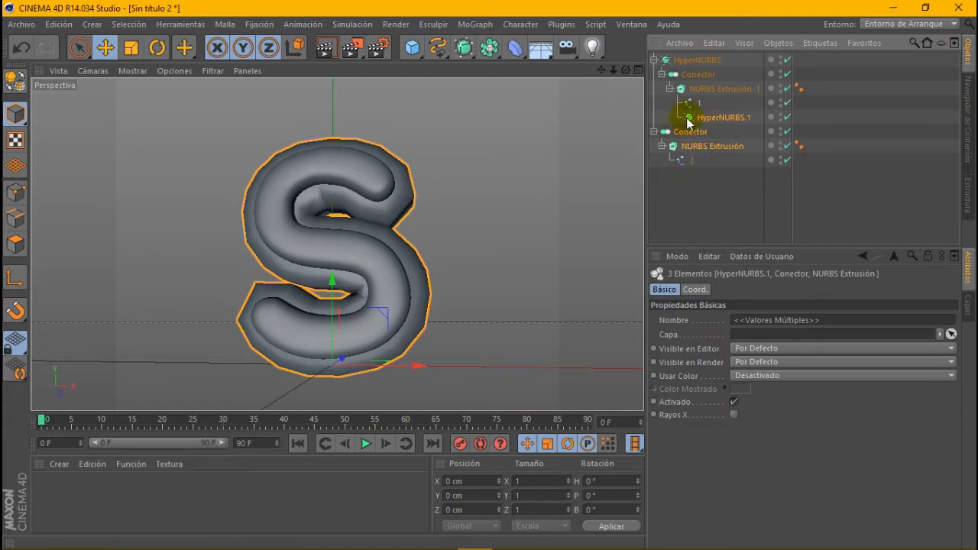
{"action": "left_click_drag", "start_coordinate": [687, 160], "coordinate": [692, 200]}
{"action": "left_click", "coordinate": [695, 133]}
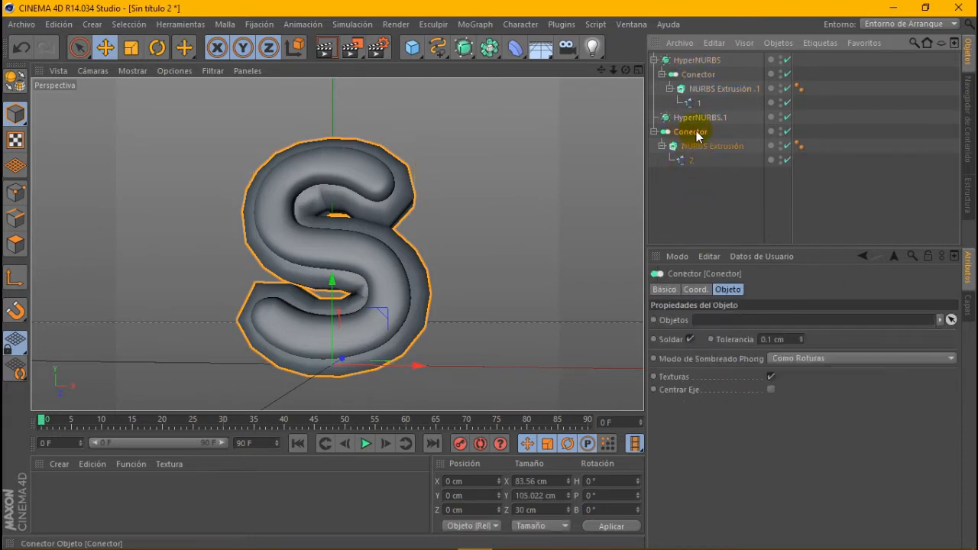
{"action": "left_click_drag", "start_coordinate": [689, 120], "coordinate": [686, 122]}
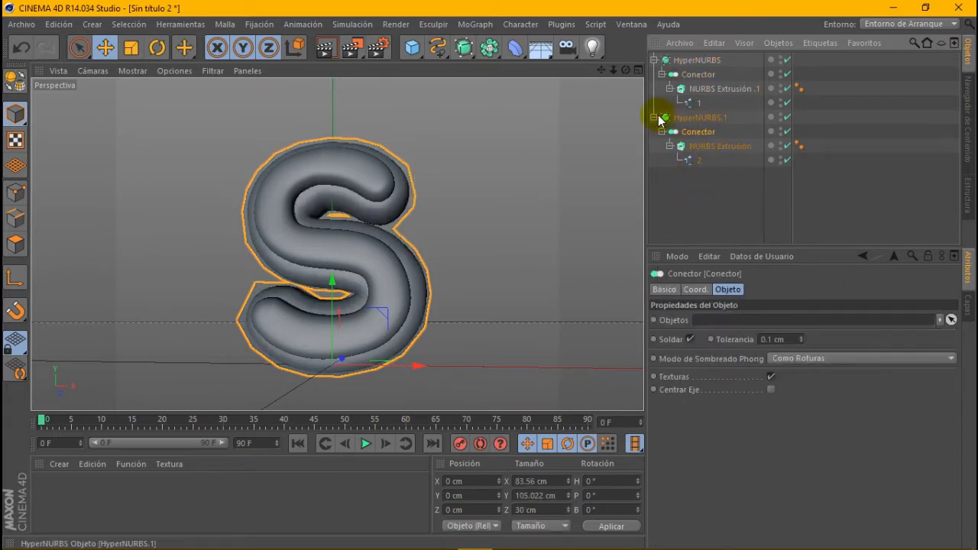
Step: Collapse both HyperNURBS hierarchies, then select HyperNURBS.1 and expand it again
{"action": "left_click", "coordinate": [655, 117]}
{"action": "left_click", "coordinate": [654, 60]}
{"action": "left_click", "coordinate": [688, 76]}
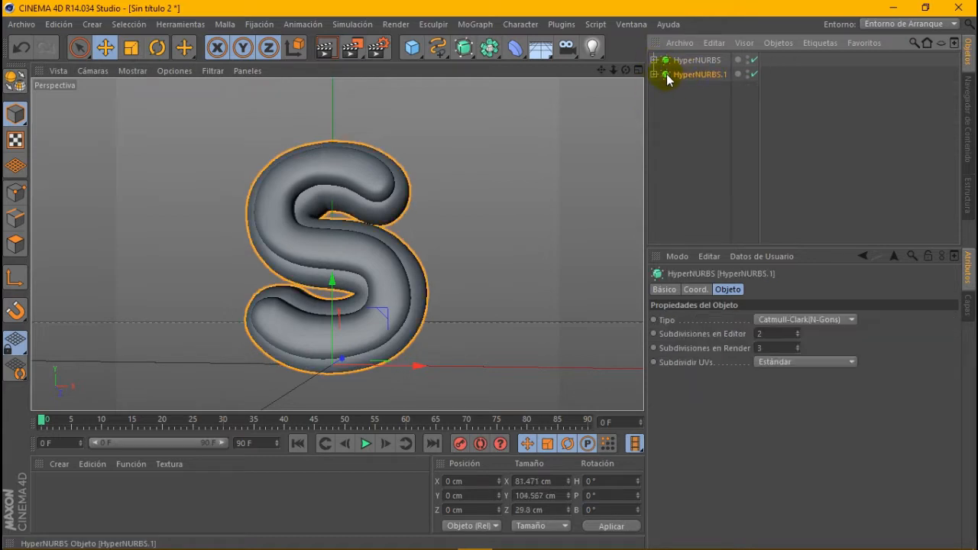
{"action": "left_click", "coordinate": [654, 74]}
Step: Switch the perspective view to shading with mesh lines and examine the letter's topology
{"action": "mouse_move", "coordinate": [625, 70]}
{"action": "left_mouse_down"}
{"action": "mouse_move", "coordinate": [672, 107]}
{"action": "mouse_move", "coordinate": [749, 72]}
{"action": "mouse_move", "coordinate": [738, 69]}
{"action": "mouse_move", "coordinate": [795, 73]}
{"action": "mouse_move", "coordinate": [833, 23]}
{"action": "mouse_move", "coordinate": [872, 84]}
{"action": "mouse_move", "coordinate": [940, 91]}
{"action": "mouse_move", "coordinate": [756, 45]}
{"action": "mouse_move", "coordinate": [622, 72]}
{"action": "left_mouse_up"}
{"action": "left_click", "coordinate": [93, 70]}
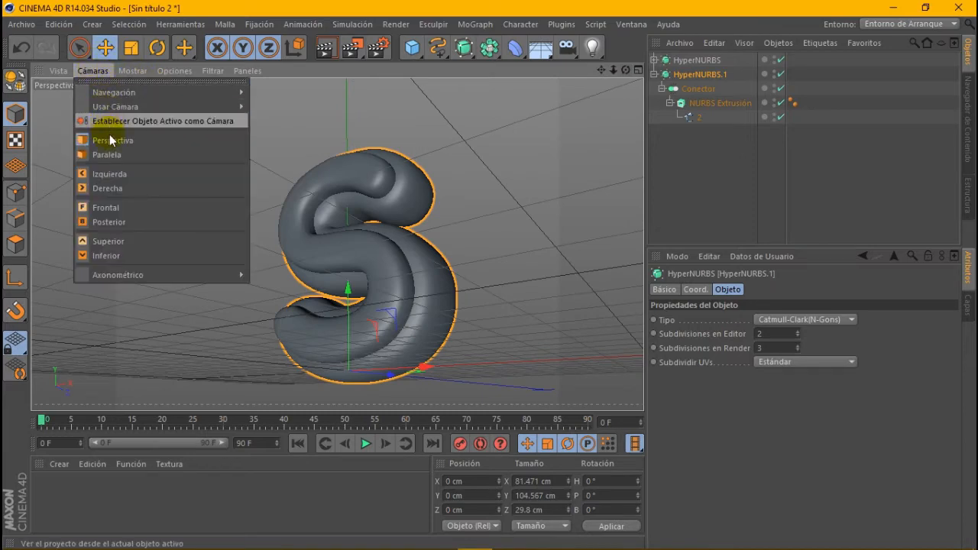
{"action": "mouse_move", "coordinate": [132, 70]}
{"action": "left_click", "coordinate": [133, 107]}
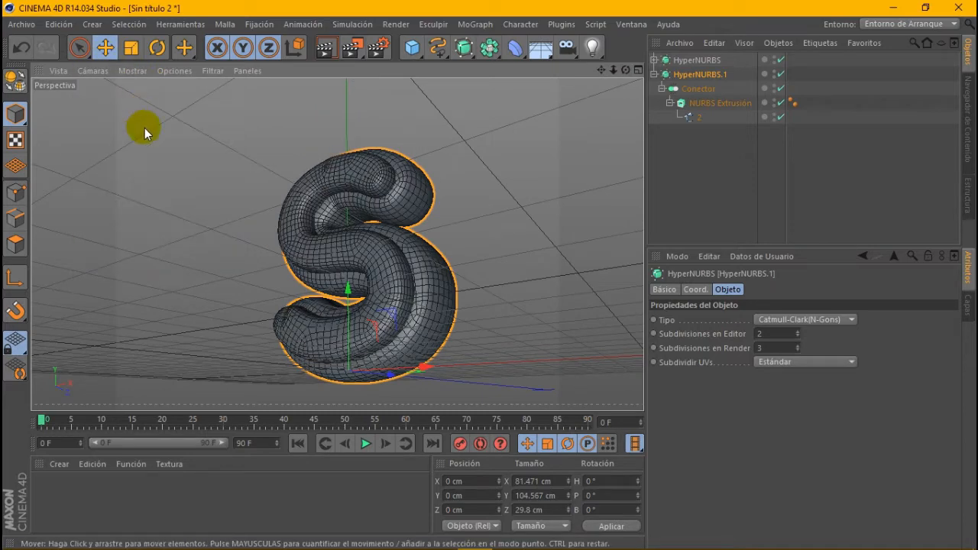
{"action": "mouse_move", "coordinate": [625, 69]}
{"action": "left_mouse_down"}
{"action": "mouse_move", "coordinate": [642, 96]}
{"action": "mouse_move", "coordinate": [626, 69]}
{"action": "left_mouse_up"}
Step: Expand the HyperNURBS hierarchy and open the object properties of the inner extrusion
{"action": "left_click", "coordinate": [655, 61]}
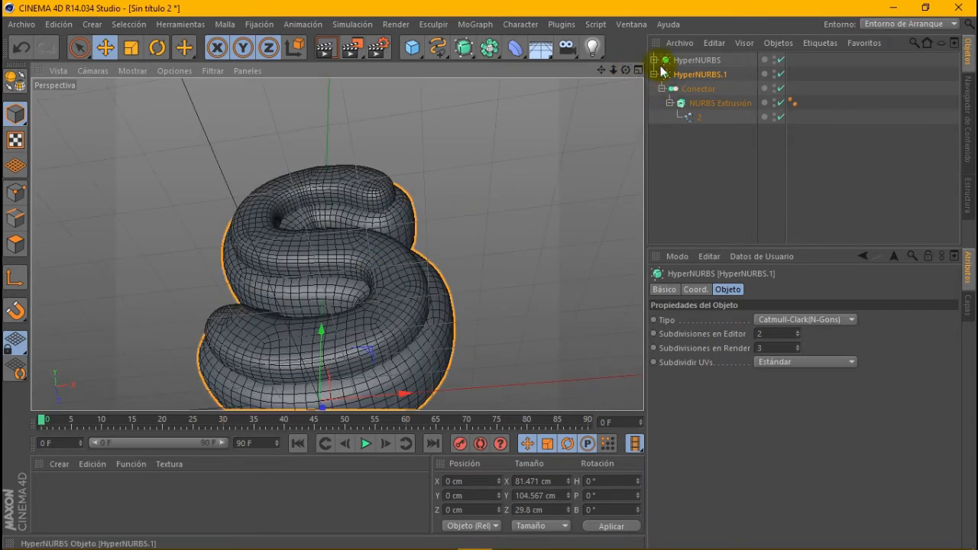
{"action": "left_click", "coordinate": [707, 89]}
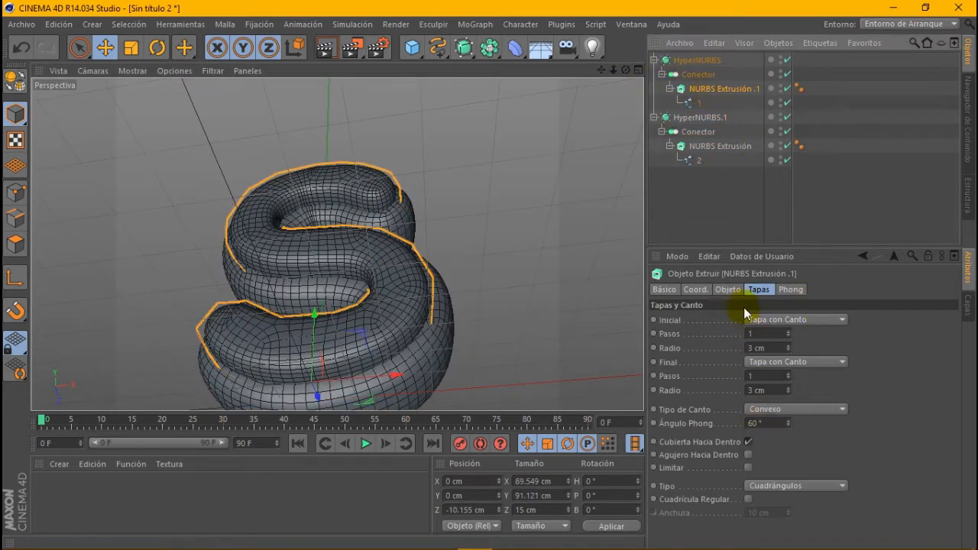
{"action": "left_click", "coordinate": [731, 289]}
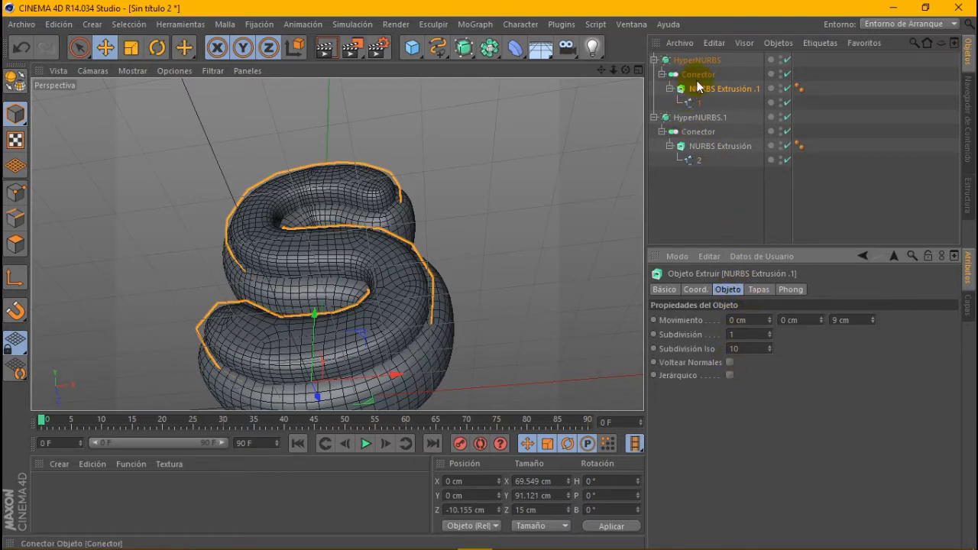
Step: Review the cap and bevel settings of the inner extrusion NURBS Extrusión .1
{"action": "left_click", "coordinate": [759, 290]}
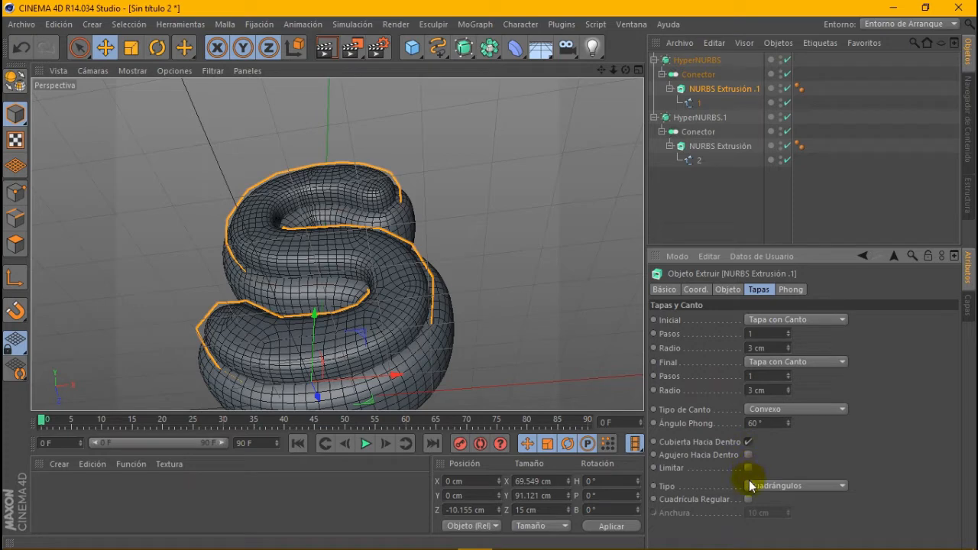
{"action": "scroll", "coordinate": [375, 239], "scroll_direction": "down", "scroll_amount": 3}
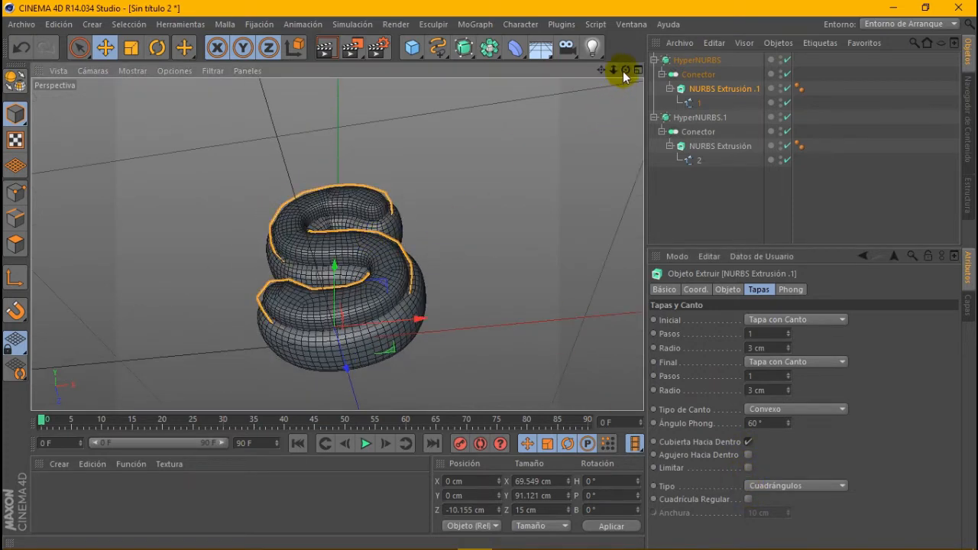
Step: Collapse the inner letter's HyperNURBS hierarchy and move that object forward to a Z position of about -3.97 cm
{"action": "left_click_drag", "start_coordinate": [625, 71], "coordinate": [517, 141]}
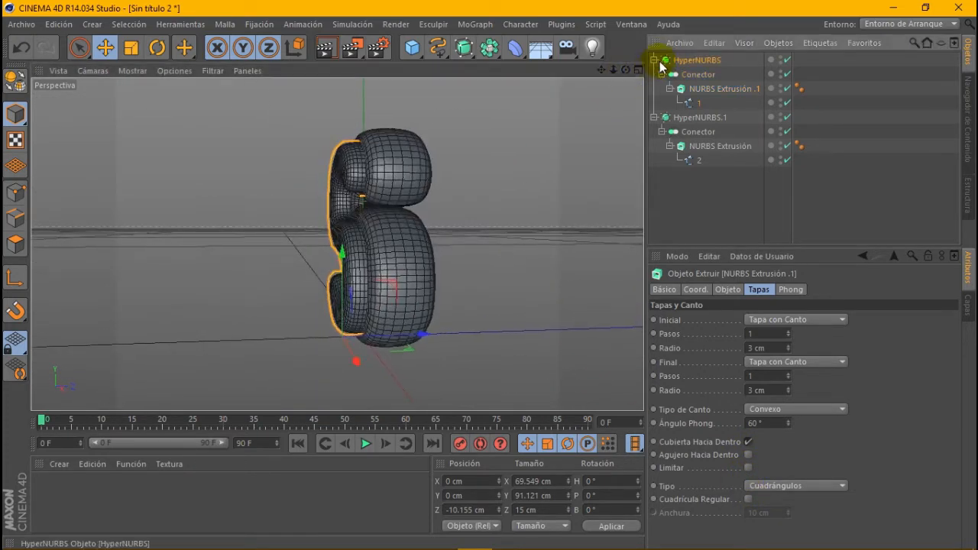
{"action": "left_click", "coordinate": [680, 60]}
{"action": "left_click", "coordinate": [654, 60]}
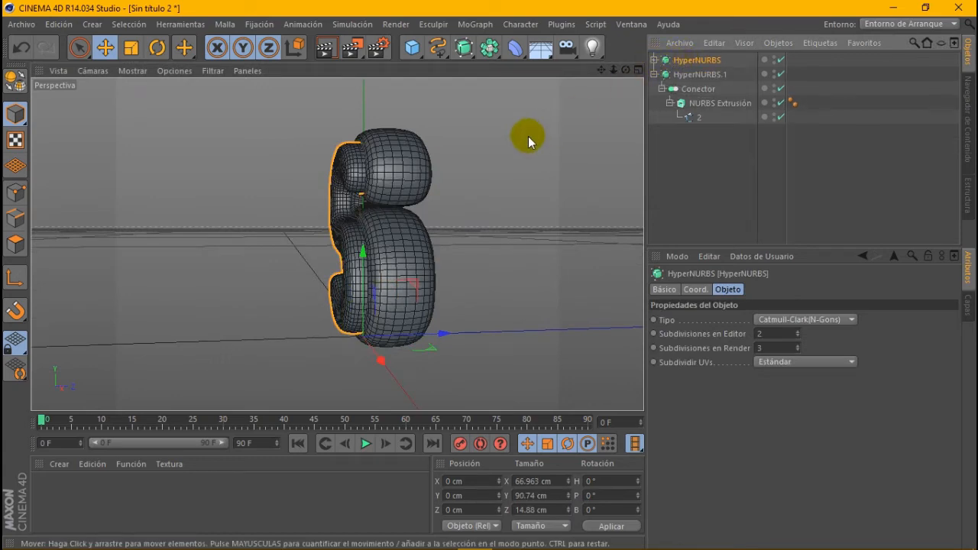
{"action": "left_click_drag", "start_coordinate": [426, 343], "coordinate": [417, 340]}
Step: Render the perspective view with the layered letter seen from the front
{"action": "left_click_drag", "start_coordinate": [626, 69], "coordinate": [702, 69]}
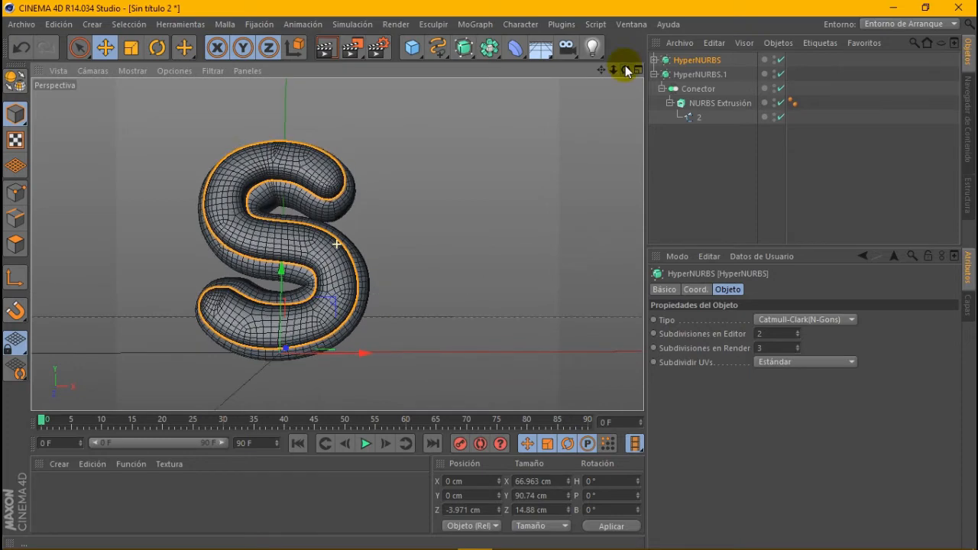
{"action": "left_click", "coordinate": [326, 51]}
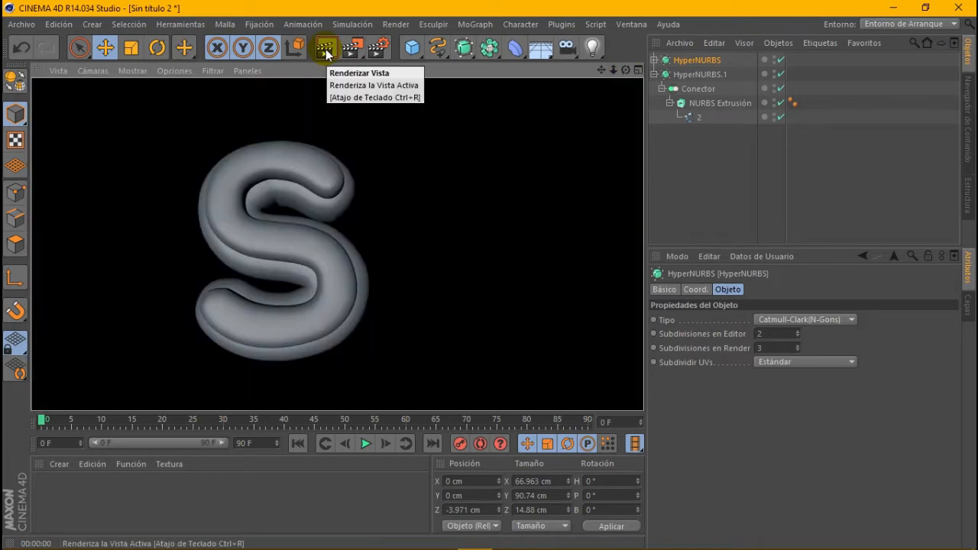
{"action": "left_click", "coordinate": [208, 335]}
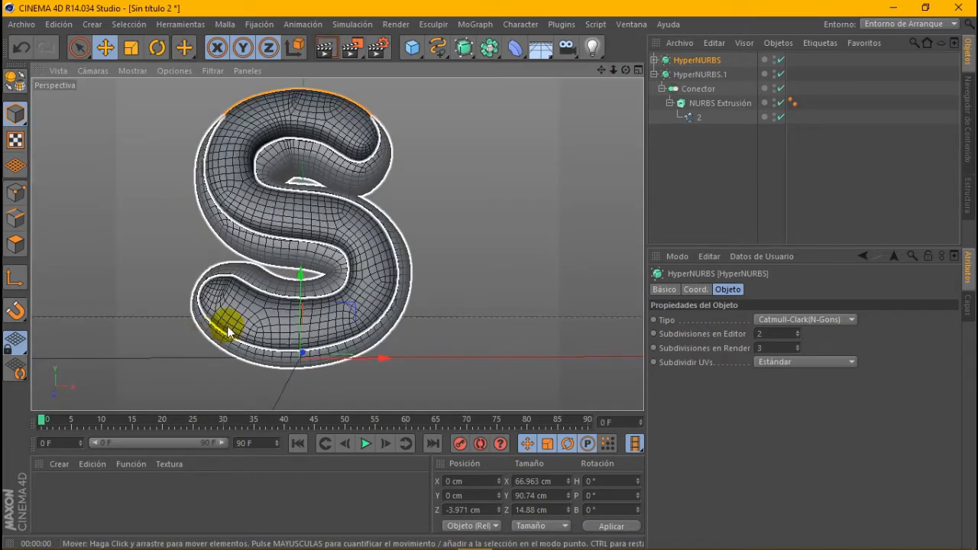
Step: Move the inner HyperNURBS away from the outer letter to Z about -12.7 cm and make it editable
{"action": "mouse_move", "coordinate": [625, 70]}
{"action": "left_mouse_down"}
{"action": "mouse_move", "coordinate": [688, 70]}
{"action": "mouse_move", "coordinate": [628, 76]}
{"action": "left_mouse_up"}
{"action": "left_click_drag", "start_coordinate": [336, 244], "coordinate": [336, 243], "text": "alt"}
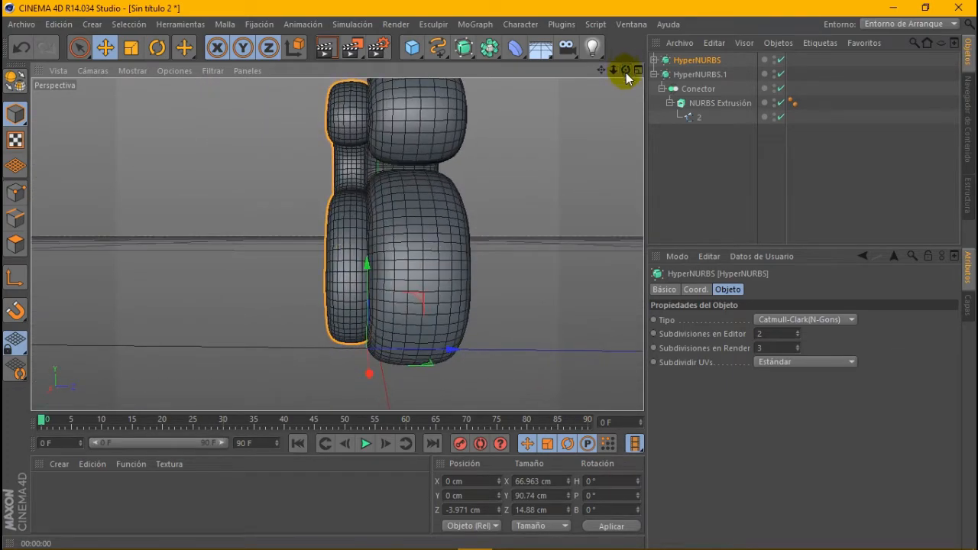
{"action": "left_click_drag", "start_coordinate": [443, 353], "coordinate": [413, 352]}
{"action": "left_click", "coordinate": [769, 41]}
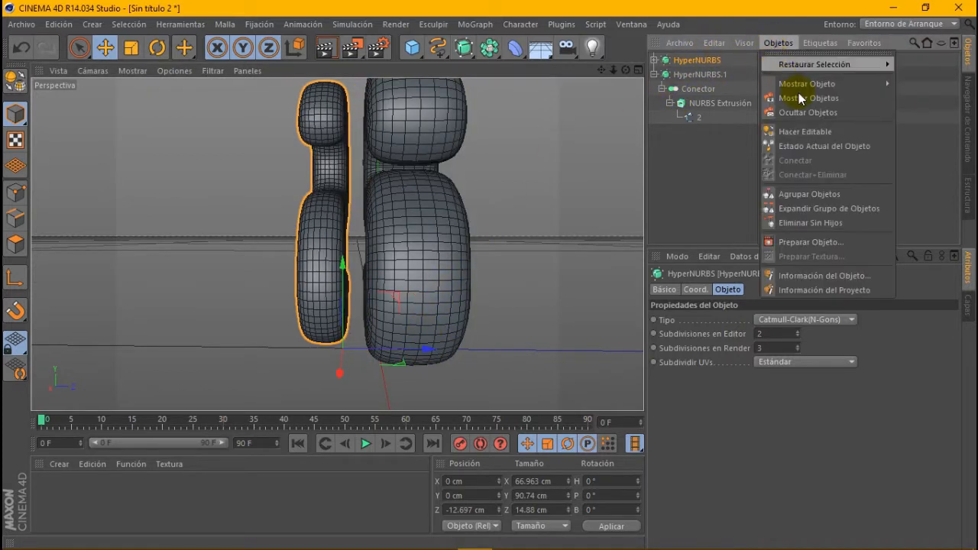
{"action": "left_click", "coordinate": [814, 130]}
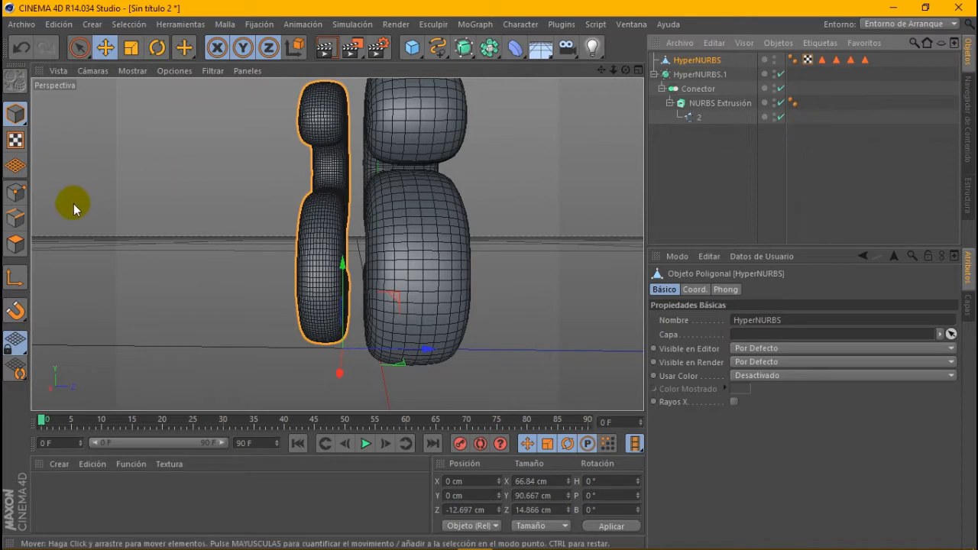
Step: Set up a rectangular selection in polygon mode that also includes hidden elements
{"action": "left_click", "coordinate": [15, 244]}
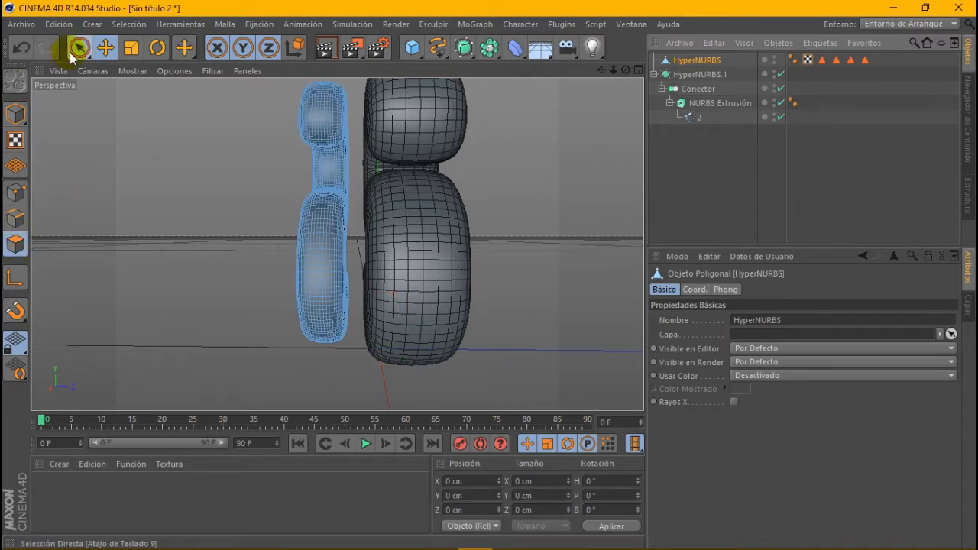
{"action": "left_click_drag", "start_coordinate": [77, 49], "coordinate": [171, 98]}
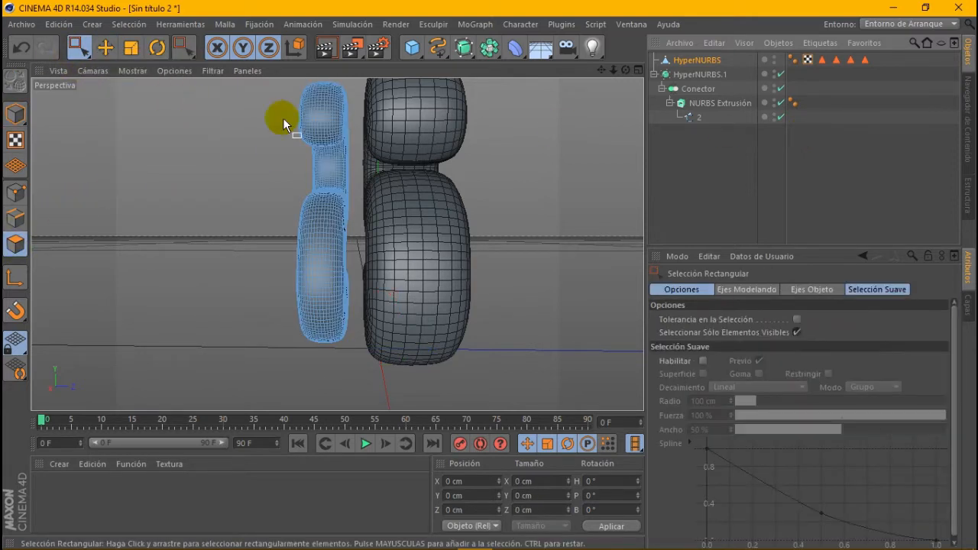
{"action": "left_click", "coordinate": [797, 332]}
Step: Select the back half of the inner letter's polygons in the Derecha view and delete them
{"action": "left_click", "coordinate": [639, 70]}
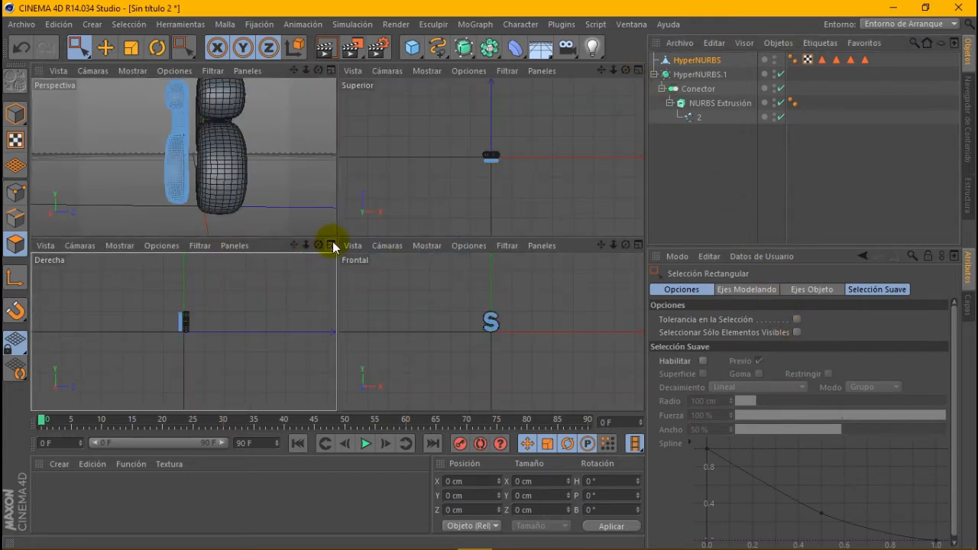
{"action": "left_click", "coordinate": [332, 244]}
{"action": "scroll", "coordinate": [334, 218], "scroll_direction": "up", "scroll_amount": 6}
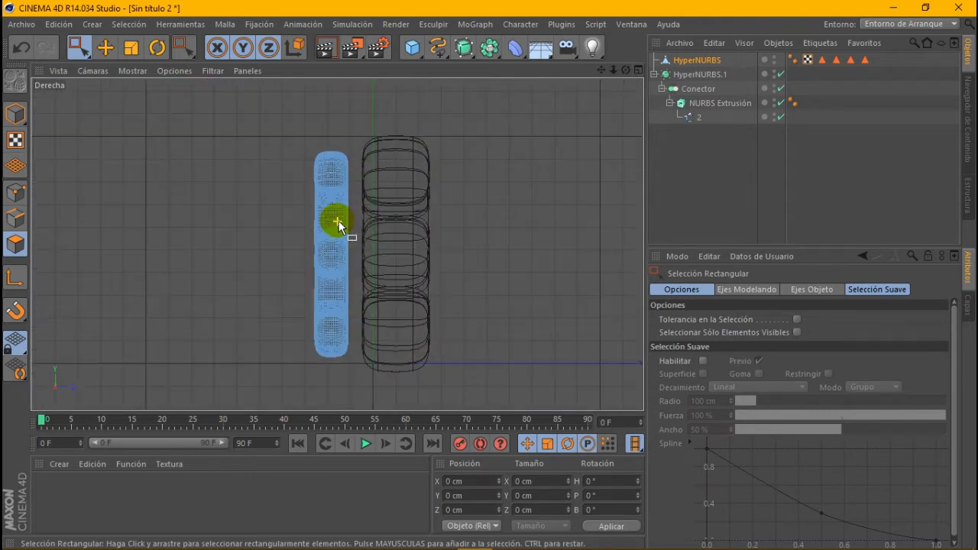
{"action": "scroll", "coordinate": [339, 221], "scroll_direction": "up", "scroll_amount": 3}
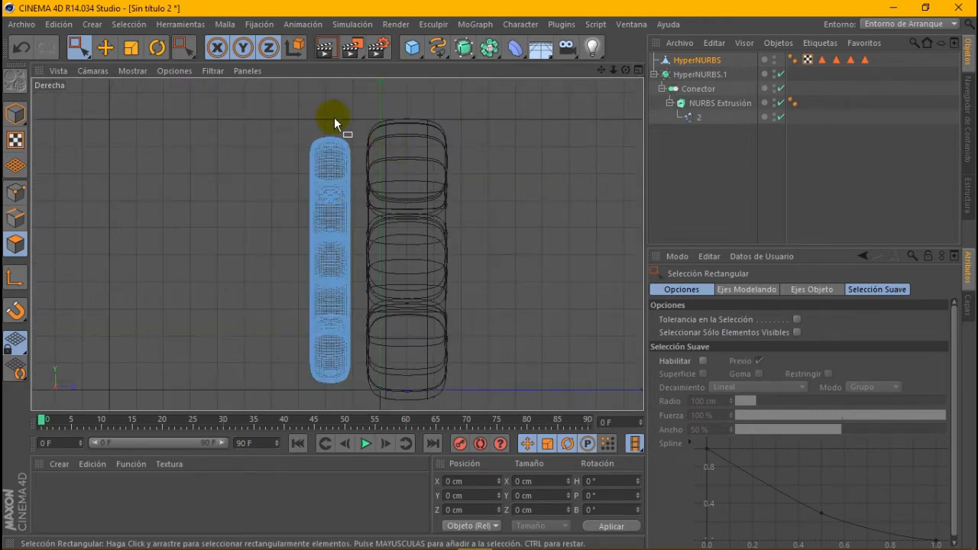
{"action": "left_click_drag", "start_coordinate": [331, 122], "coordinate": [360, 403]}
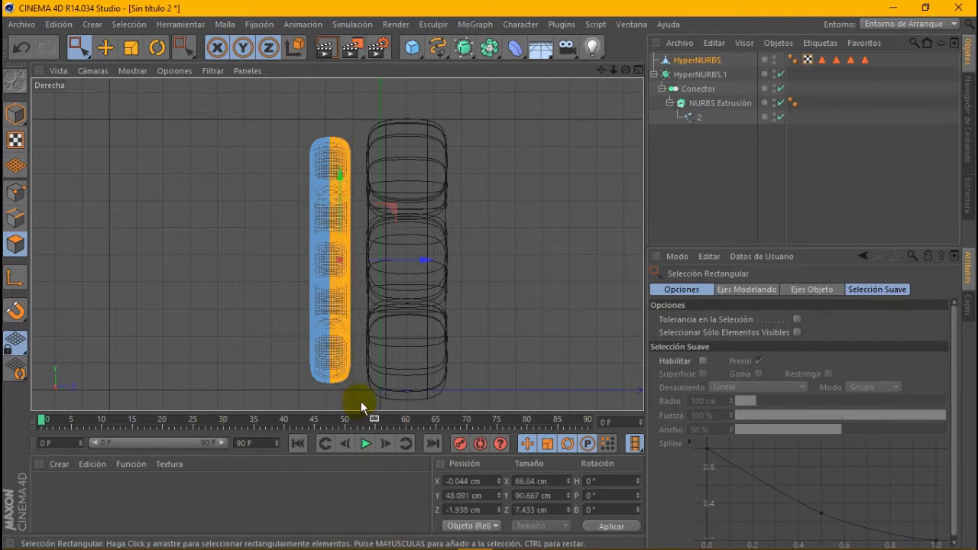
{"action": "left_click", "coordinate": [57, 24]}
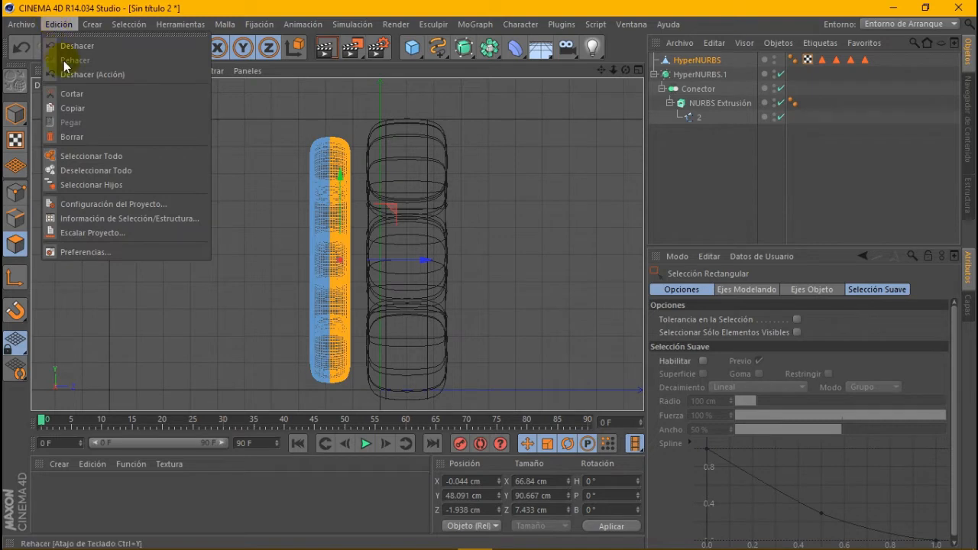
{"action": "left_click", "coordinate": [88, 138]}
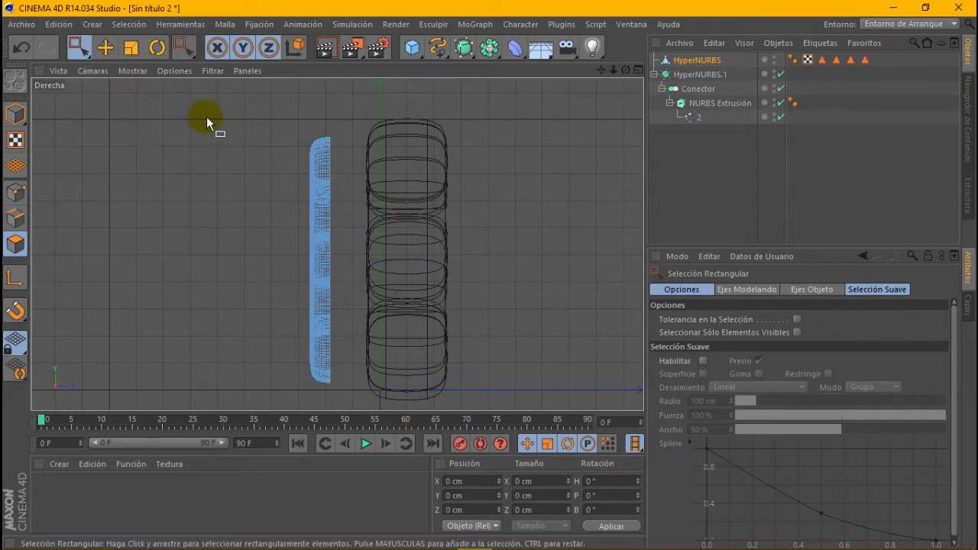
Step: Move the halved inner letter as a whole object back against the outer letter, to Z about 1.03 cm
{"action": "left_click", "coordinate": [637, 70]}
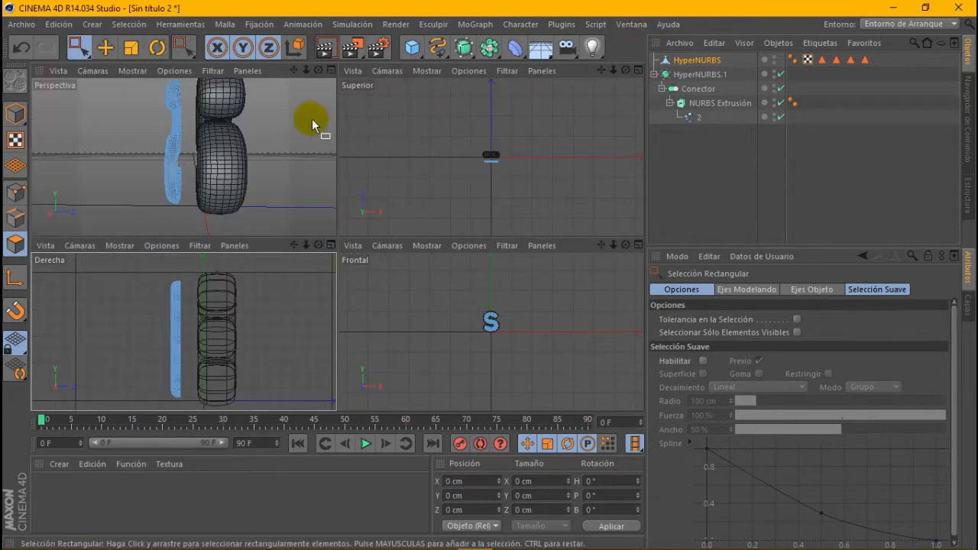
{"action": "left_click", "coordinate": [330, 70]}
{"action": "left_click", "coordinate": [15, 113]}
{"action": "left_click", "coordinate": [105, 48]}
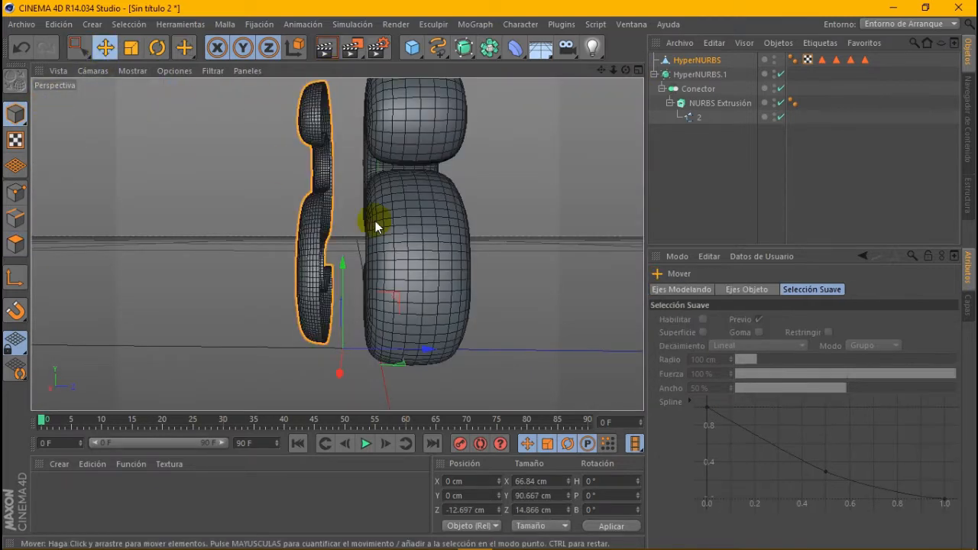
{"action": "left_click_drag", "start_coordinate": [399, 353], "coordinate": [439, 349]}
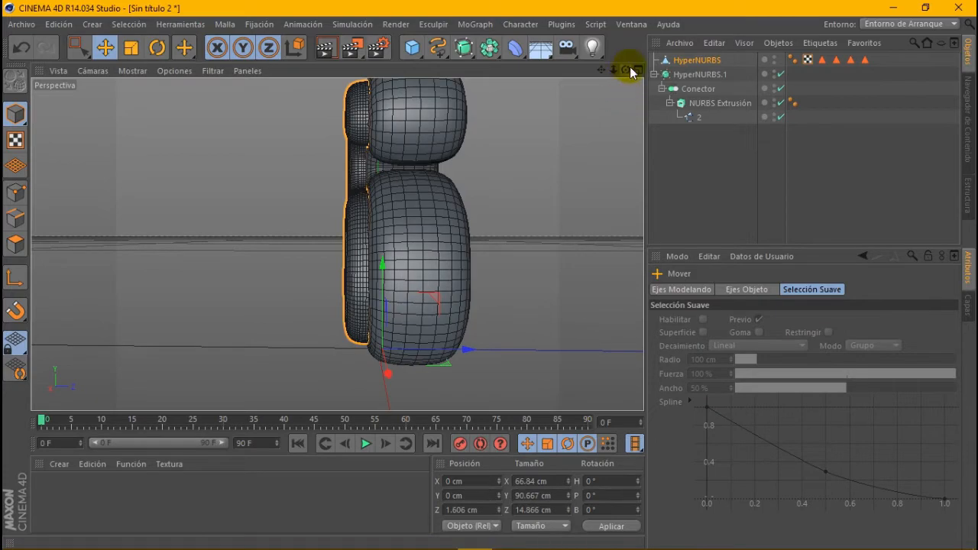
{"action": "mouse_move", "coordinate": [627, 70]}
{"action": "left_mouse_down"}
{"action": "mouse_move", "coordinate": [581, 86]}
{"action": "mouse_move", "coordinate": [633, 71]}
{"action": "left_mouse_up"}
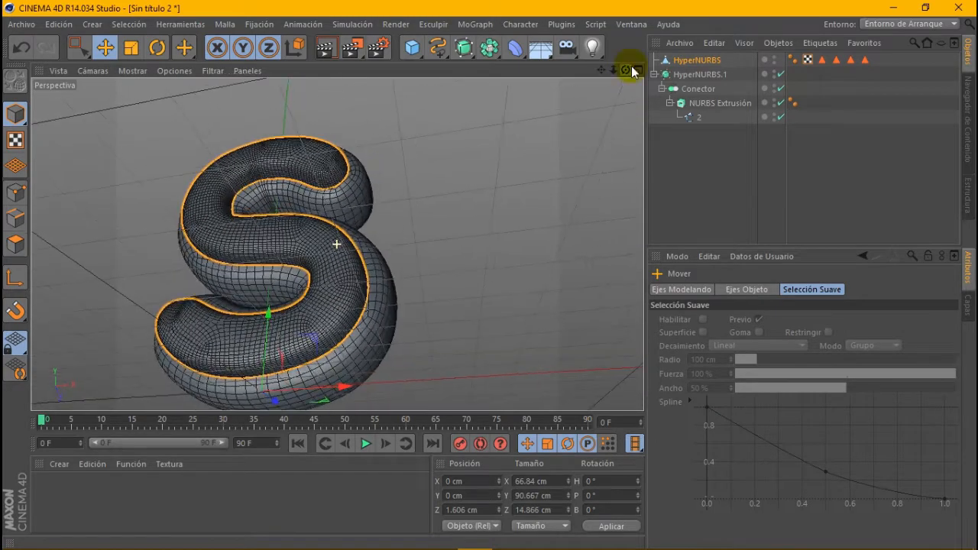
{"action": "scroll", "coordinate": [461, 173], "scroll_direction": "down", "scroll_amount": 2}
{"action": "left_click_drag", "start_coordinate": [328, 361], "coordinate": [329, 360]}
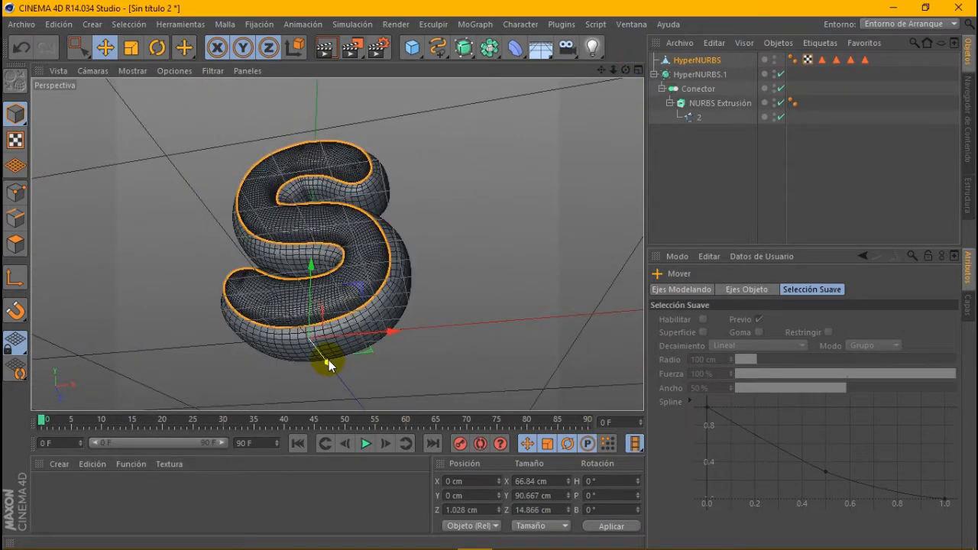
Step: Render the perspective view to check how the halved inner letter sits on the outer one
{"action": "left_click_drag", "start_coordinate": [626, 71], "coordinate": [603, 75]}
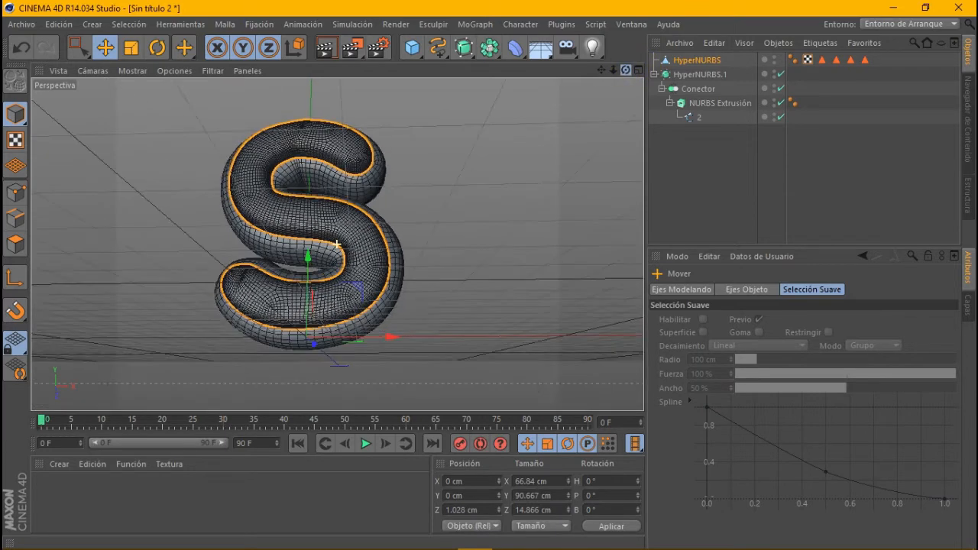
{"action": "left_click", "coordinate": [326, 48]}
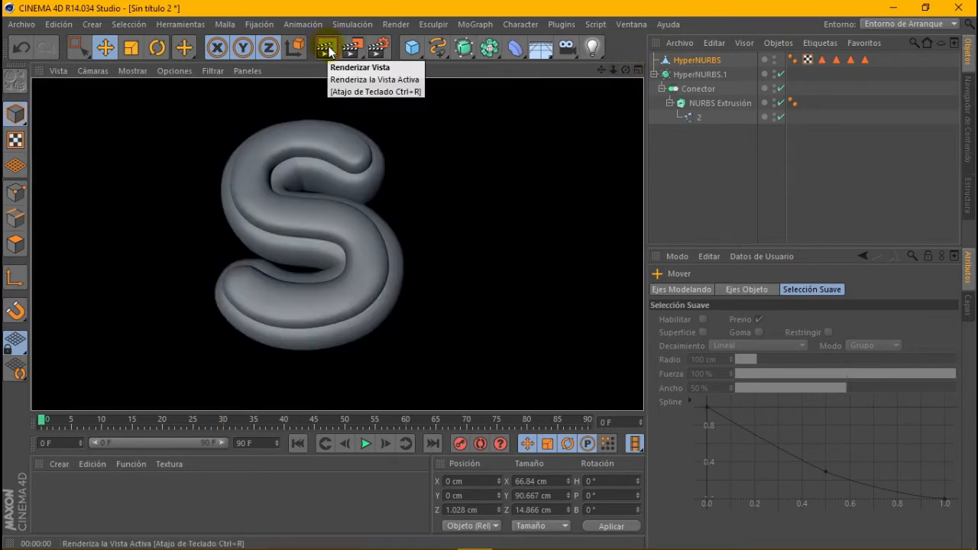
{"action": "left_click", "coordinate": [349, 280]}
Step: Add an omni light to the scene and set its shadow to Mapa de Sombras (Suave)
{"action": "left_click", "coordinate": [593, 48]}
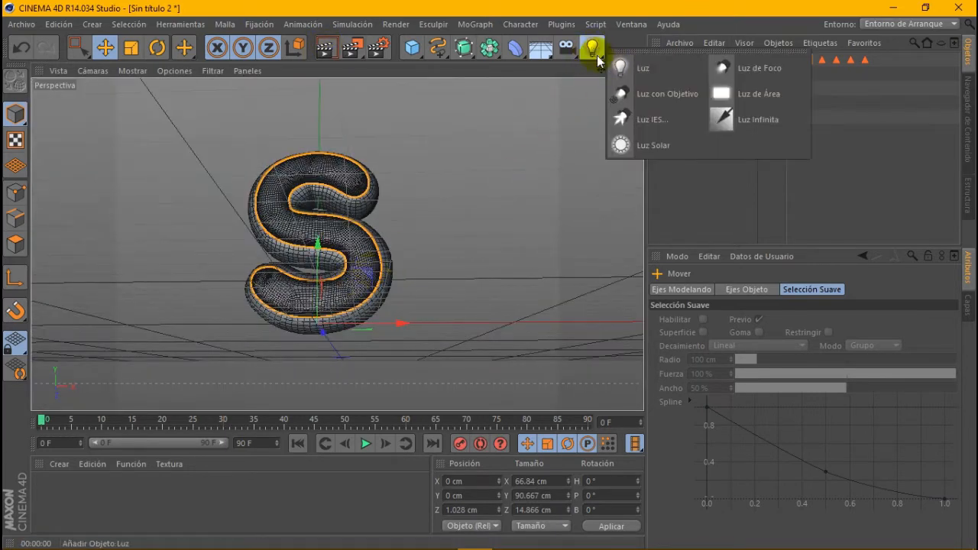
{"action": "left_click", "coordinate": [672, 70]}
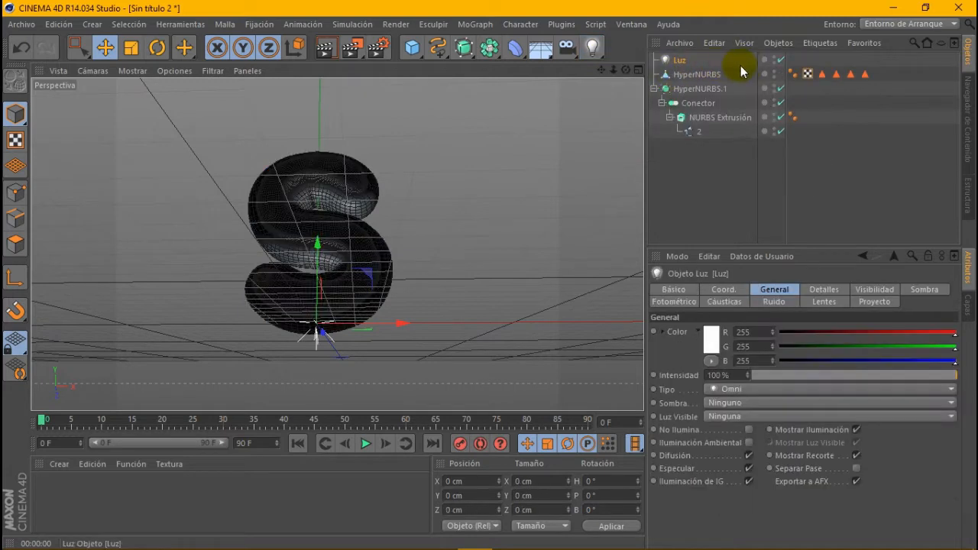
{"action": "left_click", "coordinate": [763, 401]}
{"action": "left_click", "coordinate": [739, 435]}
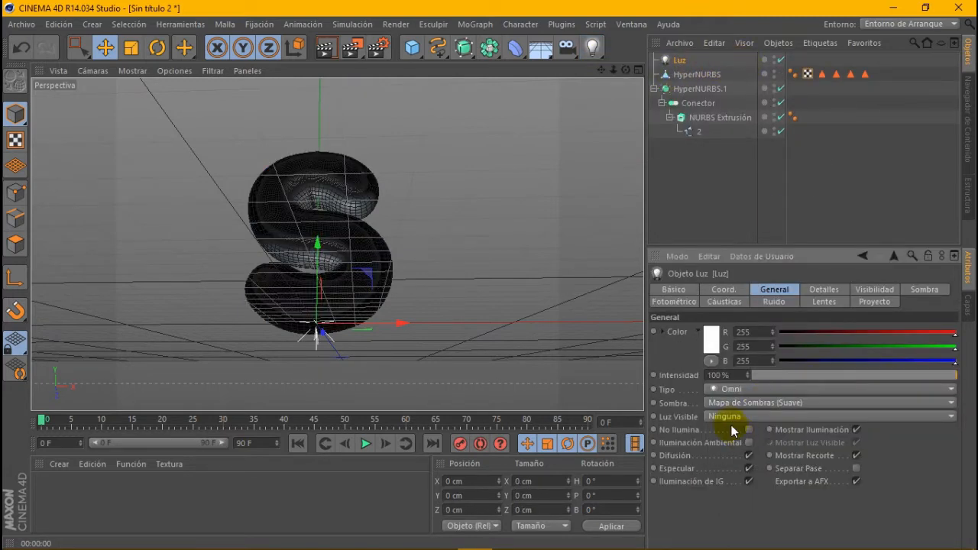
Step: Position the light in front of the letter at about Y 20.2 cm and Z -88 cm
{"action": "left_click", "coordinate": [637, 70]}
{"action": "left_click_drag", "start_coordinate": [210, 386], "coordinate": [172, 393]}
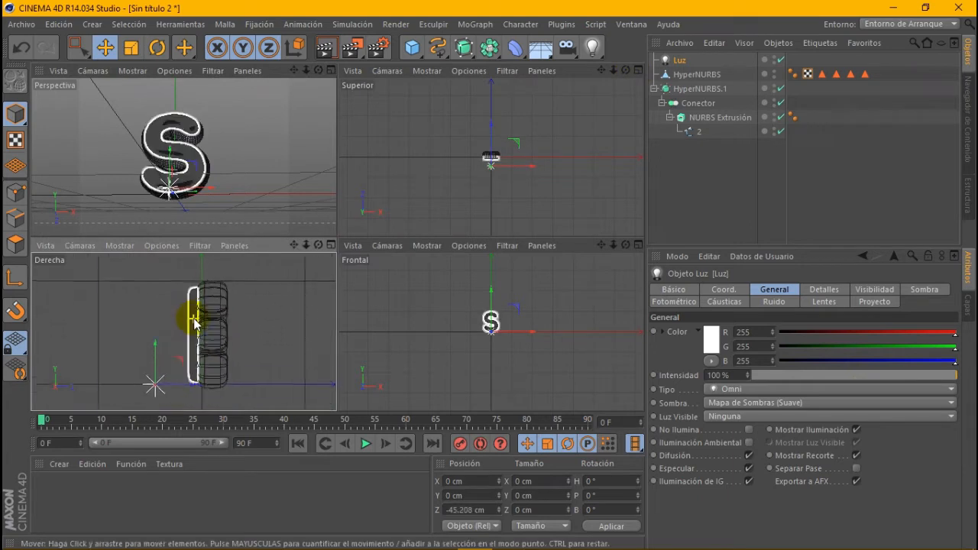
{"action": "scroll", "coordinate": [194, 320], "scroll_direction": "down", "scroll_amount": 1}
{"action": "mouse_move", "coordinate": [159, 356]}
{"action": "left_mouse_down"}
{"action": "mouse_move", "coordinate": [162, 334]}
{"action": "mouse_move", "coordinate": [153, 361]}
{"action": "left_mouse_up"}
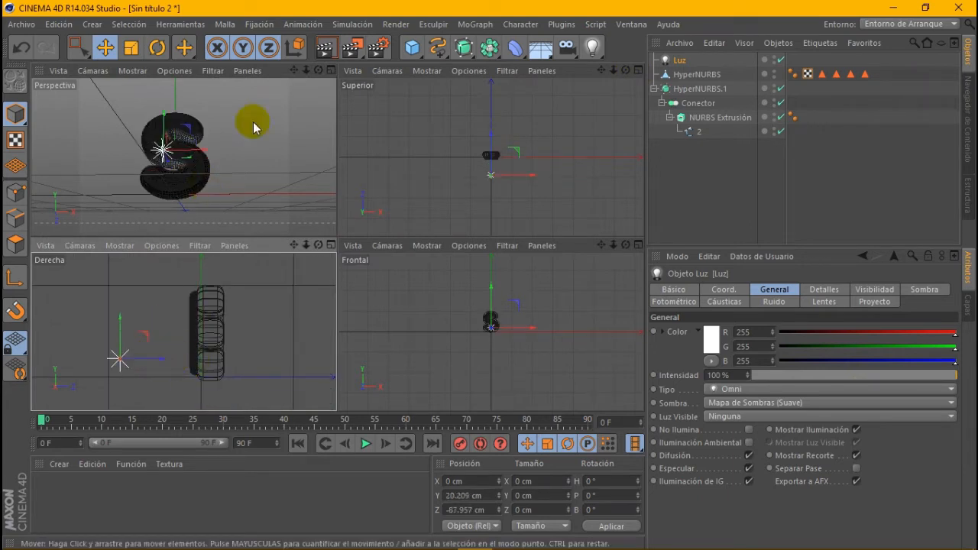
Step: Render the lit letter in the perspective view from two slightly different angles
{"action": "left_click", "coordinate": [327, 48]}
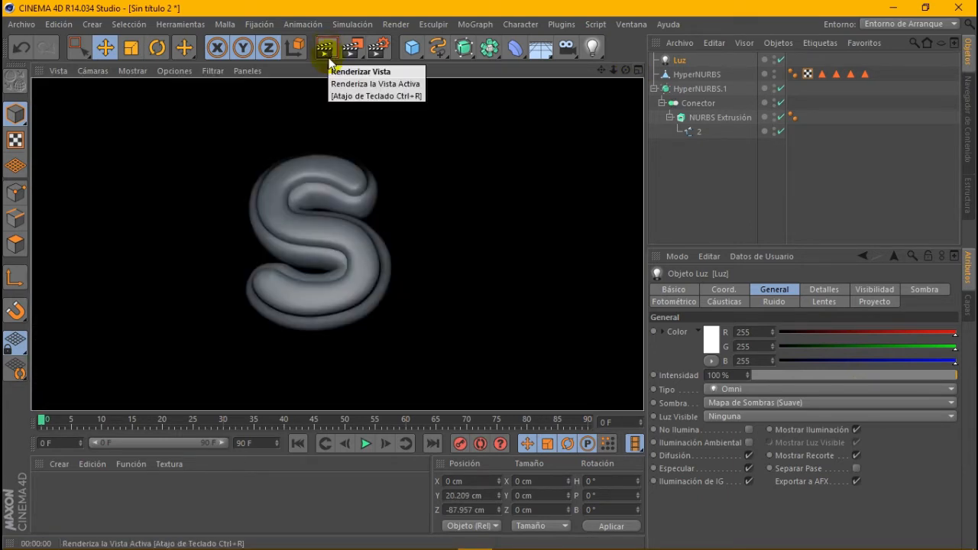
{"action": "left_click_drag", "start_coordinate": [321, 301], "coordinate": [310, 149]}
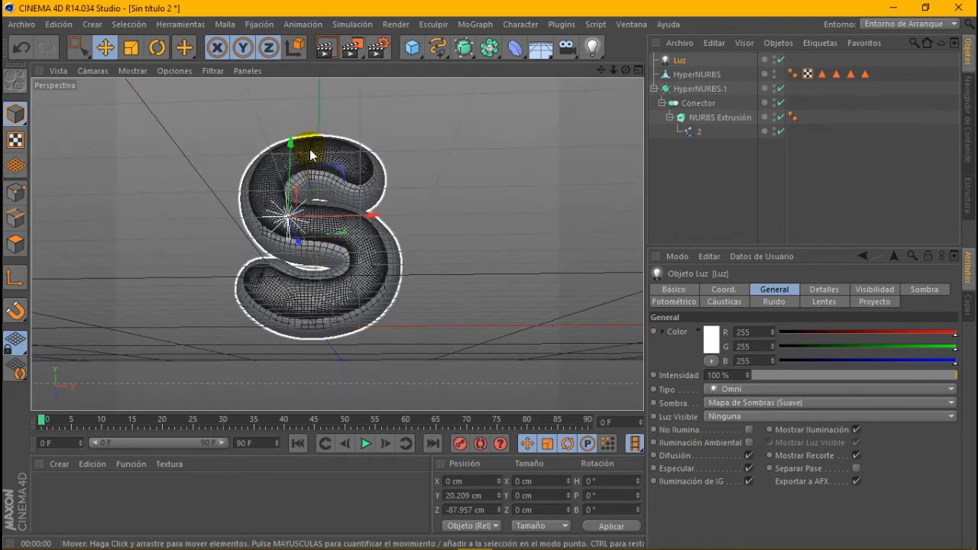
{"action": "left_click", "coordinate": [328, 52]}
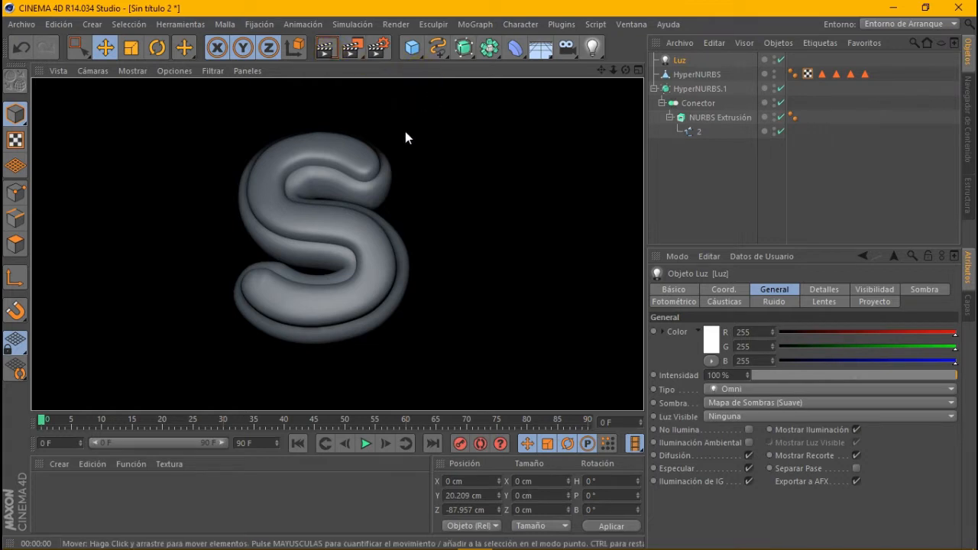
Step: Create a new material and open its color settings
{"action": "left_click", "coordinate": [60, 463]}
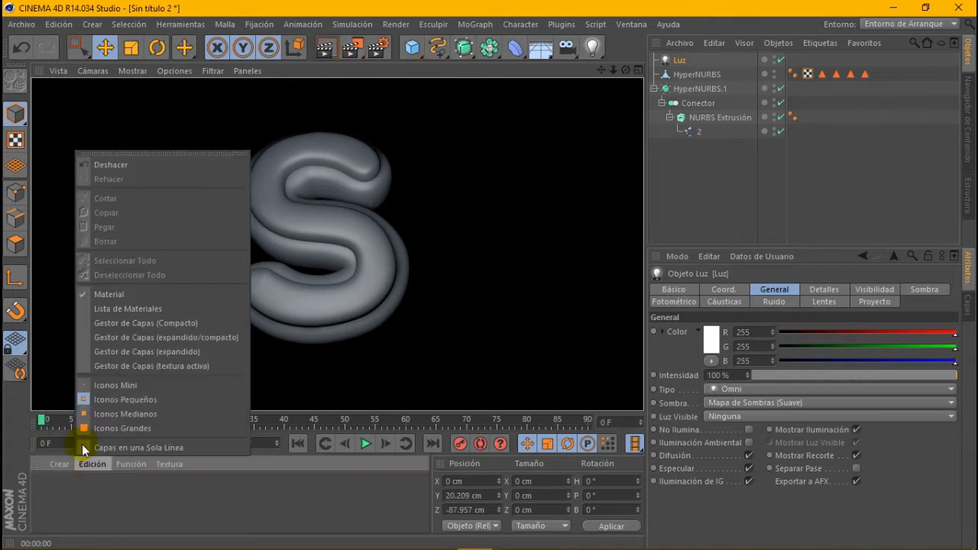
{"action": "left_click", "coordinate": [92, 342]}
{"action": "double_click", "coordinate": [46, 490]}
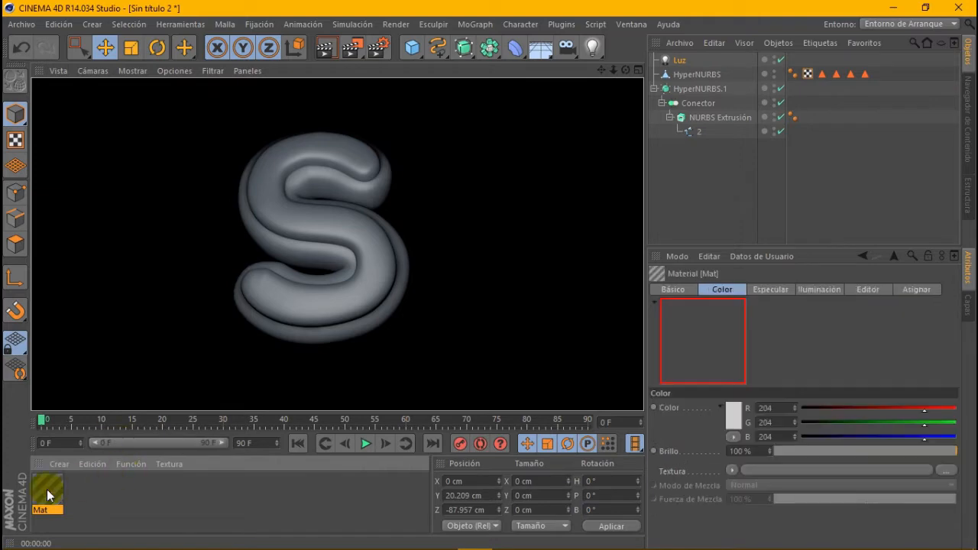
Step: Set the new material's color to a bright pink with R 255, G 0 and B 106
{"action": "left_click_drag", "start_coordinate": [382, 119], "coordinate": [639, 119]}
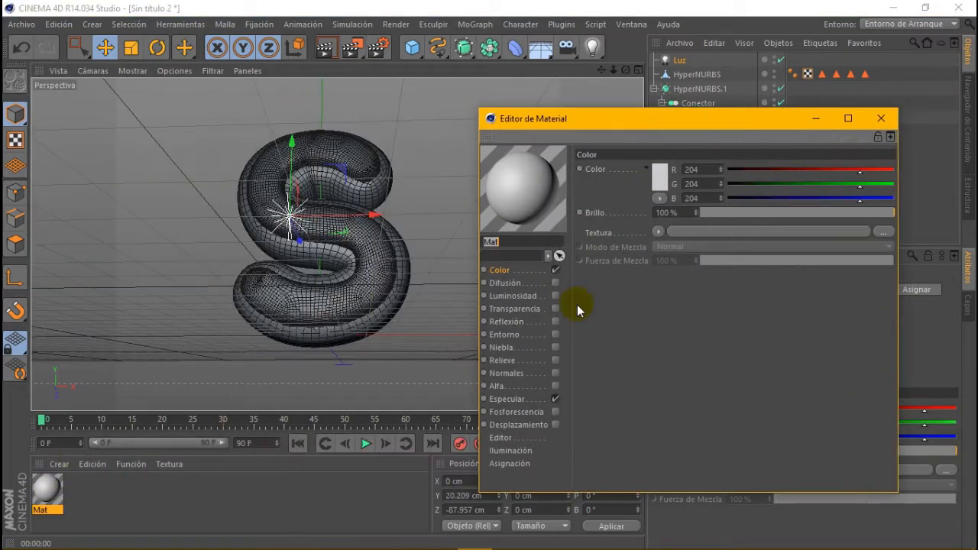
{"action": "left_click", "coordinate": [667, 169]}
{"action": "left_click_drag", "start_coordinate": [673, 113], "coordinate": [761, 115]}
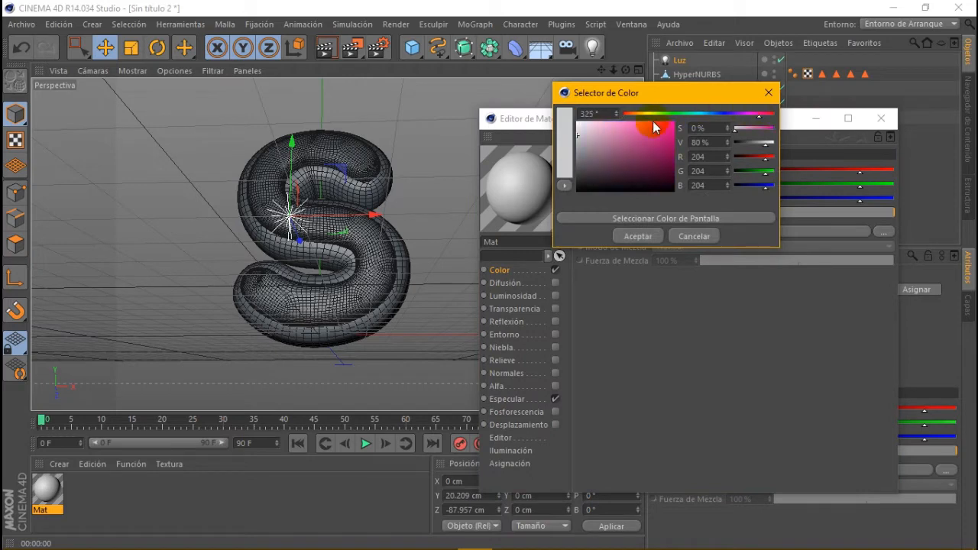
{"action": "left_click_drag", "start_coordinate": [654, 127], "coordinate": [686, 121]}
{"action": "left_click_drag", "start_coordinate": [760, 115], "coordinate": [770, 117]}
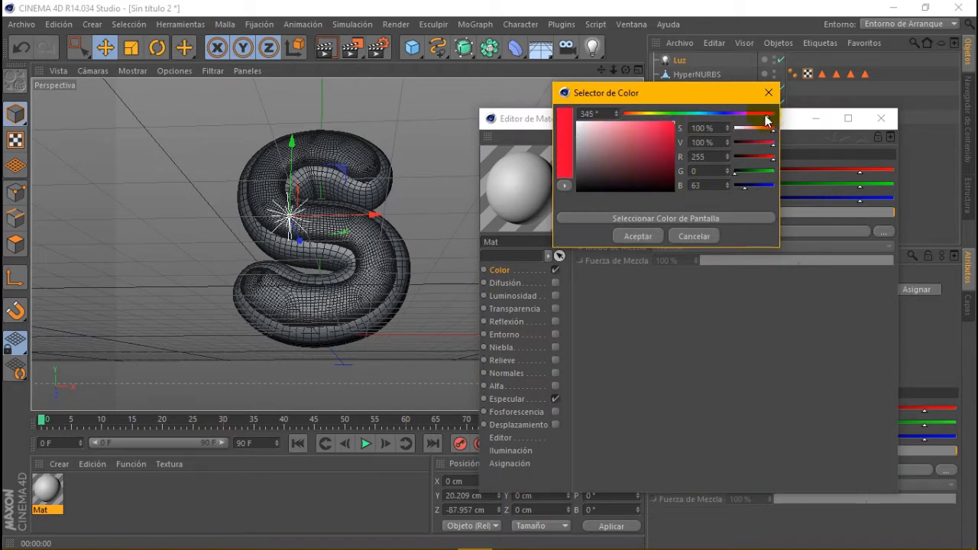
{"action": "left_click", "coordinate": [646, 237]}
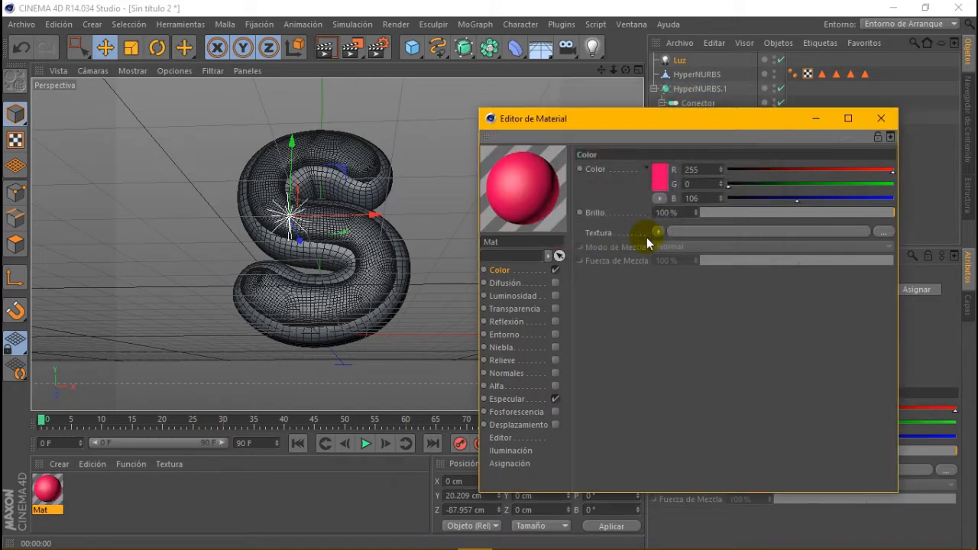
Step: Enable Relieve on the pink material with a Ruido texture at 11 % strength
{"action": "left_click", "coordinate": [556, 322]}
{"action": "left_click", "coordinate": [556, 321]}
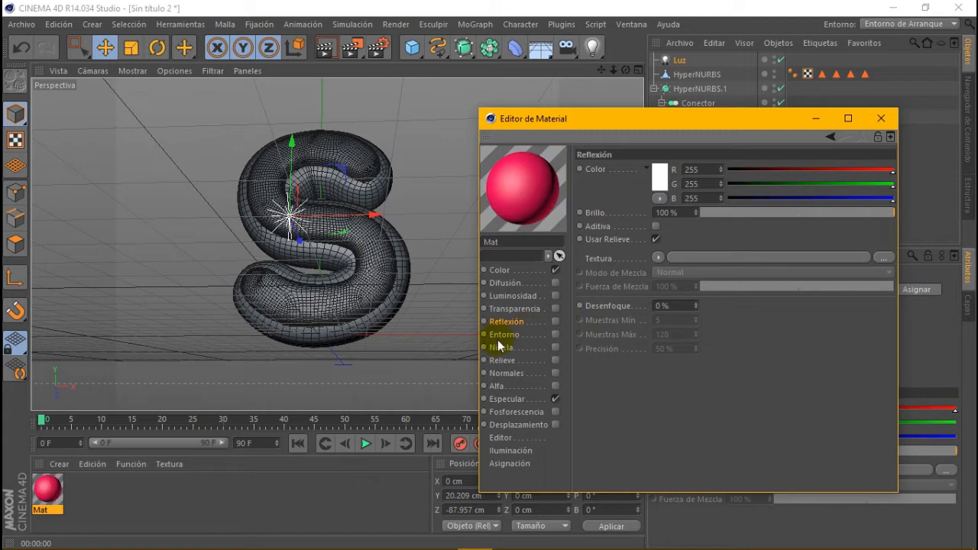
{"action": "left_click", "coordinate": [555, 361]}
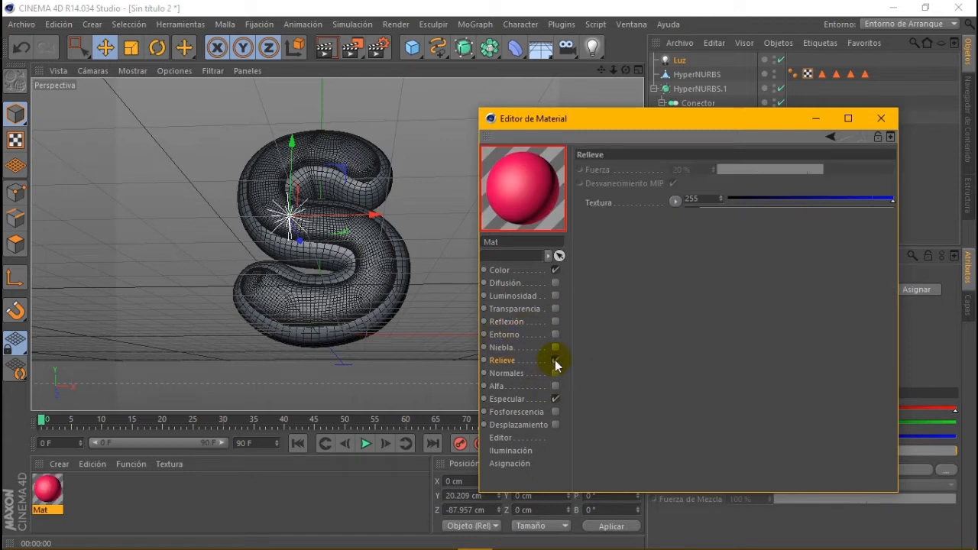
{"action": "left_click", "coordinate": [676, 201]}
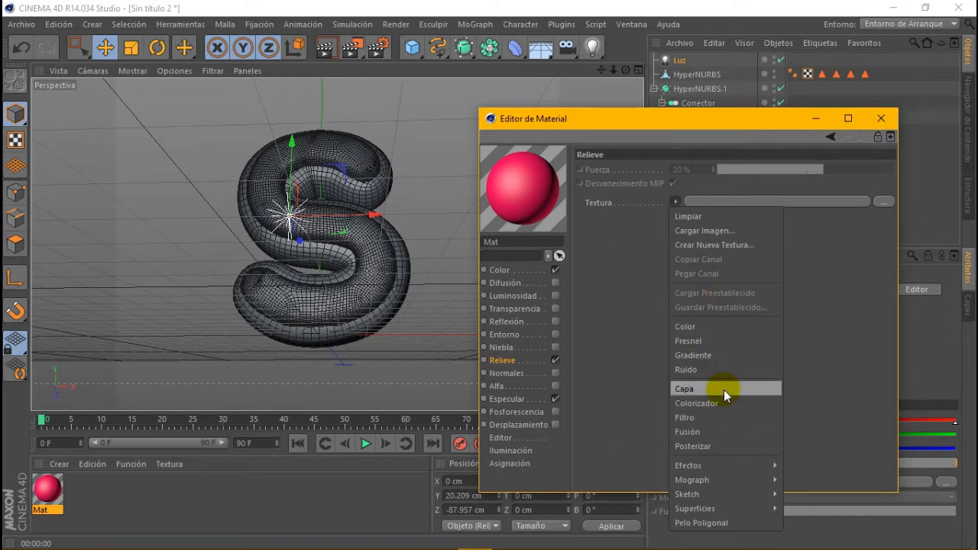
{"action": "left_click", "coordinate": [721, 370]}
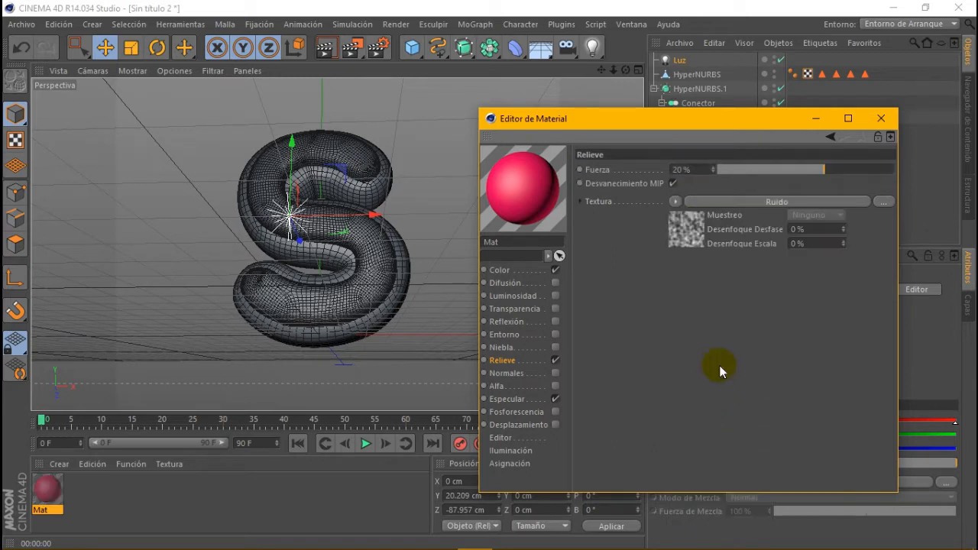
{"action": "left_click", "coordinate": [692, 169]}
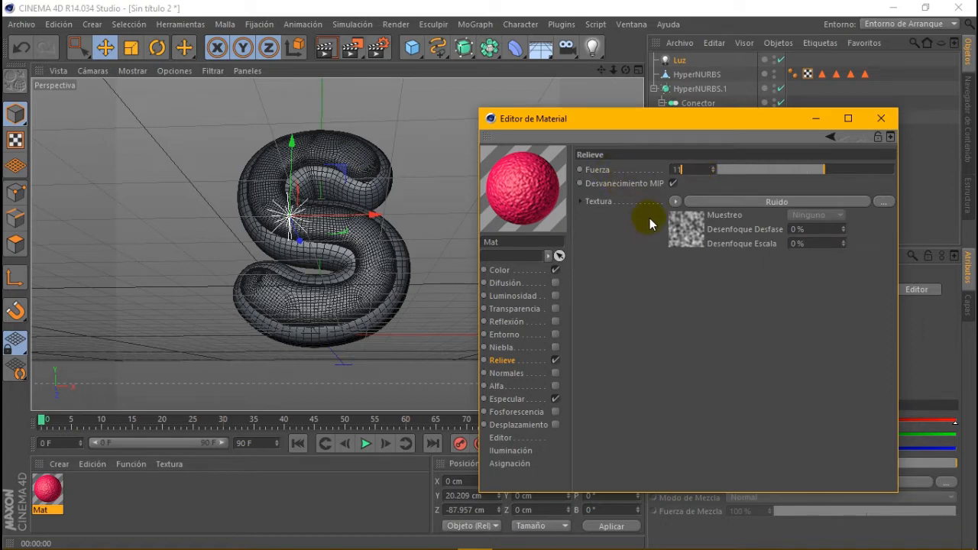
{"action": "type", "text": "11"}
{"action": "key", "text": "Return"}
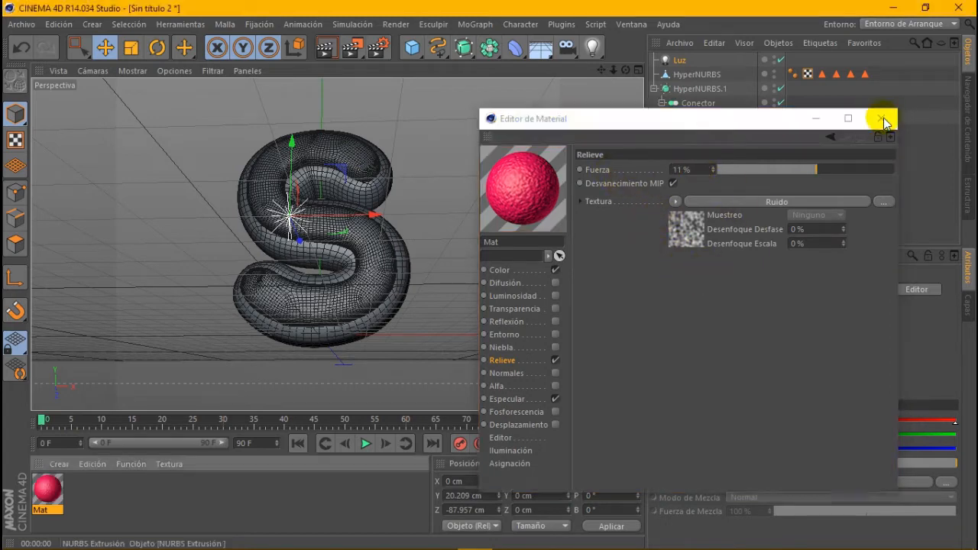
{"action": "left_click", "coordinate": [881, 119]}
Step: Apply the pink material to the front HyperNURBS layer and render the letter at the current distance and closer up
{"action": "left_click_drag", "start_coordinate": [668, 105], "coordinate": [677, 74]}
{"action": "left_click", "coordinate": [326, 49]}
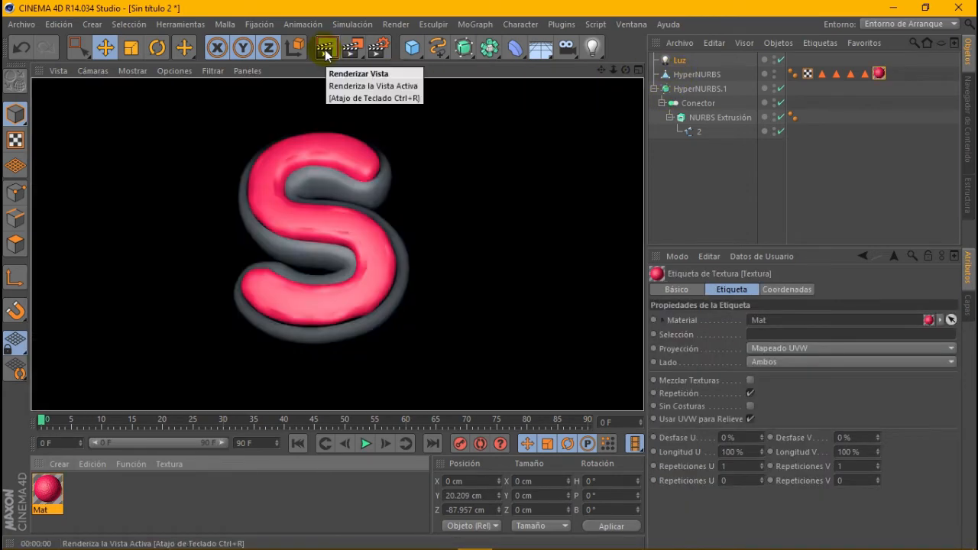
{"action": "scroll", "coordinate": [323, 246], "scroll_direction": "up", "scroll_amount": 3}
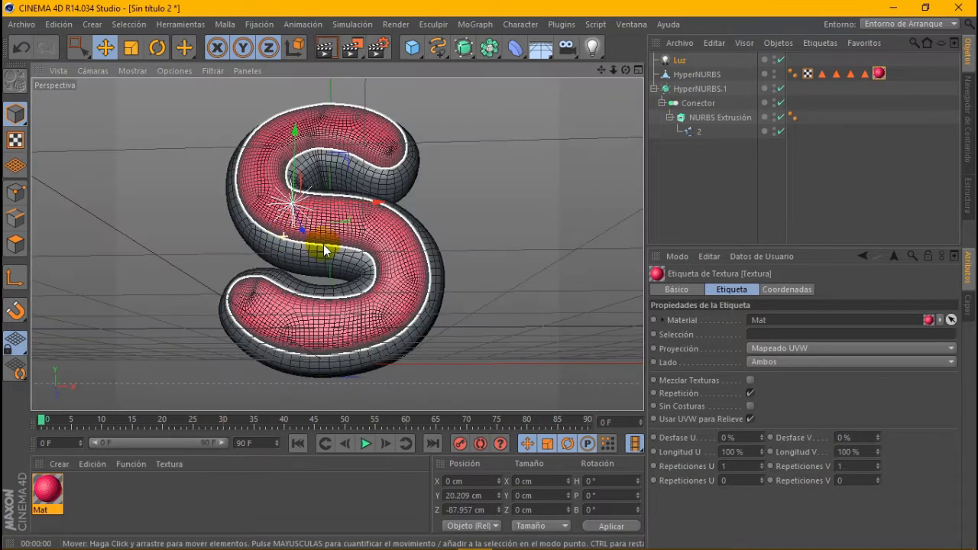
{"action": "left_click", "coordinate": [326, 50]}
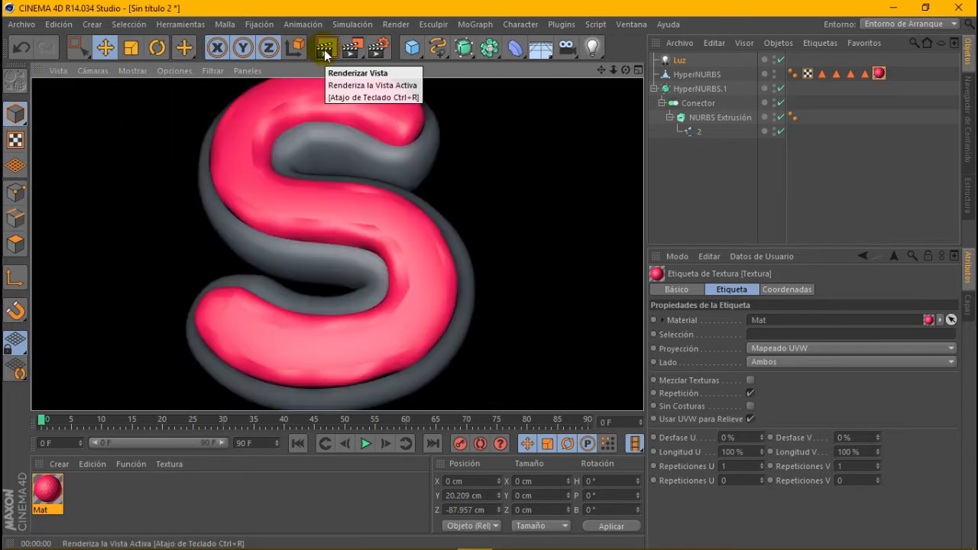
{"action": "scroll", "coordinate": [369, 214], "scroll_direction": "down", "scroll_amount": 3}
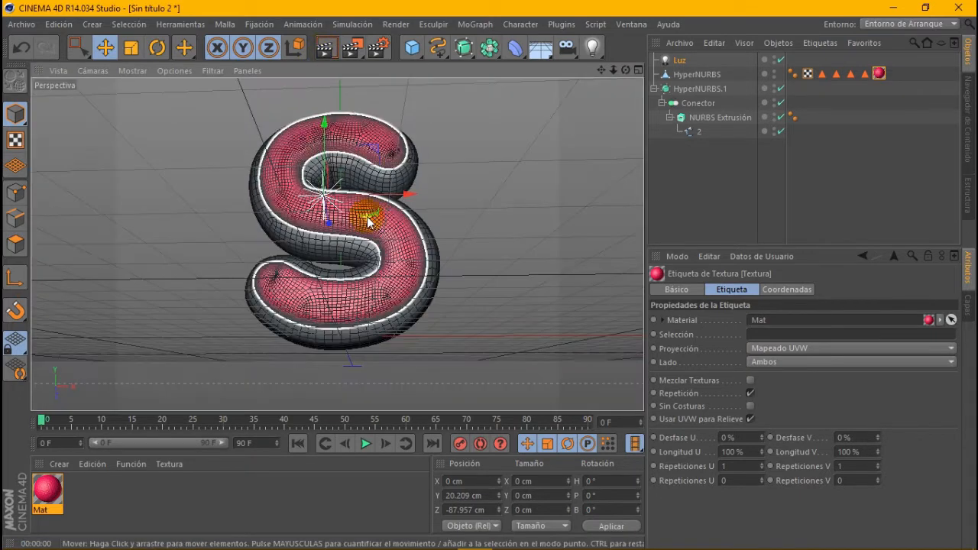
Step: Set the pink texture's projection to Cúbica and test-render the letter with Sin Costuras on, then off
{"action": "left_click", "coordinate": [879, 72]}
{"action": "left_click", "coordinate": [812, 348]}
{"action": "left_click", "coordinate": [791, 407]}
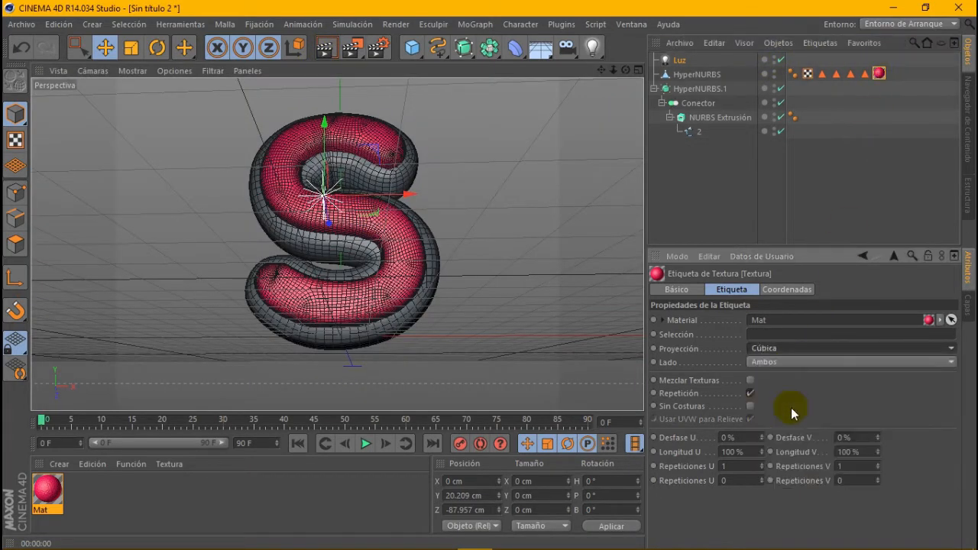
{"action": "left_click", "coordinate": [751, 406]}
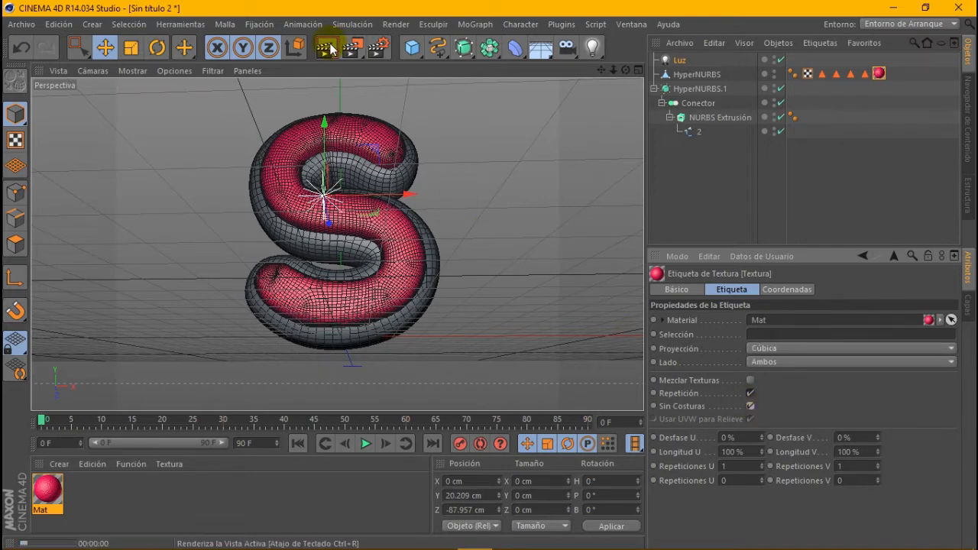
{"action": "left_click", "coordinate": [327, 50]}
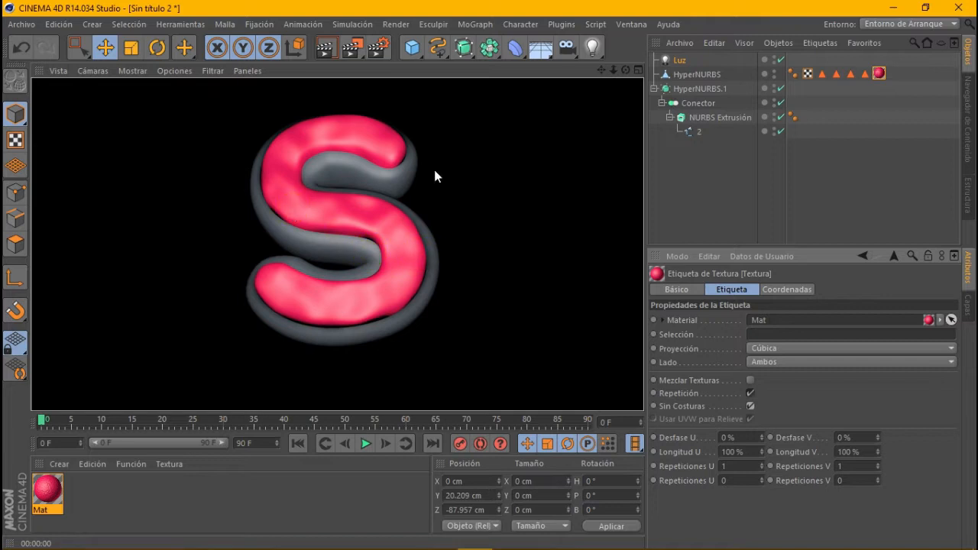
{"action": "left_click", "coordinate": [879, 73]}
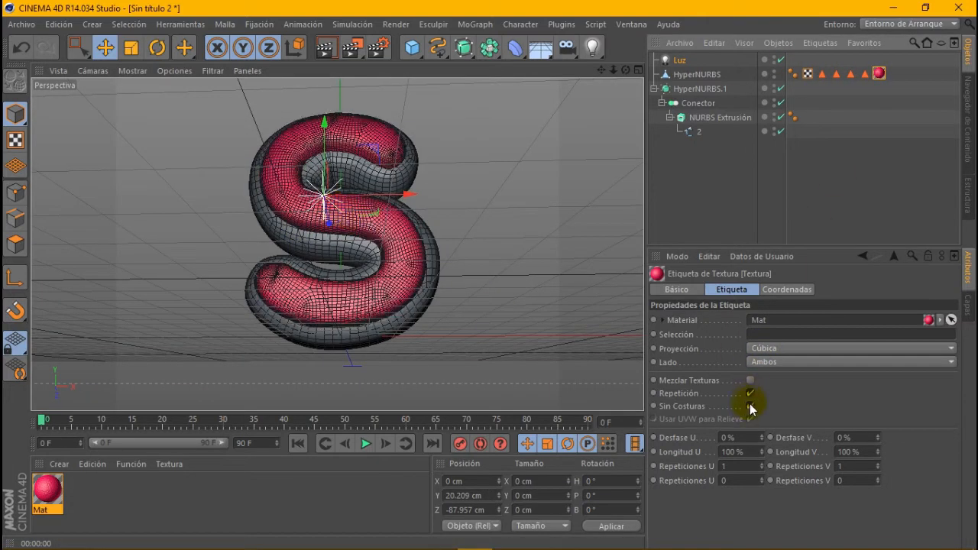
{"action": "left_click", "coordinate": [327, 50]}
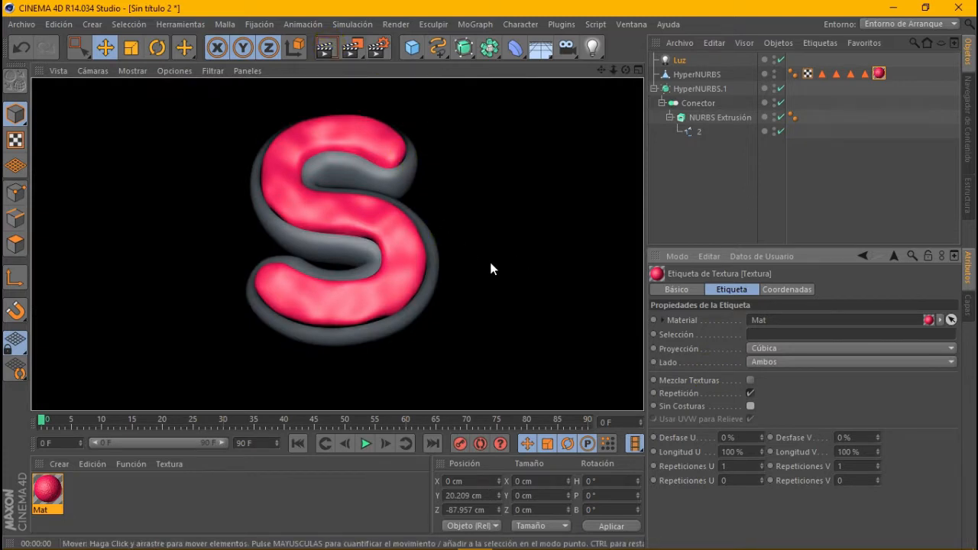
Step: Create a second material and set its color to a cookie tan with R 218, G 151 and B 92
{"action": "left_click", "coordinate": [61, 464]}
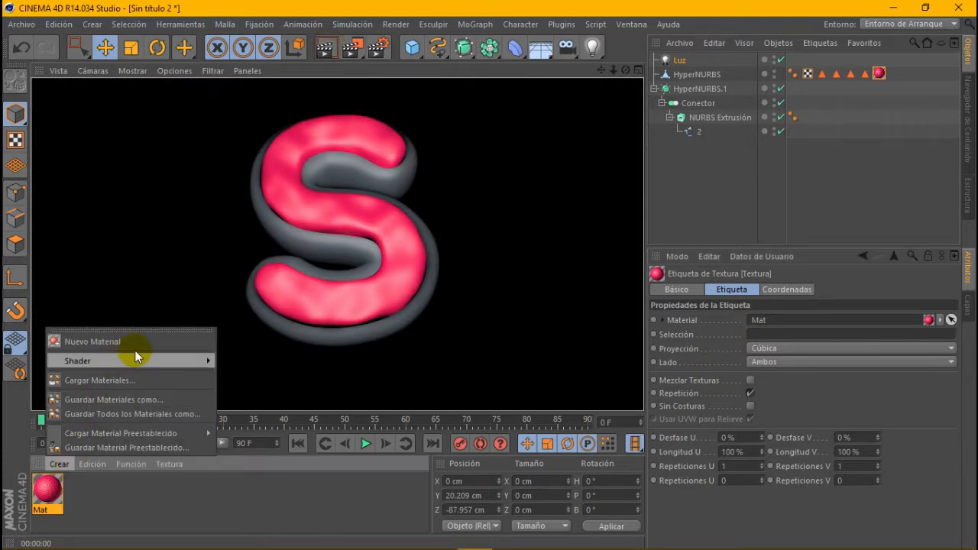
{"action": "left_click", "coordinate": [144, 343]}
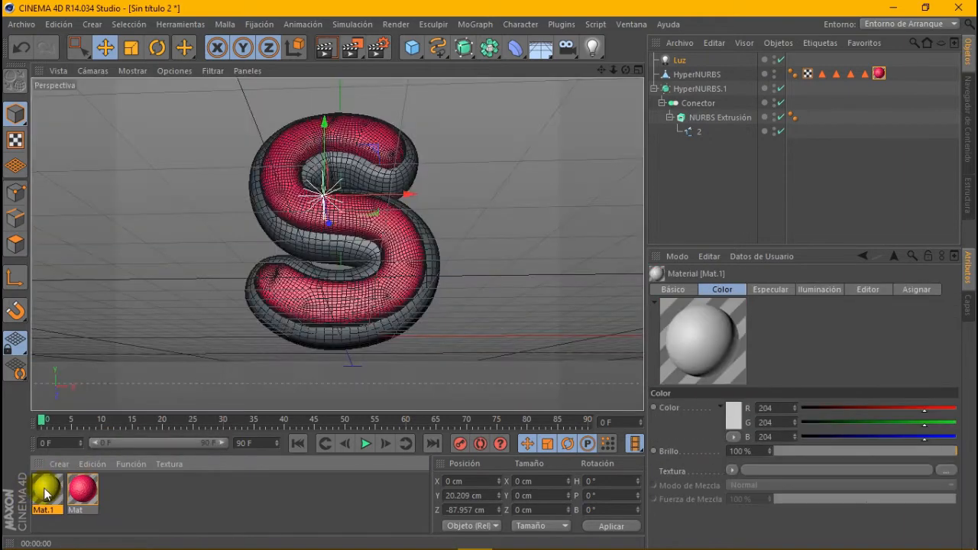
{"action": "double_click", "coordinate": [44, 488]}
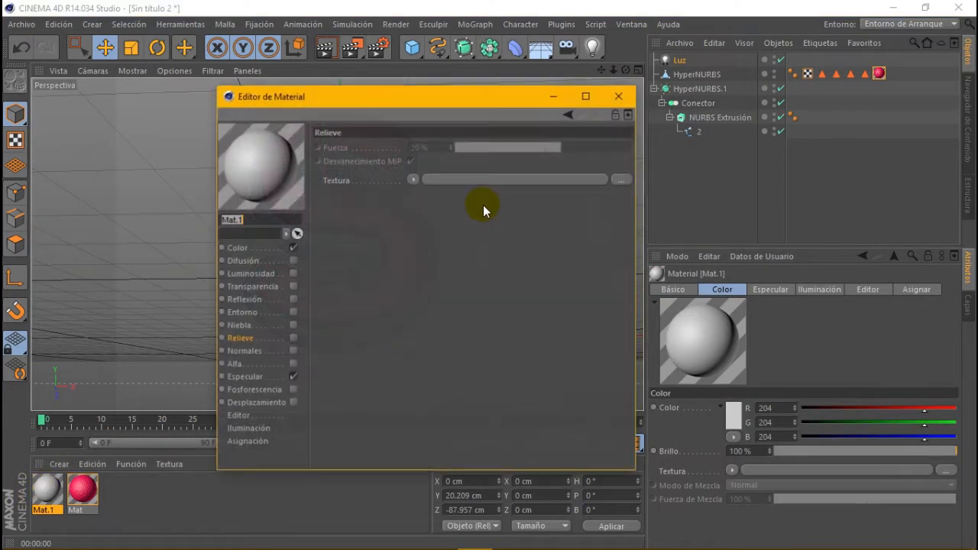
{"action": "left_click_drag", "start_coordinate": [376, 101], "coordinate": [498, 133]}
{"action": "left_click", "coordinate": [366, 270]}
{"action": "left_click", "coordinate": [526, 174]}
{"action": "left_click", "coordinate": [502, 124]}
{"action": "left_click", "coordinate": [492, 128]}
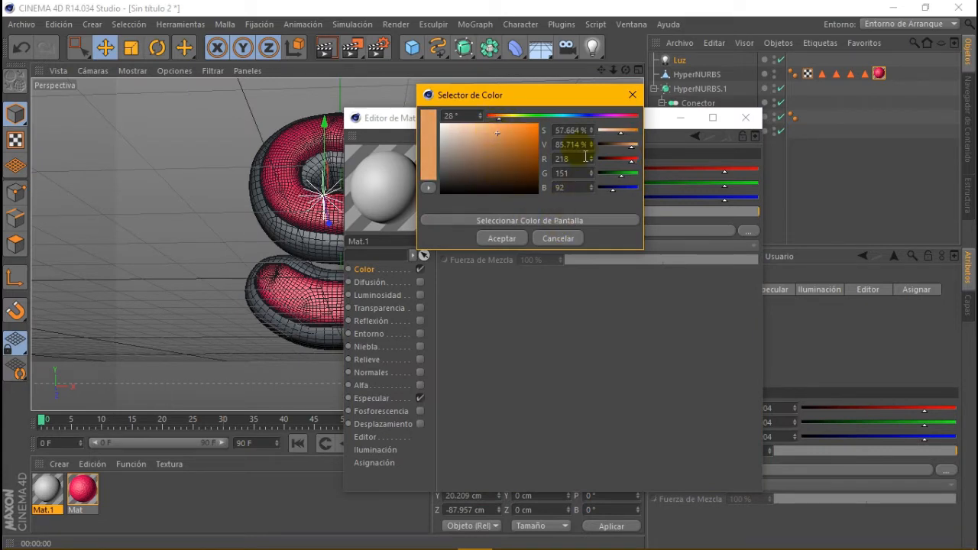
{"action": "left_click", "coordinate": [498, 237]}
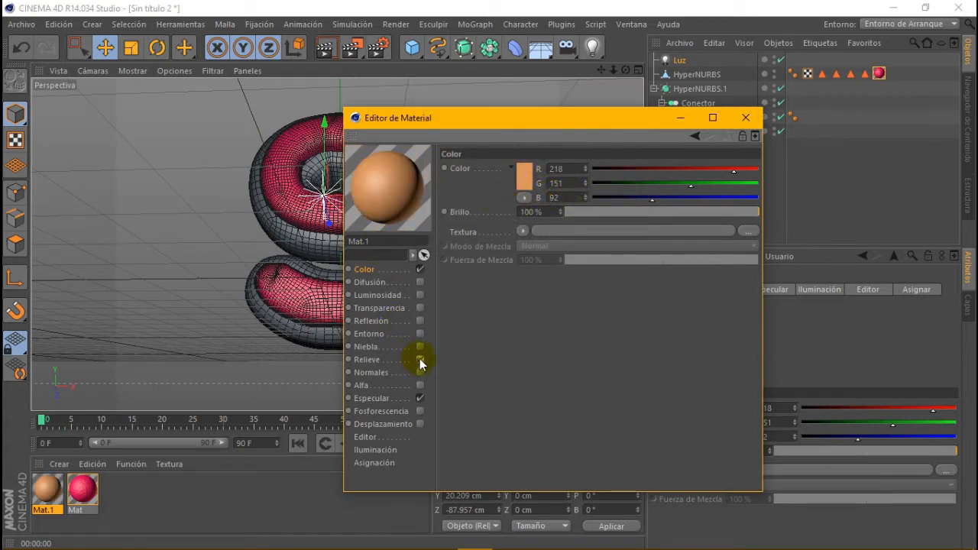
Step: Enable Relieve on the tan material with a Ruido texture
{"action": "left_click", "coordinate": [420, 360]}
{"action": "left_click", "coordinate": [540, 201]}
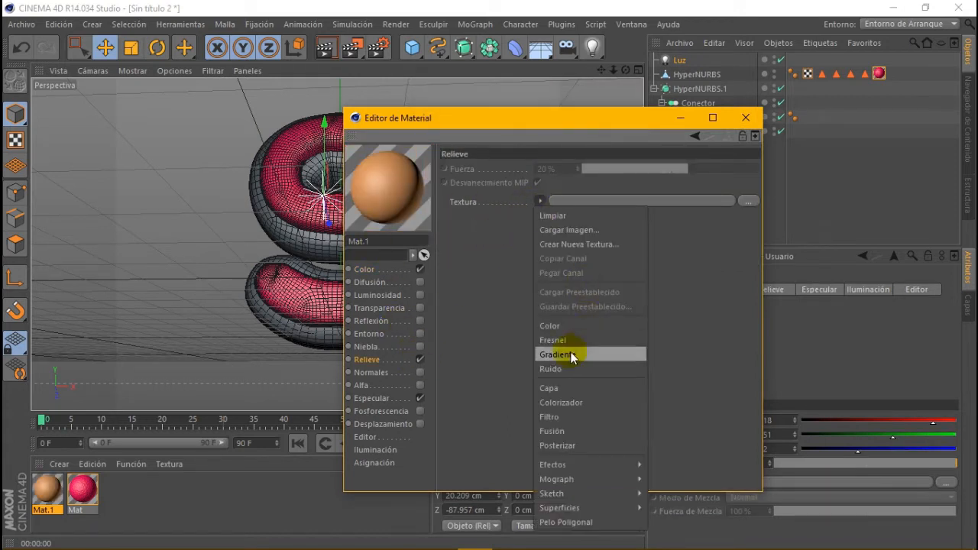
{"action": "left_click", "coordinate": [560, 369]}
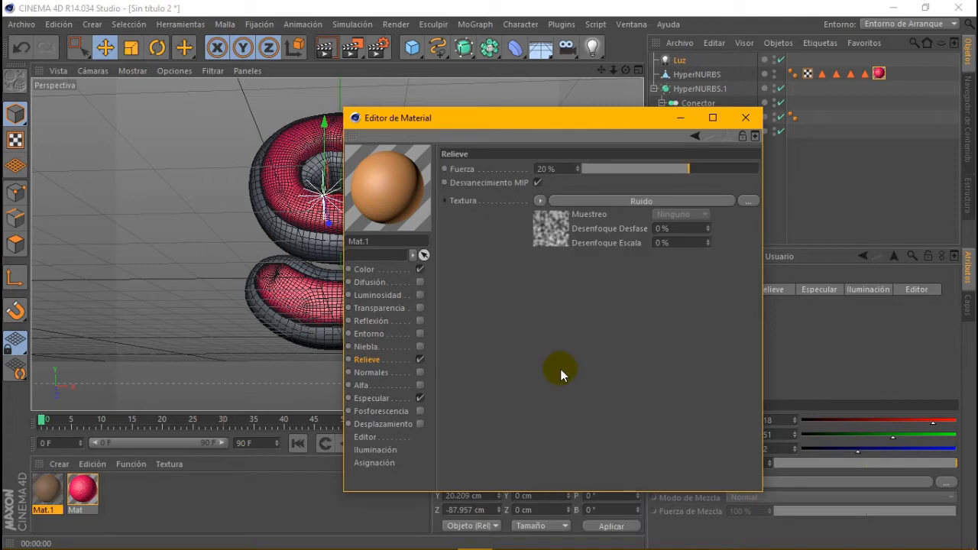
Step: Set the noise shader's Escala Global and all three Escala Relativa values to 50 %
{"action": "left_click", "coordinate": [551, 231]}
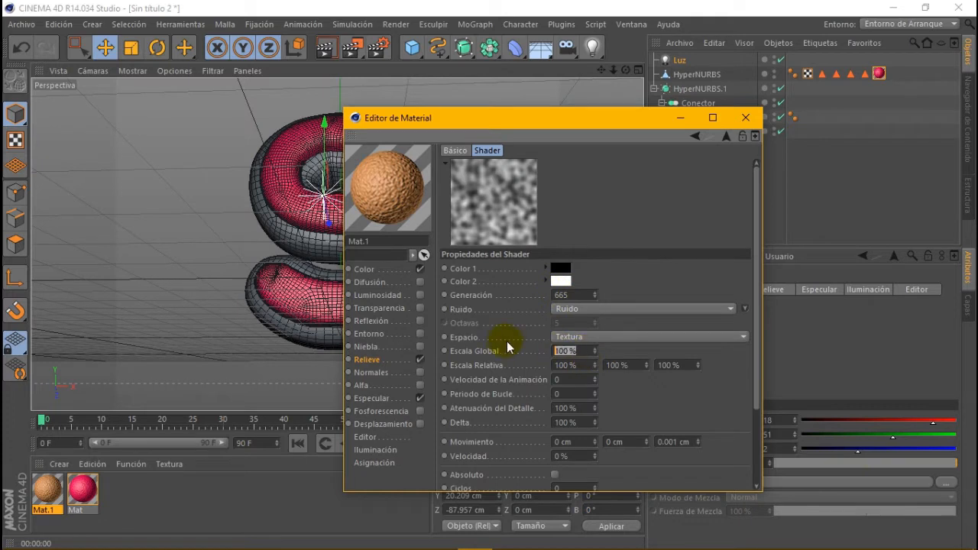
{"action": "type", "text": "50"}
{"action": "key", "text": "Tab"}
{"action": "type", "text": "50"}
{"action": "key", "text": "Tab"}
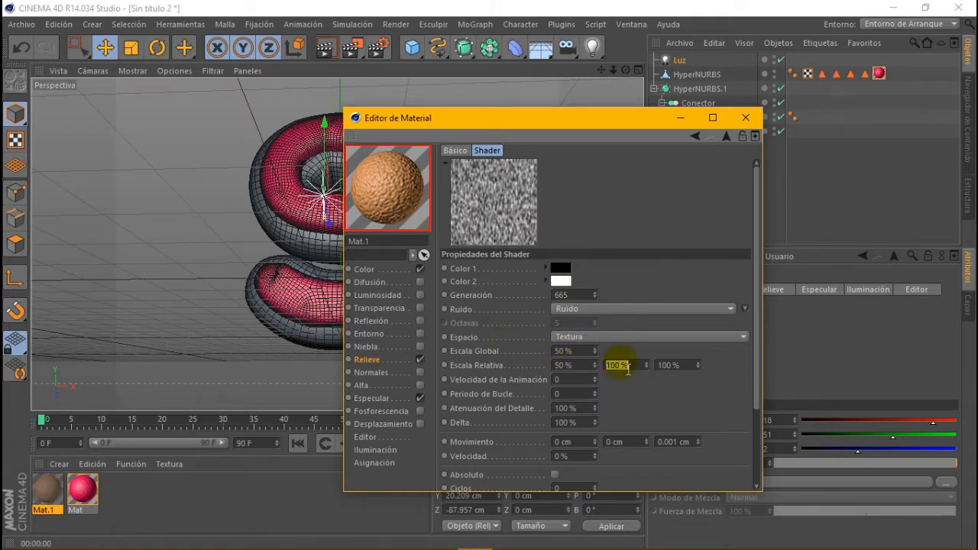
{"action": "type", "text": "50"}
{"action": "key", "text": "Tab"}
{"action": "type", "text": "50"}
{"action": "key", "text": "Return"}
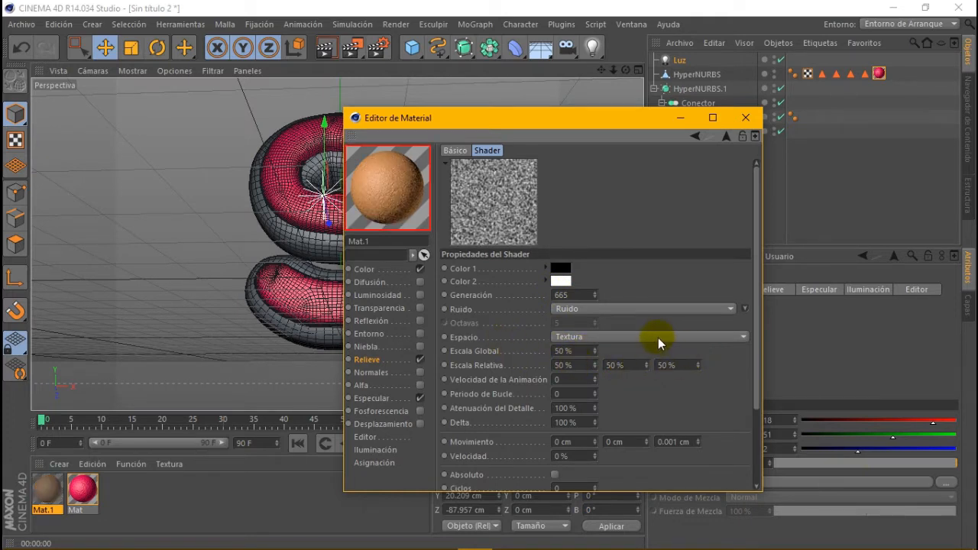
Step: Set the tan material's Relieve strength to 10 % and close the material editor
{"action": "left_click", "coordinate": [375, 359]}
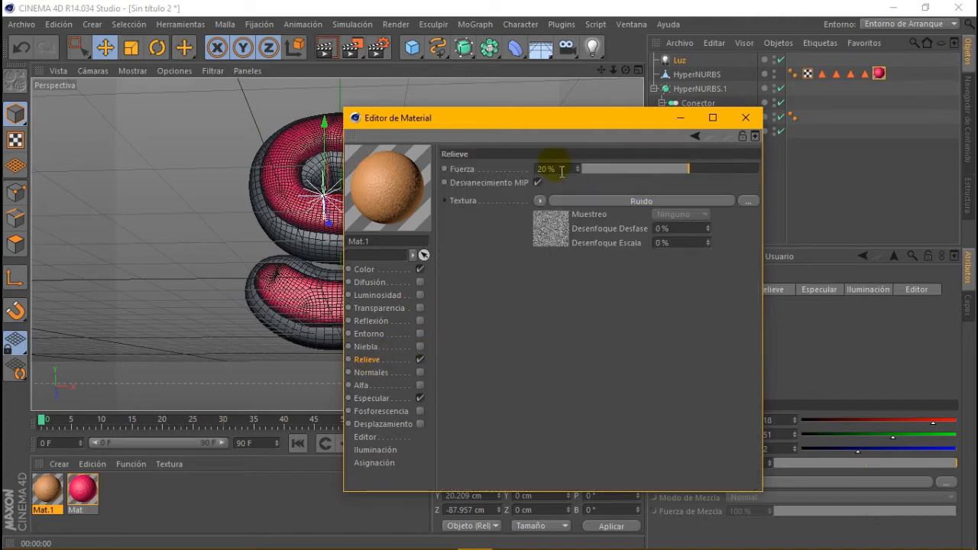
{"action": "type", "text": "10"}
{"action": "key", "text": "Return"}
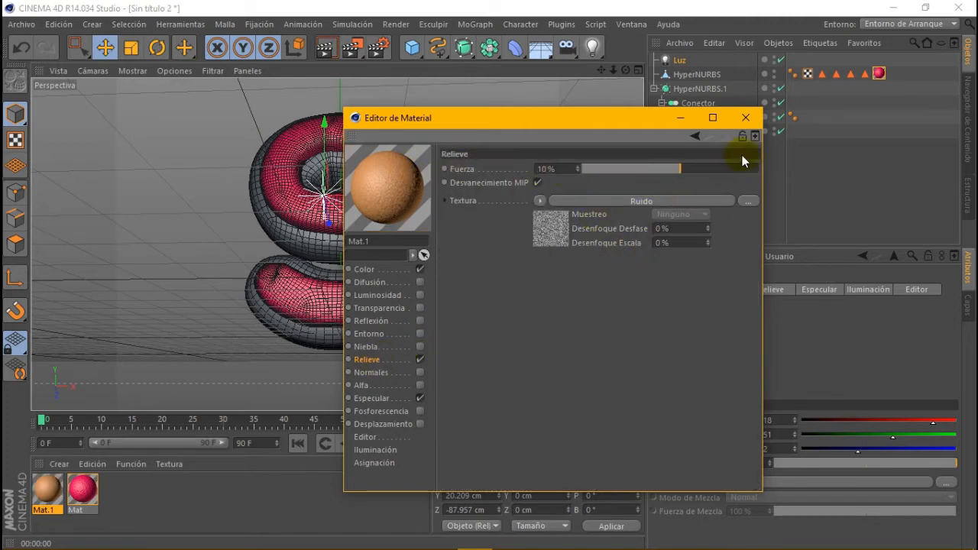
{"action": "left_click", "coordinate": [747, 118]}
Step: Apply the tan material to HyperNURBS.1, collapse its hierarchy and render the view
{"action": "left_click_drag", "start_coordinate": [55, 497], "coordinate": [701, 91]}
{"action": "left_click", "coordinate": [654, 88]}
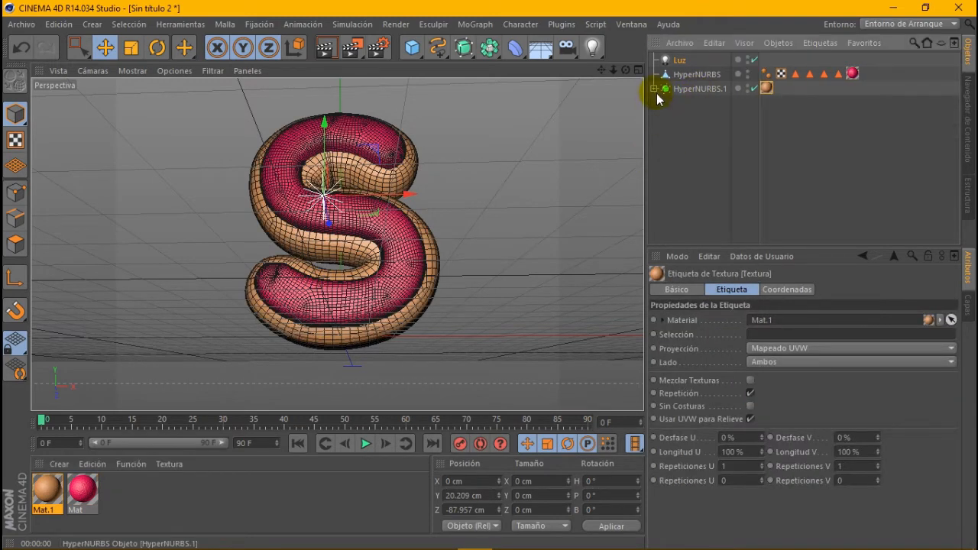
{"action": "left_click", "coordinate": [324, 45]}
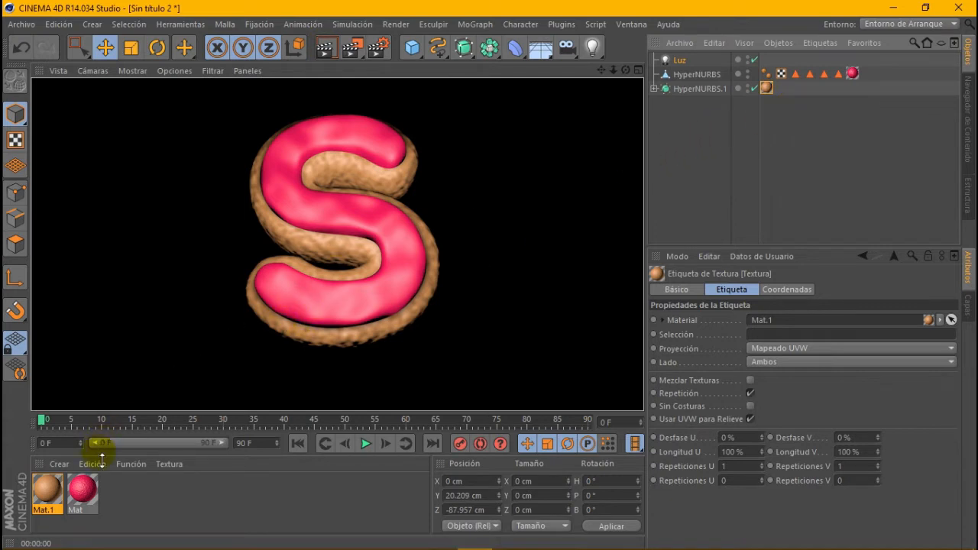
Step: Set the tan texture's projection on HyperNURBS.1 to Cúbica and render the letter again
{"action": "left_click", "coordinate": [767, 88]}
{"action": "left_click", "coordinate": [818, 348]}
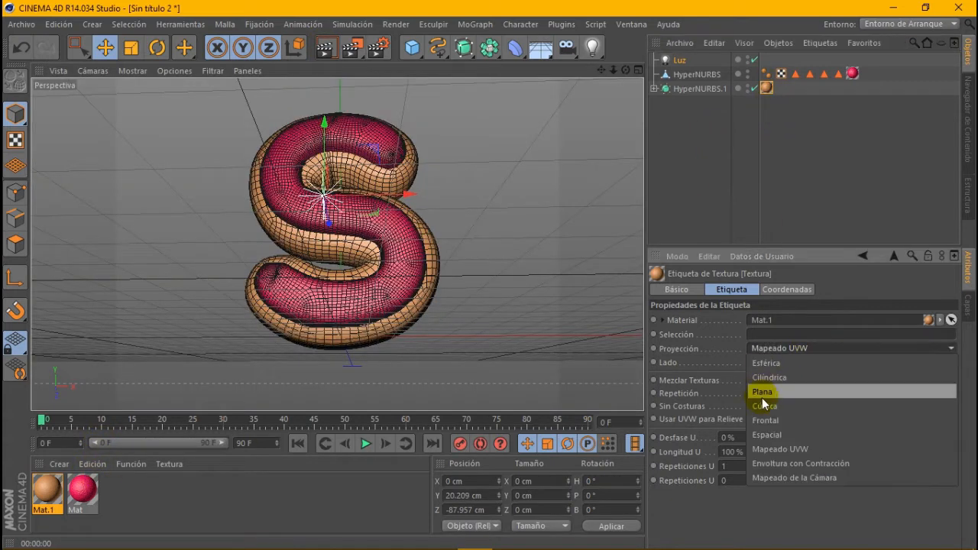
{"action": "left_click", "coordinate": [789, 410]}
{"action": "left_click", "coordinate": [325, 47]}
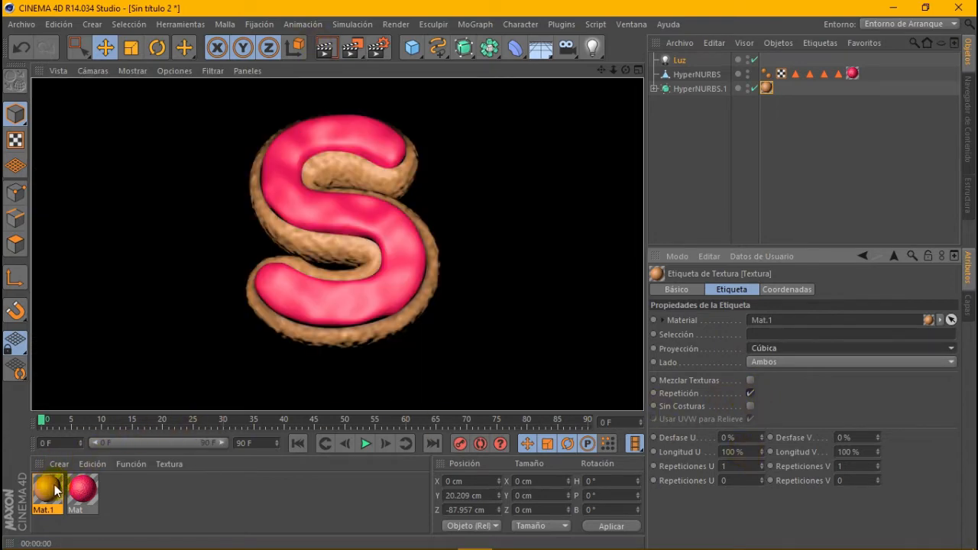
Step: Try a Relieve strength of 8 % on the tan material and render the view
{"action": "double_click", "coordinate": [55, 490]}
{"action": "left_click", "coordinate": [420, 147]}
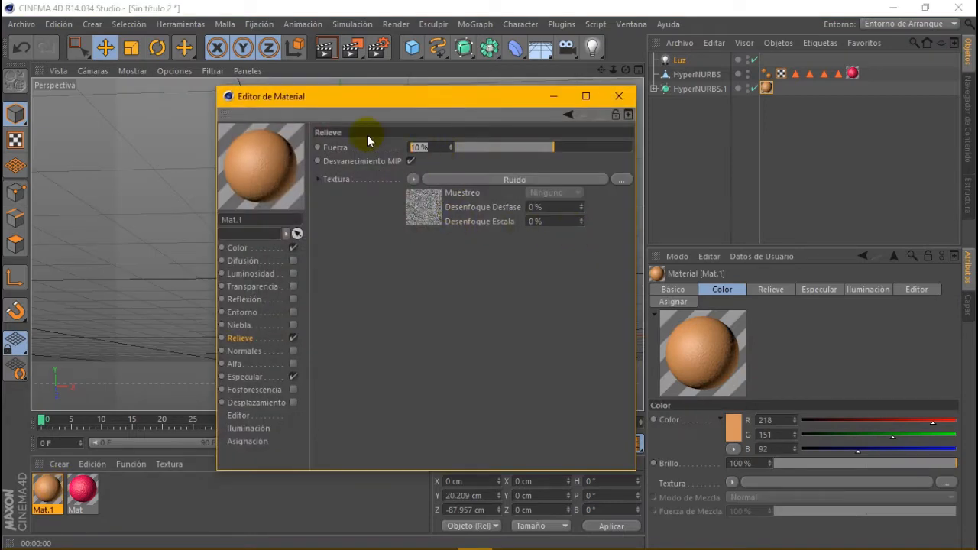
{"action": "left_click", "coordinate": [619, 96]}
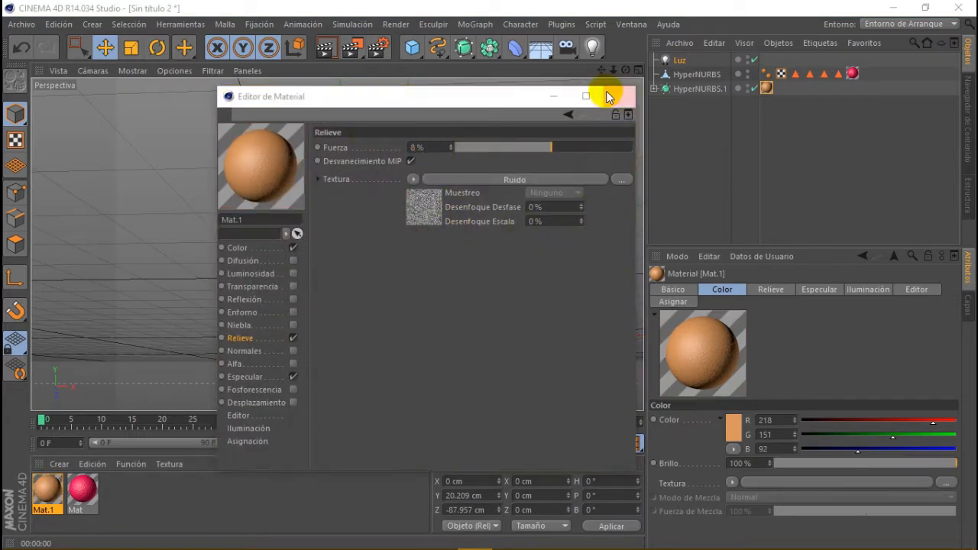
{"action": "left_click", "coordinate": [324, 48]}
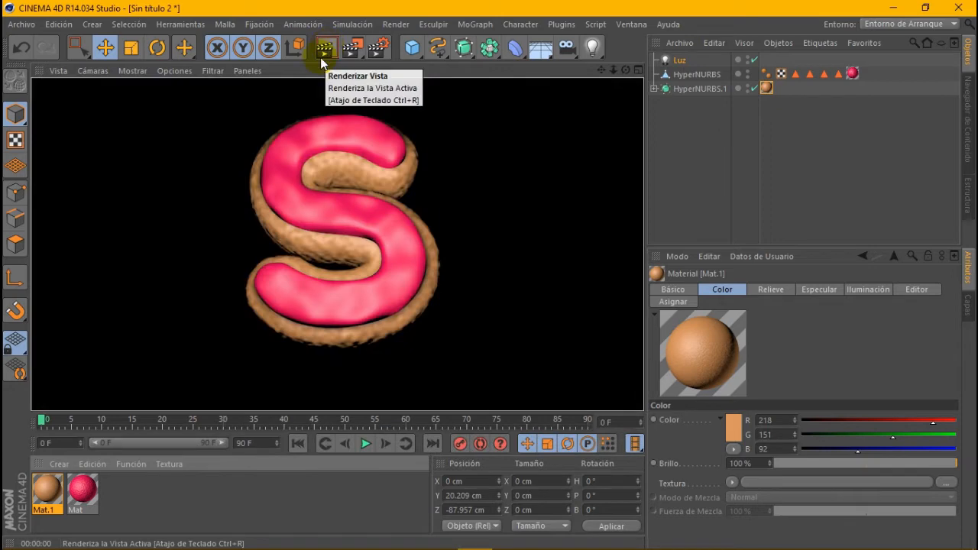
Step: Set the tan material's Relieve strength to 5 % and render the letter
{"action": "double_click", "coordinate": [48, 489]}
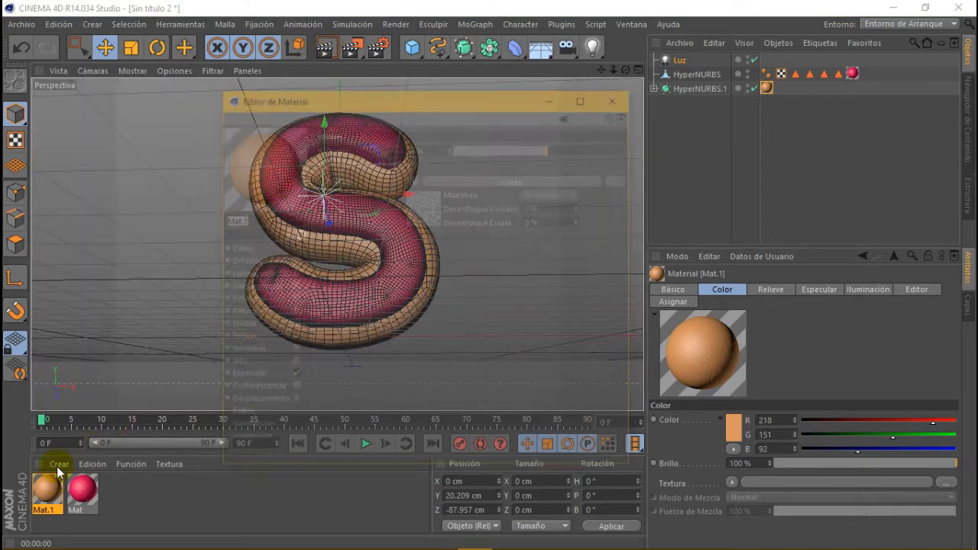
{"action": "double_click", "coordinate": [419, 146]}
{"action": "type", "text": "5"}
{"action": "key", "text": "Return"}
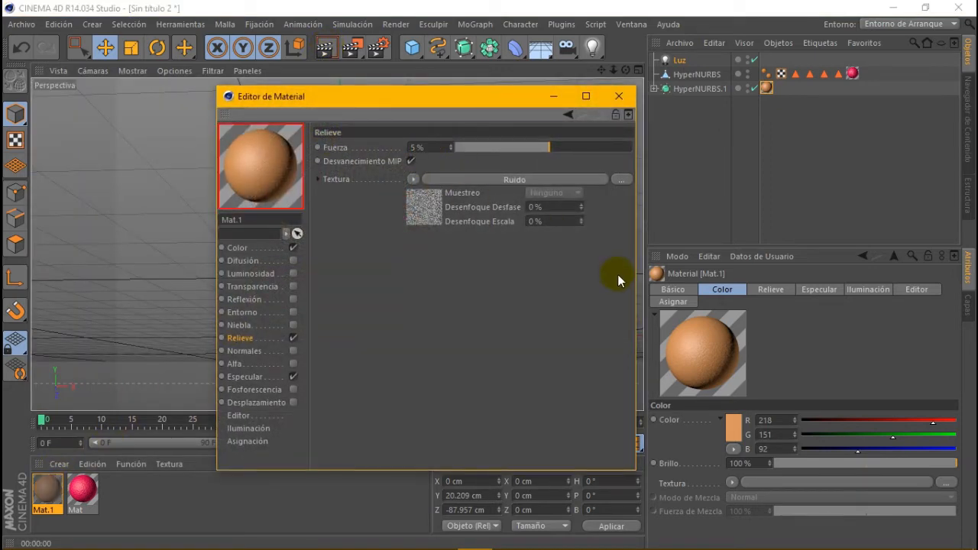
{"action": "left_click", "coordinate": [619, 95]}
{"action": "left_click", "coordinate": [320, 49]}
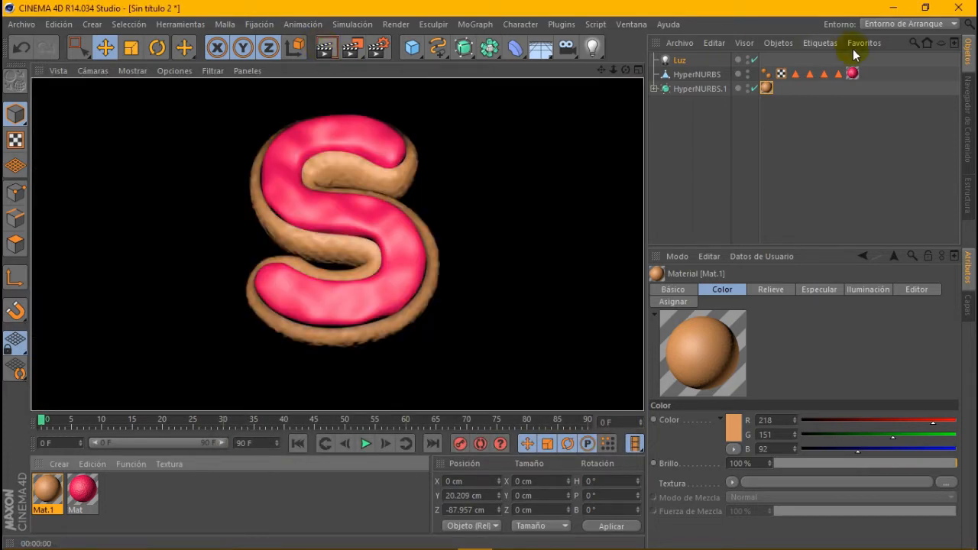
Step: Set Longitud U and Longitud V of the texture tag on HyperNURBS.1 to 80 % and render the view
{"action": "left_click", "coordinate": [692, 88]}
{"action": "left_click", "coordinate": [768, 88]}
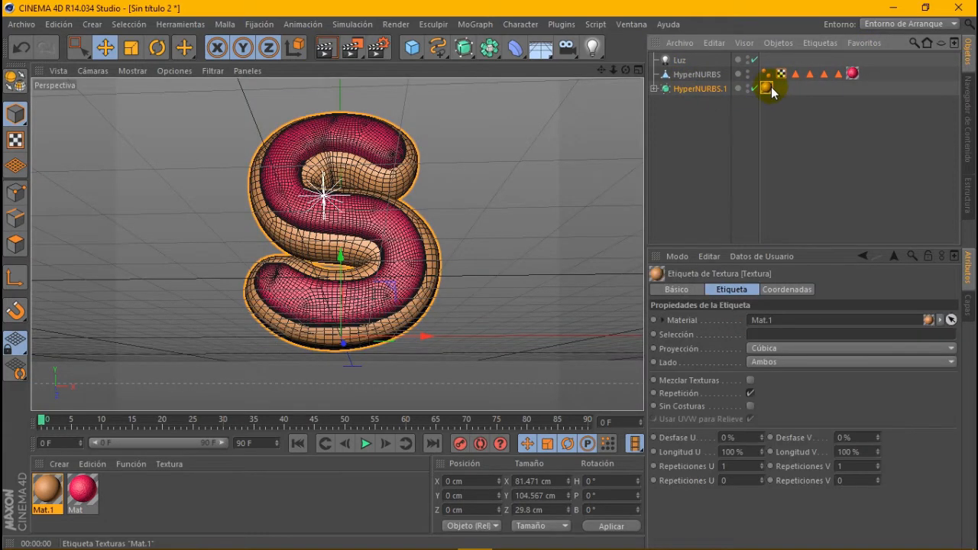
{"action": "left_click", "coordinate": [724, 452]}
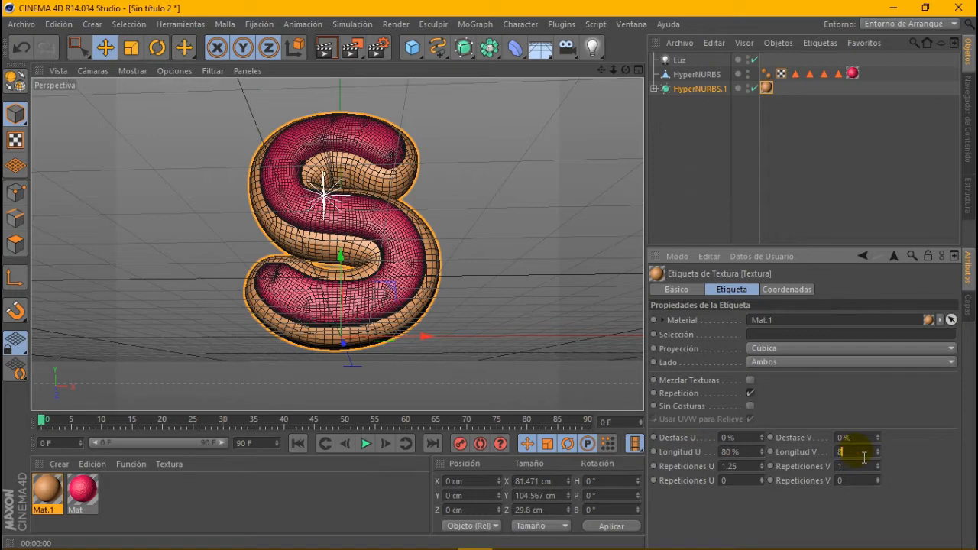
{"action": "key", "text": "Return"}
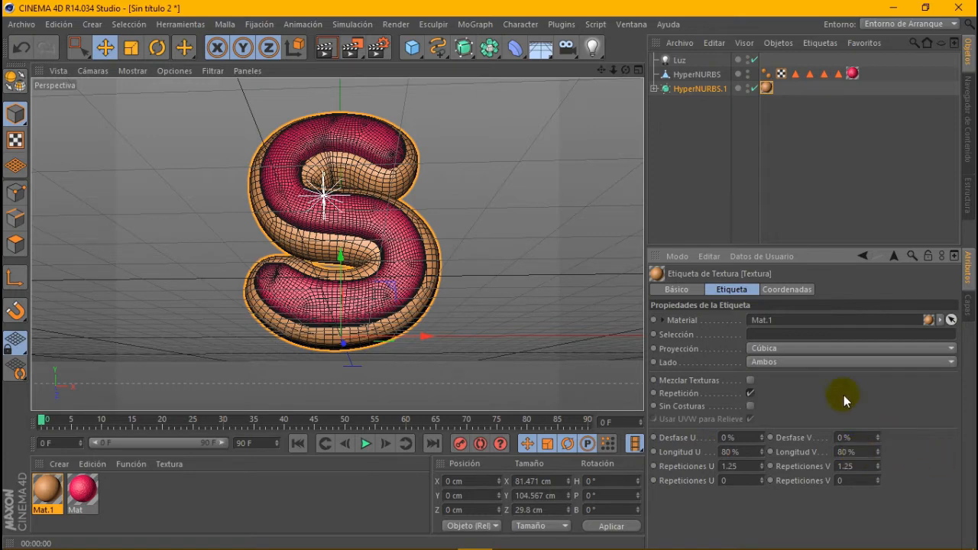
{"action": "left_click", "coordinate": [325, 50]}
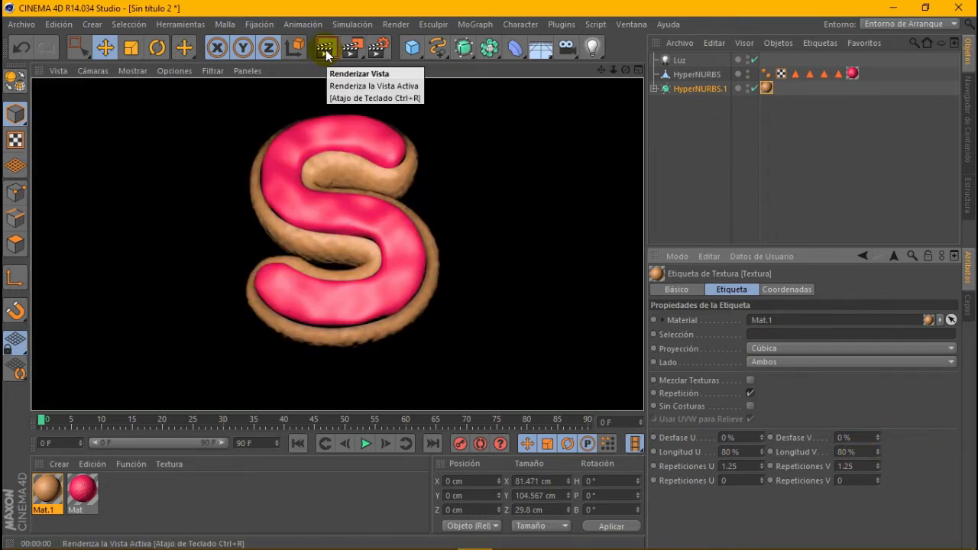
Step: Set Escala Global and all three Escala Relativa values of the tan material's bump noise to 40 %
{"action": "double_click", "coordinate": [44, 486]}
{"action": "left_click", "coordinate": [416, 196]}
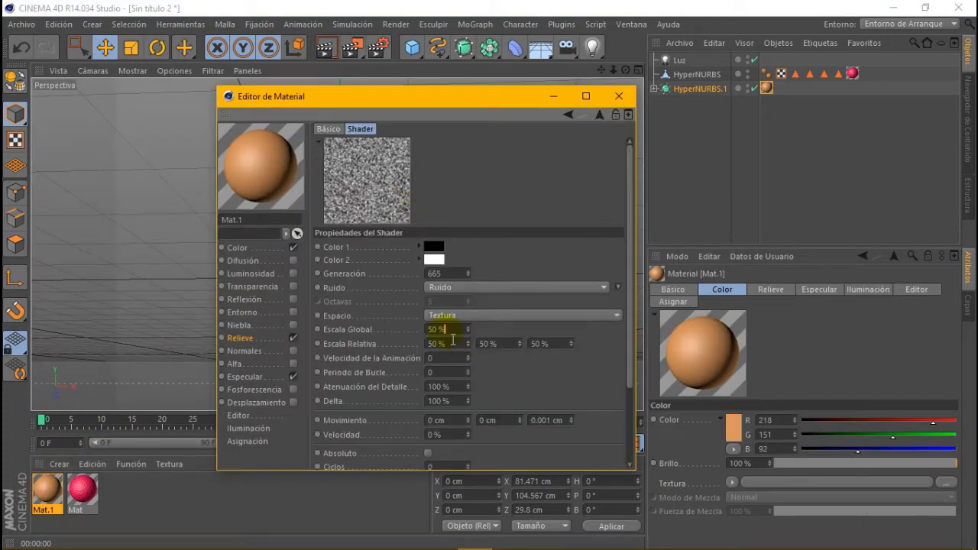
{"action": "left_click", "coordinate": [433, 344]}
{"action": "type", "text": "40"}
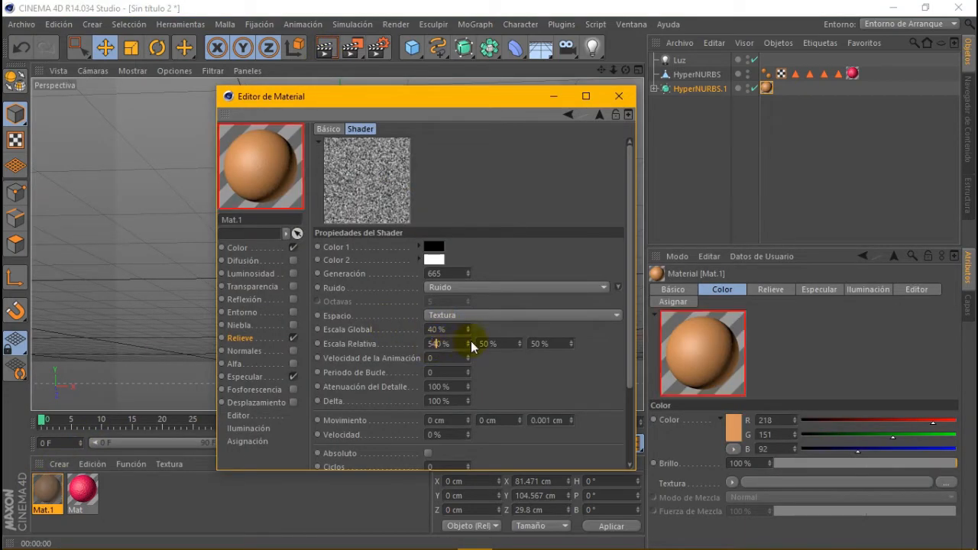
{"action": "double_click", "coordinate": [489, 344]}
{"action": "type", "text": "40"}
{"action": "left_click", "coordinate": [542, 345]}
{"action": "type", "text": "40"}
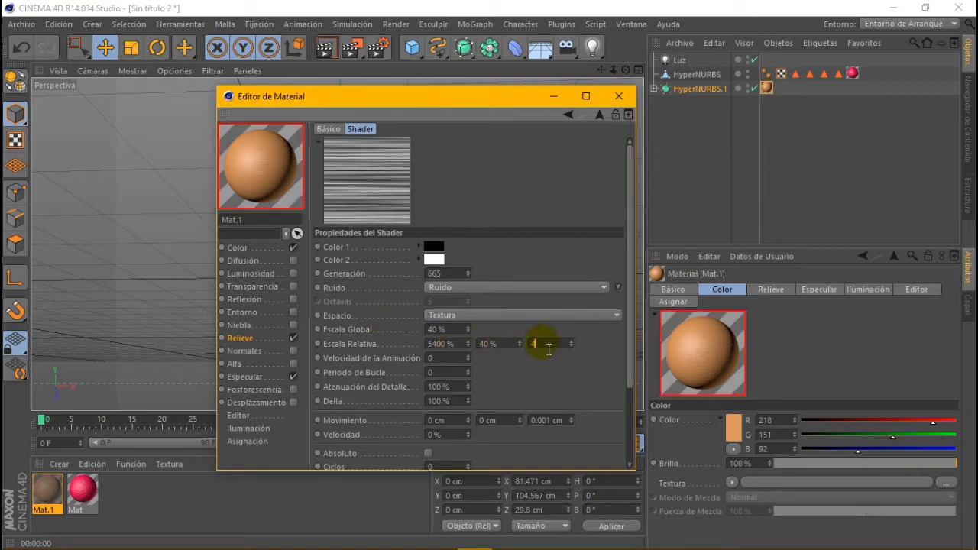
{"action": "left_click", "coordinate": [434, 344]}
{"action": "type", "text": "40"}
{"action": "key", "text": "Return"}
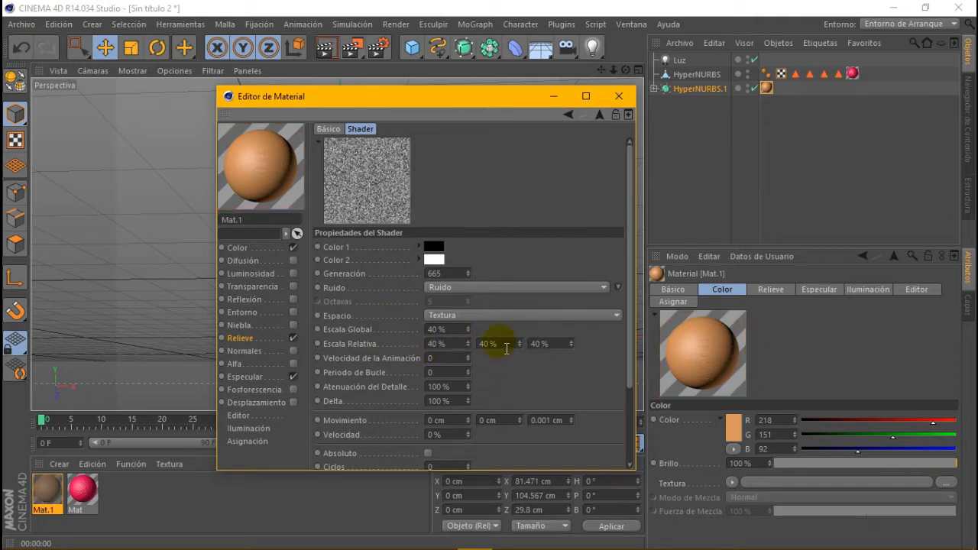
{"action": "left_click", "coordinate": [619, 96]}
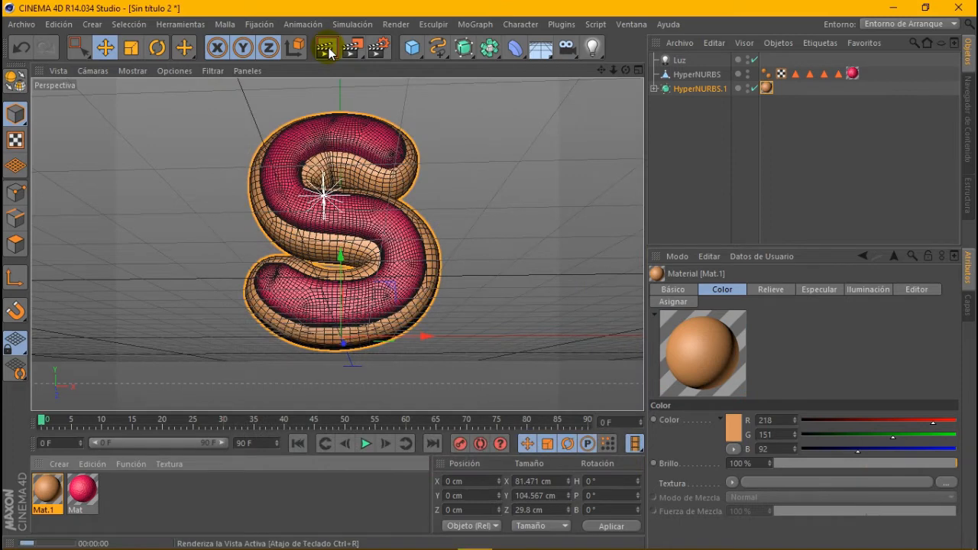
Step: Render the letter from the current view and again from a different, closer angle to check the cookie texture
{"action": "left_click", "coordinate": [327, 50]}
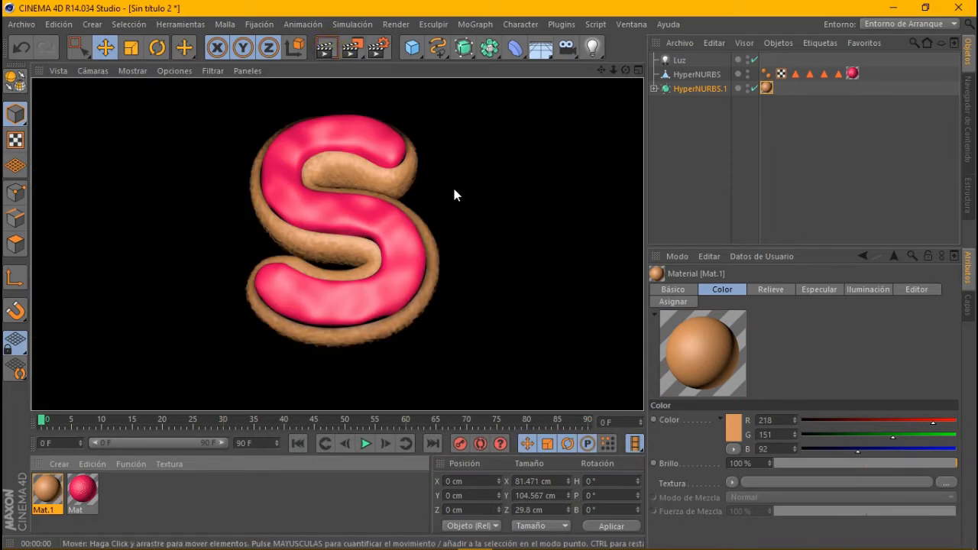
{"action": "left_click_drag", "start_coordinate": [624, 69], "coordinate": [614, 80]}
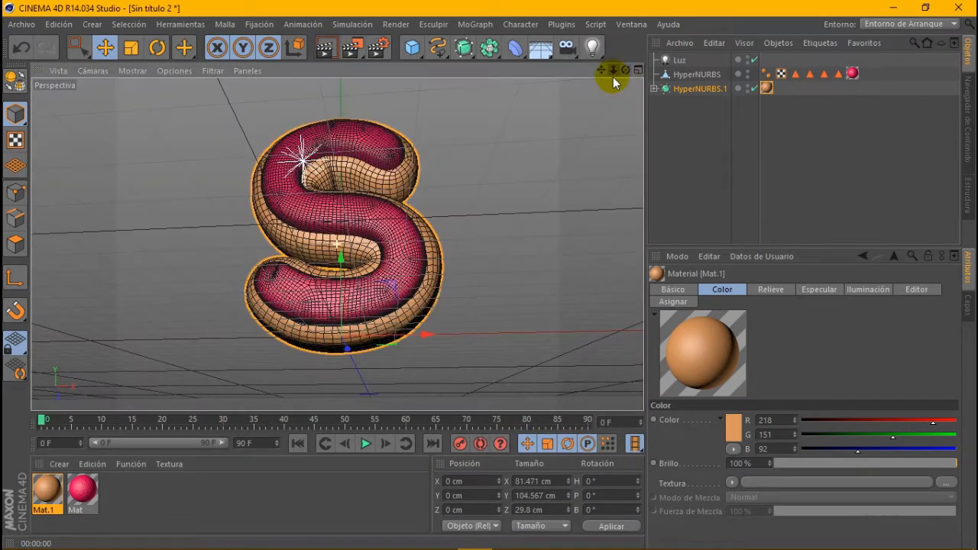
{"action": "scroll", "coordinate": [375, 210], "scroll_direction": "up", "scroll_amount": 2}
{"action": "left_click", "coordinate": [325, 51]}
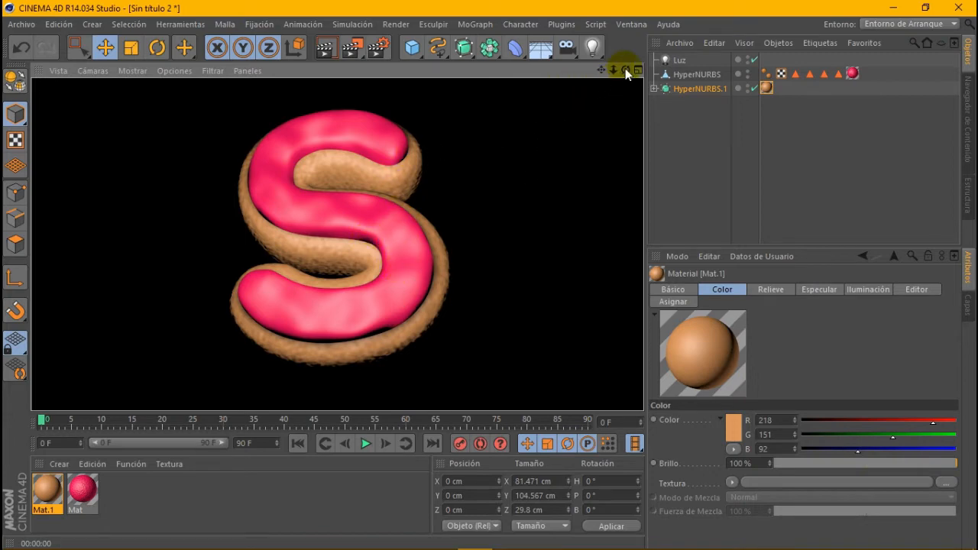
{"action": "left_click_drag", "start_coordinate": [625, 69], "coordinate": [625, 69]}
Step: Add a capsule primitive to the scene and make it editable
{"action": "left_click", "coordinate": [690, 76]}
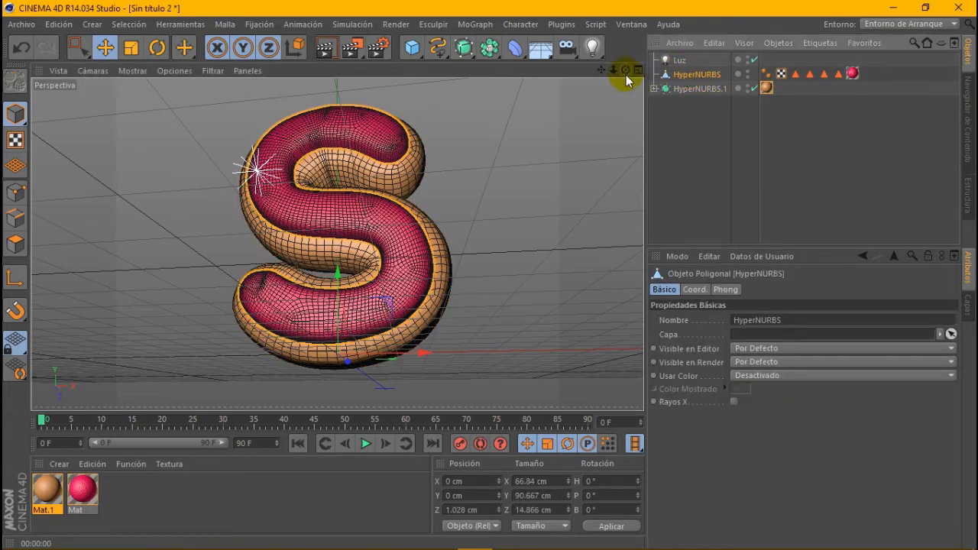
{"action": "left_click", "coordinate": [412, 47]}
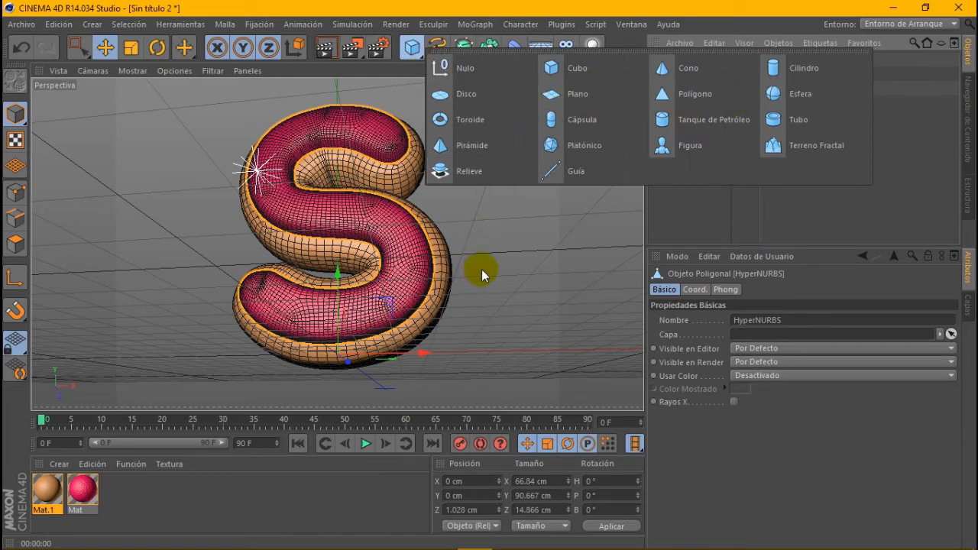
{"action": "left_click", "coordinate": [575, 120]}
{"action": "scroll", "coordinate": [321, 244], "scroll_direction": "down", "scroll_amount": 3}
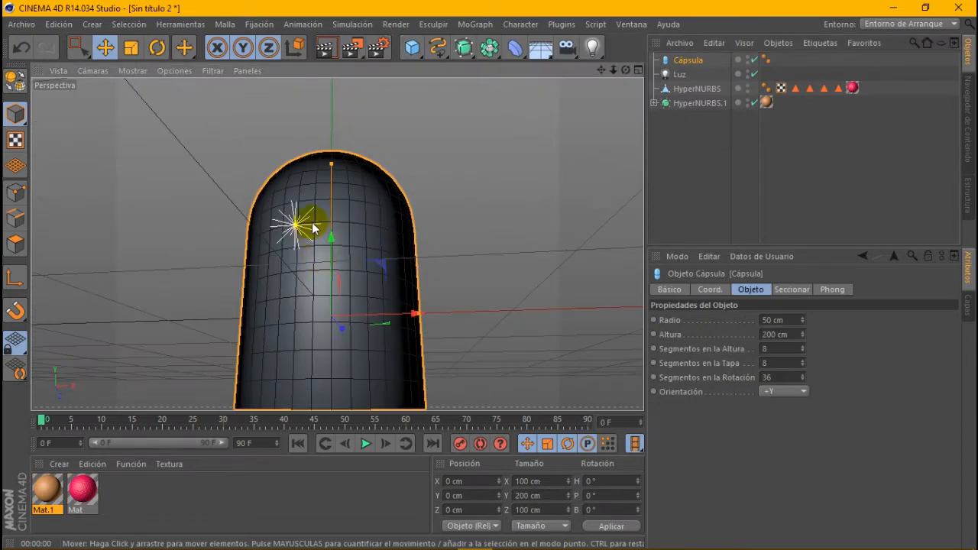
{"action": "left_click", "coordinate": [791, 44]}
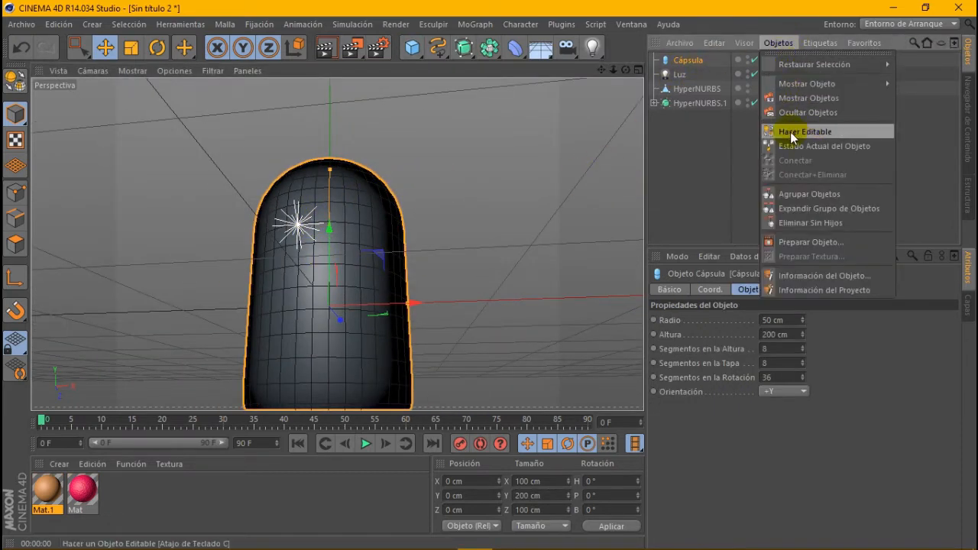
{"action": "left_click", "coordinate": [813, 134]}
Step: Scale the capsule down to about 4.2 × 8.3 × 4.2 cm and move it beside the letter to about X 56 cm
{"action": "left_click", "coordinate": [130, 47]}
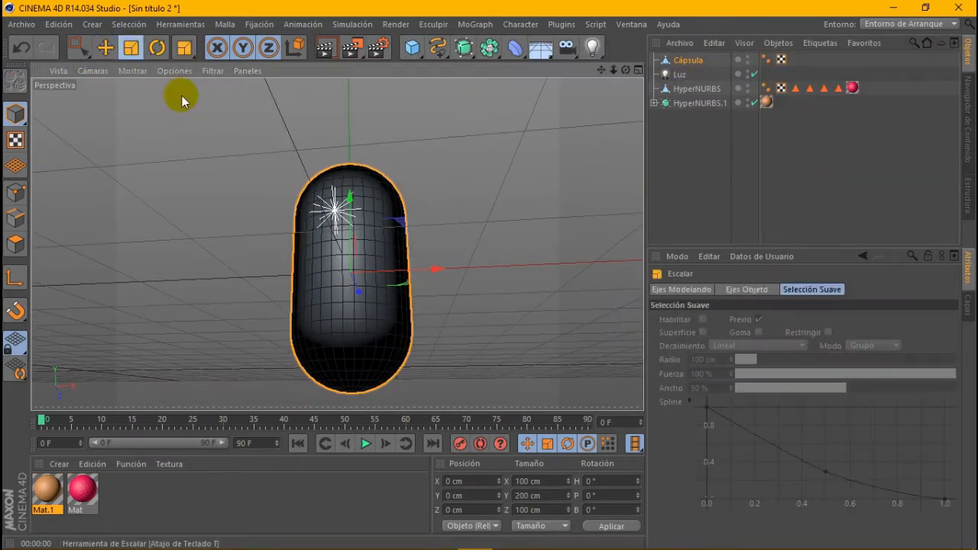
{"action": "left_click_drag", "start_coordinate": [182, 96], "coordinate": [37, 273]}
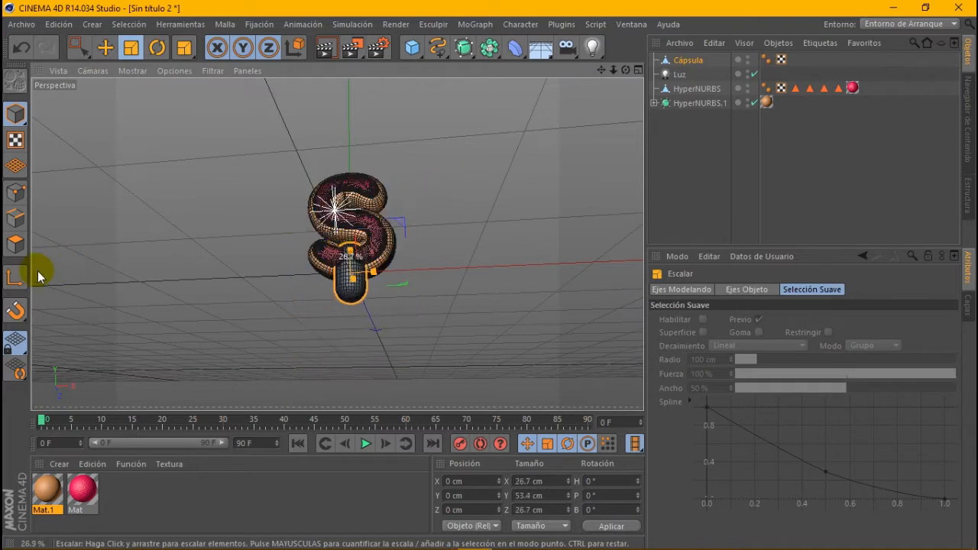
{"action": "left_click", "coordinate": [105, 47]}
{"action": "left_click_drag", "start_coordinate": [431, 269], "coordinate": [478, 284]}
{"action": "scroll", "coordinate": [415, 204], "scroll_direction": "up", "scroll_amount": 2}
{"action": "left_click", "coordinate": [131, 48]}
{"action": "left_click_drag", "start_coordinate": [493, 139], "coordinate": [215, 307]}
{"action": "scroll", "coordinate": [471, 252], "scroll_direction": "up", "scroll_amount": 2}
{"action": "left_click_drag", "start_coordinate": [466, 240], "coordinate": [224, 298]}
Step: Raise the capsule beside the letter to about Y 34.6 cm
{"action": "left_click", "coordinate": [106, 47]}
{"action": "scroll", "coordinate": [375, 244], "scroll_direction": "up", "scroll_amount": 2}
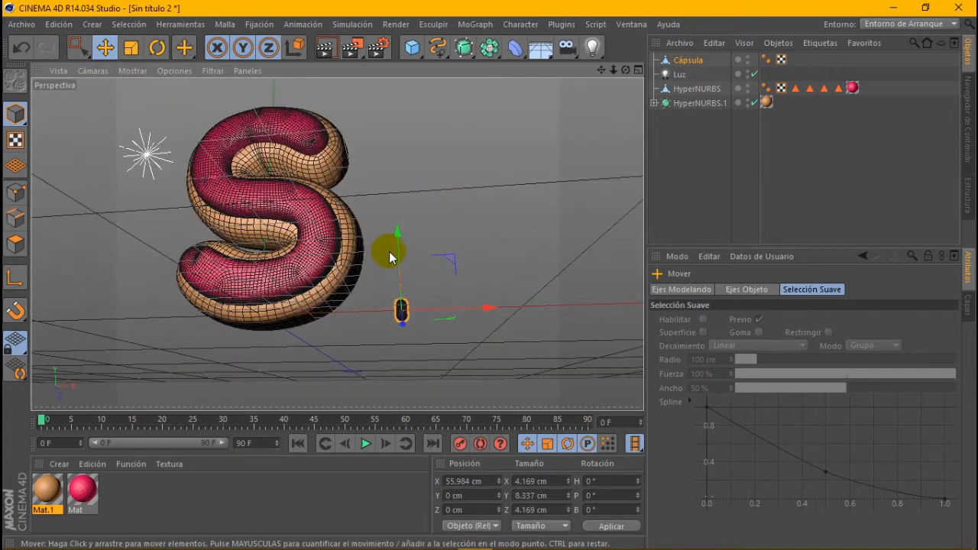
{"action": "left_click_drag", "start_coordinate": [389, 251], "coordinate": [397, 177]}
{"action": "scroll", "coordinate": [332, 184], "scroll_direction": "up", "scroll_amount": 2}
Step: Shrink the capsule to about 1.4 × 2.9 × 1.4 cm and render the view to compare it with the letter
{"action": "left_click", "coordinate": [130, 47]}
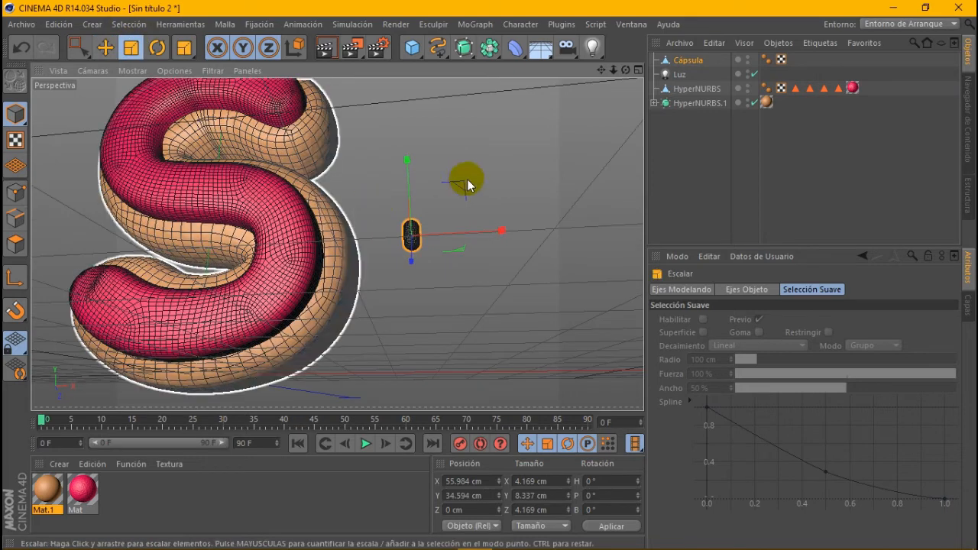
{"action": "left_click_drag", "start_coordinate": [466, 181], "coordinate": [170, 240]}
{"action": "left_click_drag", "start_coordinate": [443, 212], "coordinate": [274, 267]}
{"action": "left_click", "coordinate": [325, 48]}
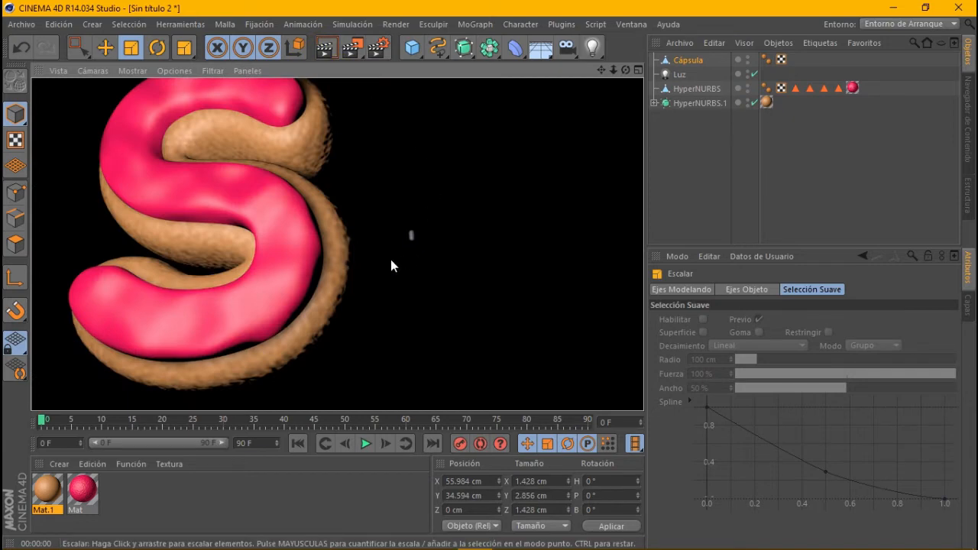
{"action": "left_click", "coordinate": [392, 261]}
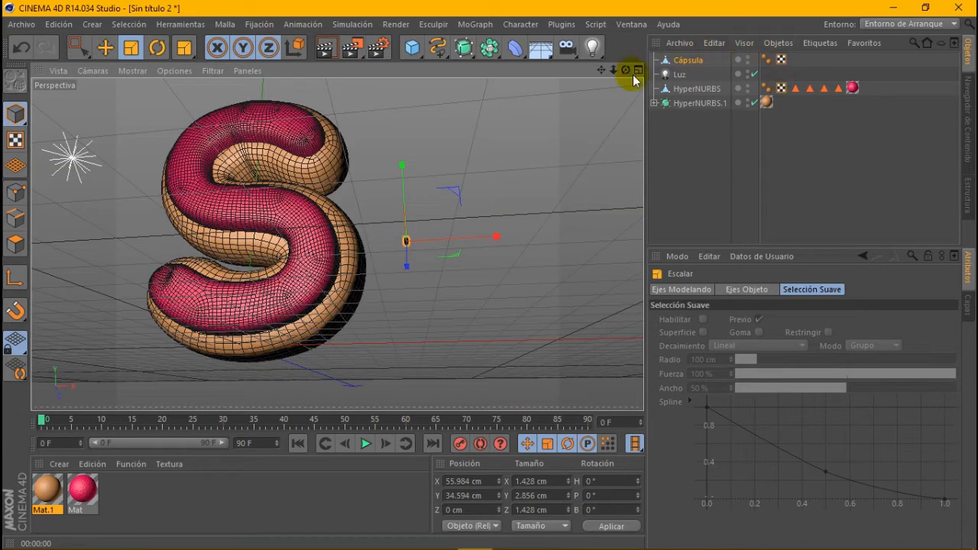
Step: Add a MoGraph Objeto Clonar and make the capsule its child
{"action": "left_click", "coordinate": [473, 25]}
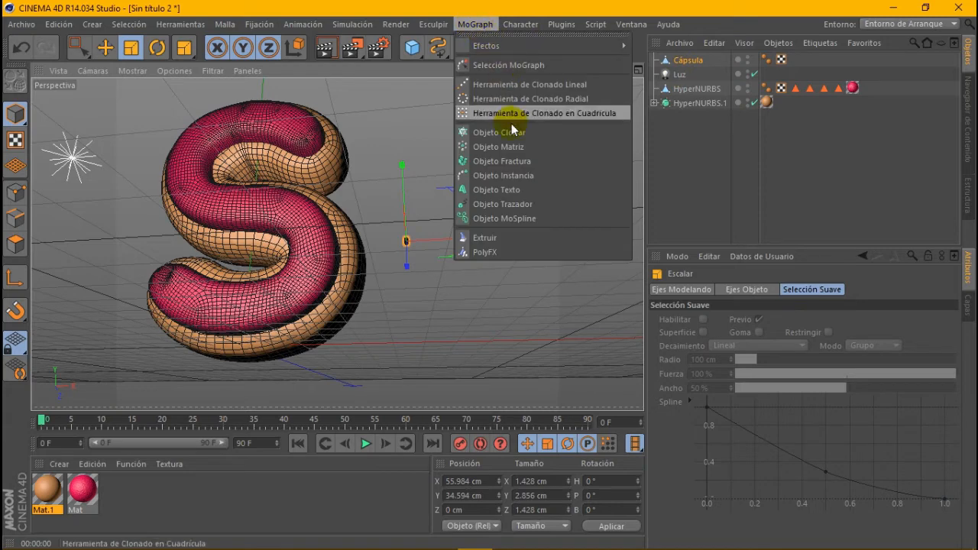
{"action": "left_click", "coordinate": [527, 133]}
{"action": "left_click", "coordinate": [691, 75]}
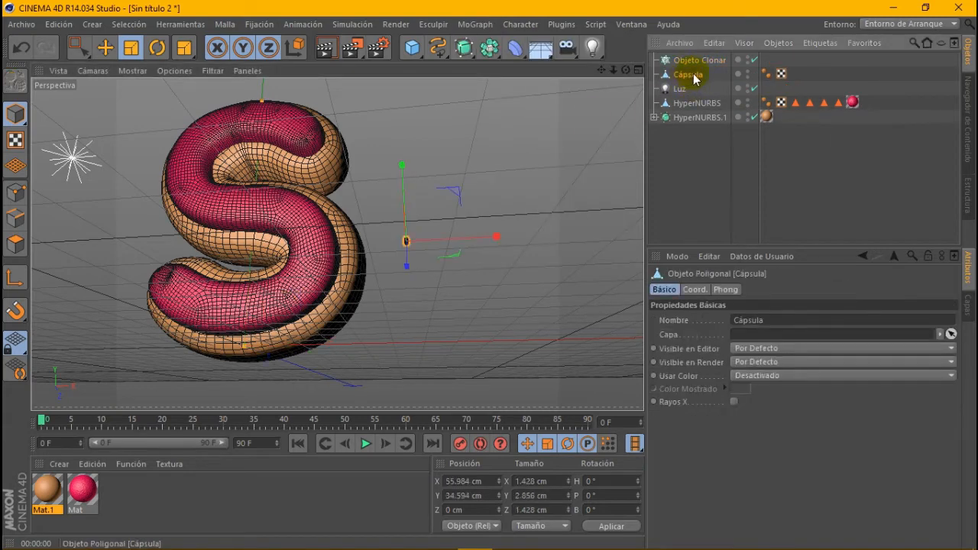
{"action": "left_click_drag", "start_coordinate": [701, 60], "coordinate": [695, 63]}
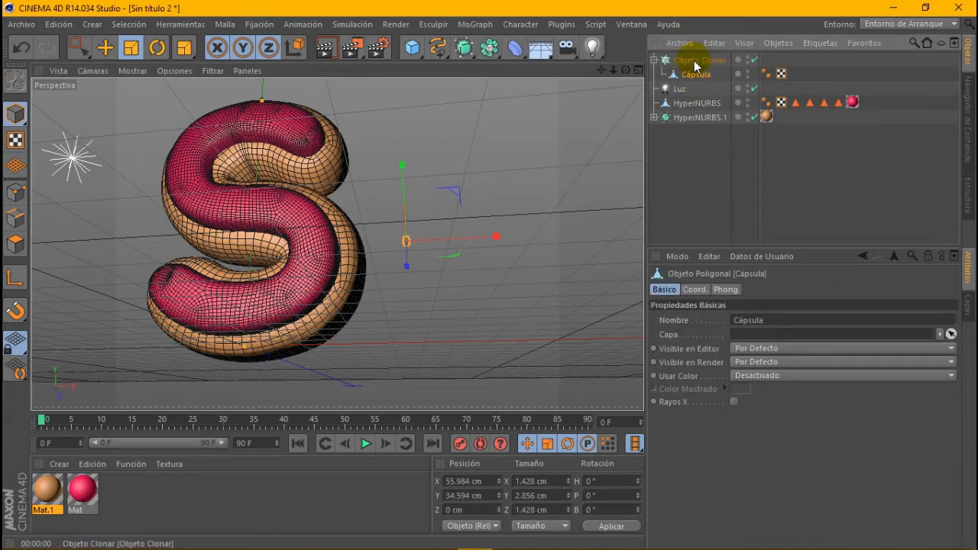
Step: Set the cloner's Modo to Objeto and assign the pink HyperNURBS as its target object
{"action": "left_click", "coordinate": [688, 62]}
{"action": "left_click", "coordinate": [726, 320]}
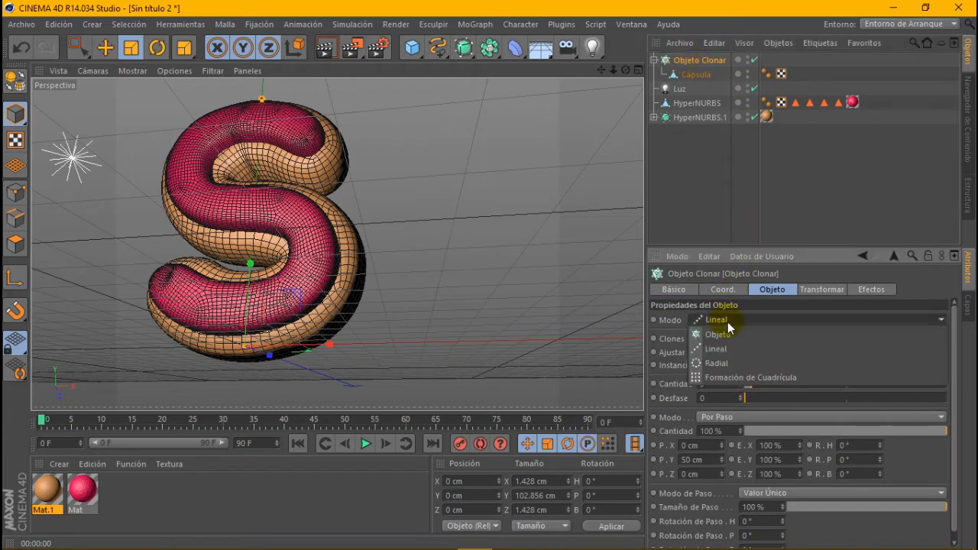
{"action": "left_click", "coordinate": [739, 334]}
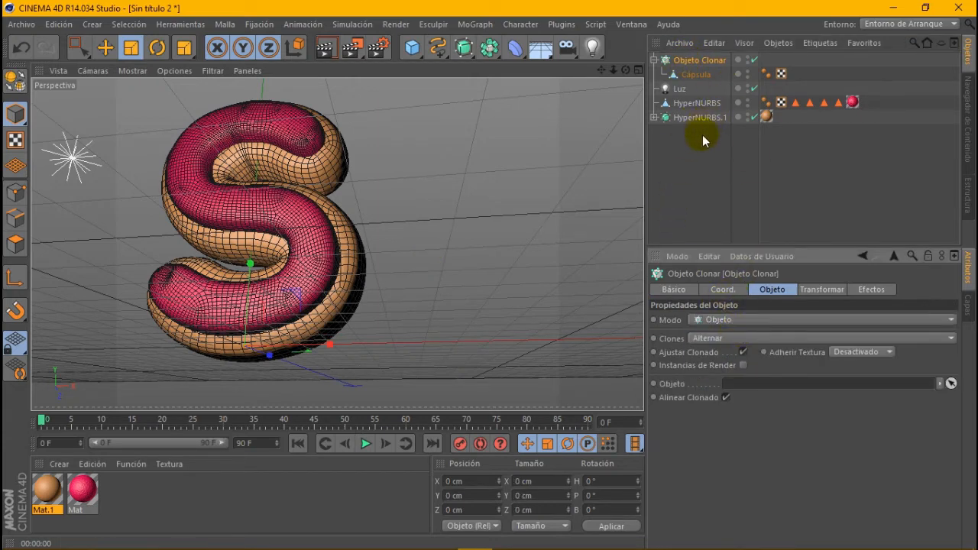
{"action": "left_click_drag", "start_coordinate": [692, 107], "coordinate": [780, 392]}
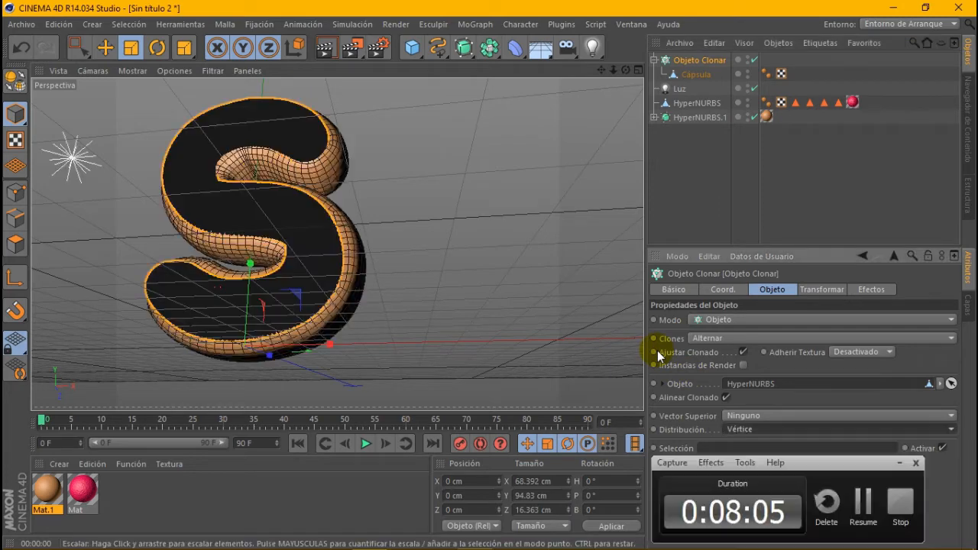
Step: Set the cloner's Distribución to Superficie so the capsules are placed over the frosting surface
{"action": "left_click", "coordinate": [779, 416]}
{"action": "left_click", "coordinate": [779, 416]}
{"action": "left_click", "coordinate": [762, 430]}
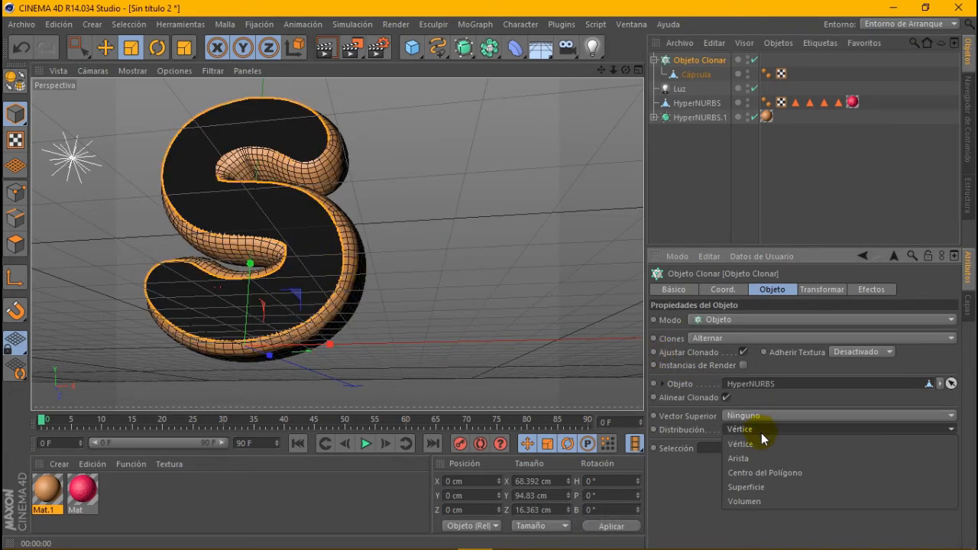
{"action": "left_click", "coordinate": [783, 488]}
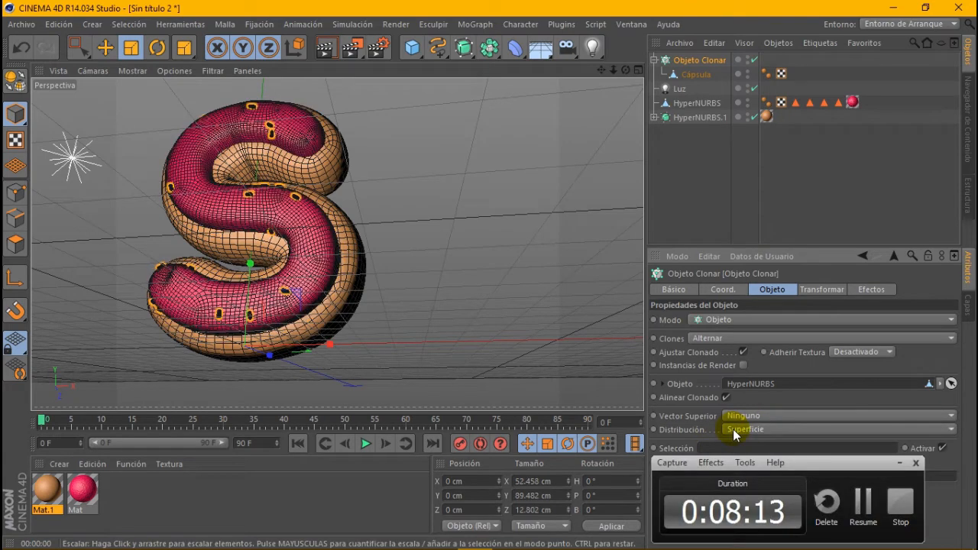
Step: Set the cloner's Cantidad to 200 and render the view of the letter
{"action": "left_click_drag", "start_coordinate": [602, 70], "coordinate": [624, 73]}
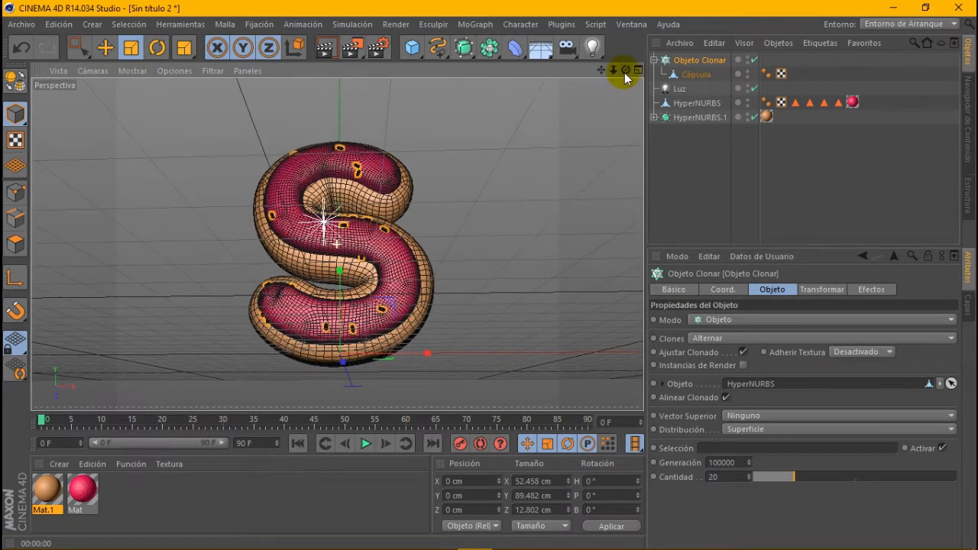
{"action": "left_click_drag", "start_coordinate": [863, 475], "coordinate": [975, 480]}
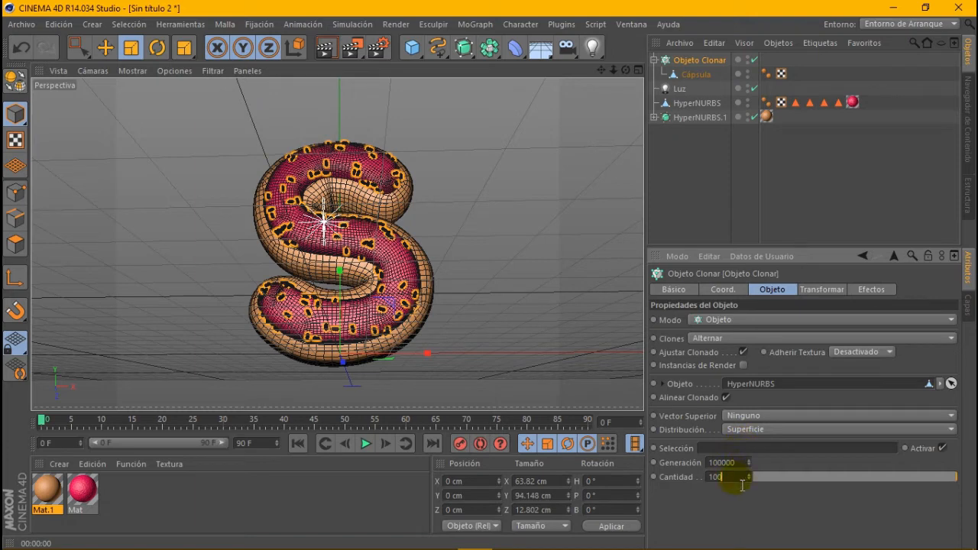
{"action": "type", "text": "00"}
{"action": "key", "text": "Return"}
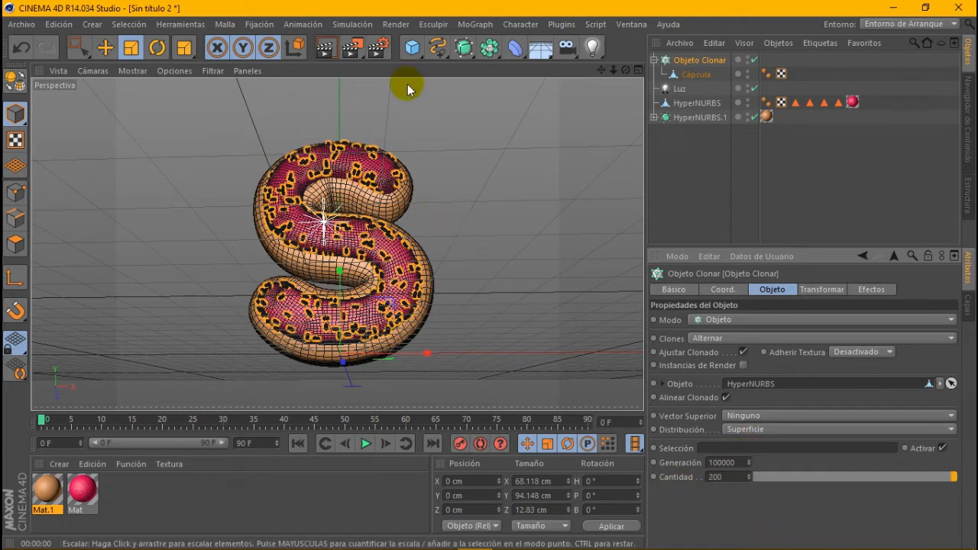
{"action": "left_click", "coordinate": [325, 49]}
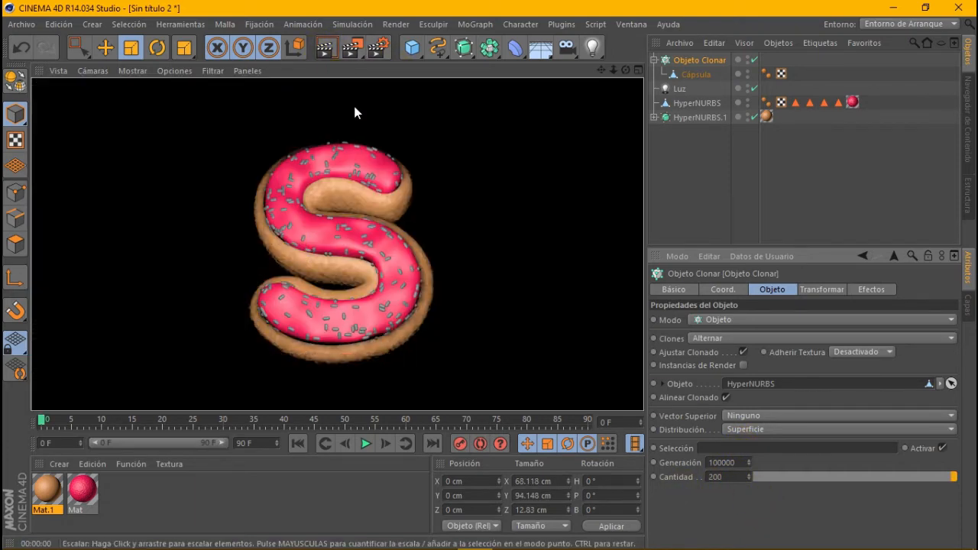
Step: Create a new material and set its color to bright blue, RGB 0, 195, 255
{"action": "left_click", "coordinate": [60, 464]}
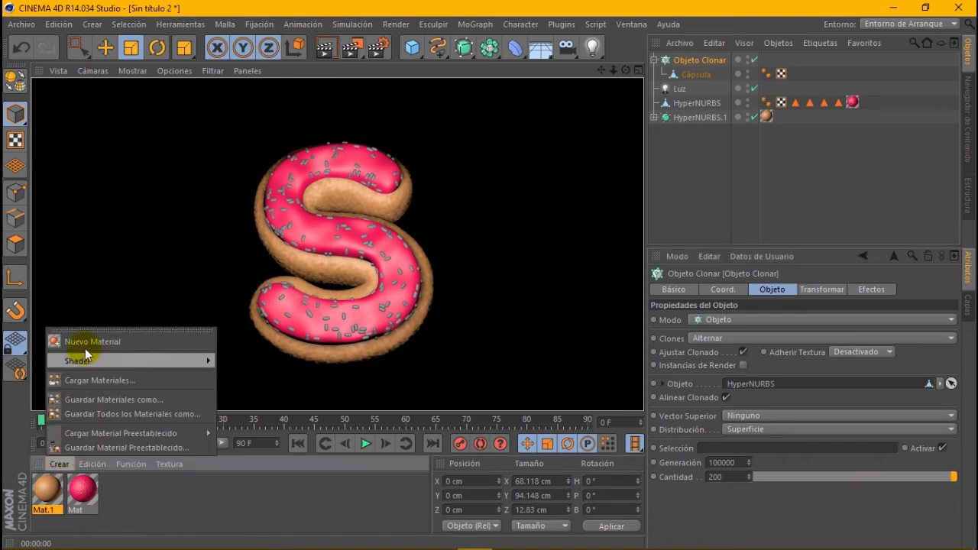
{"action": "left_click", "coordinate": [87, 339]}
{"action": "double_click", "coordinate": [45, 493]}
{"action": "left_click", "coordinate": [249, 249]}
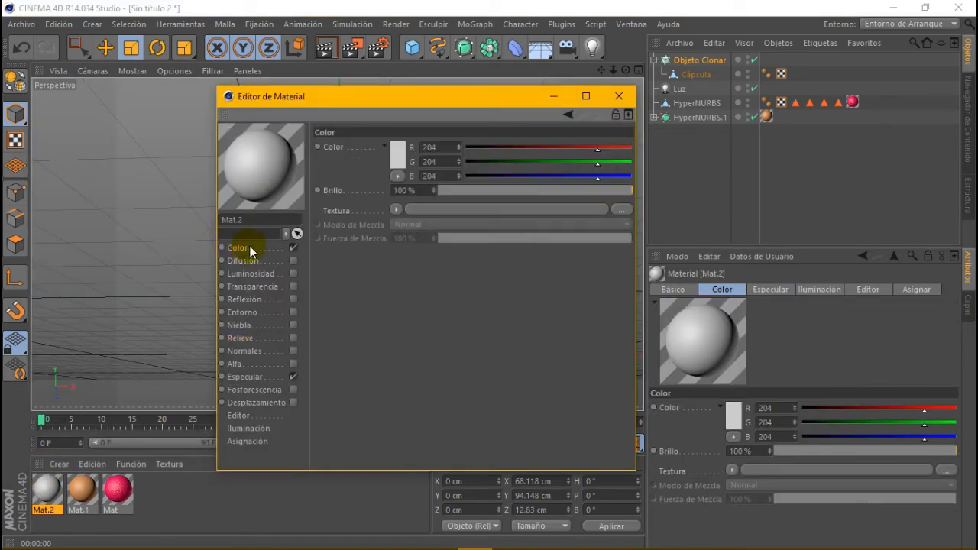
{"action": "left_click", "coordinate": [399, 163]}
{"action": "left_click_drag", "start_coordinate": [416, 98], "coordinate": [437, 94]}
{"action": "left_click", "coordinate": [405, 130]}
{"action": "left_click", "coordinate": [371, 220]}
{"action": "left_click", "coordinate": [618, 96]}
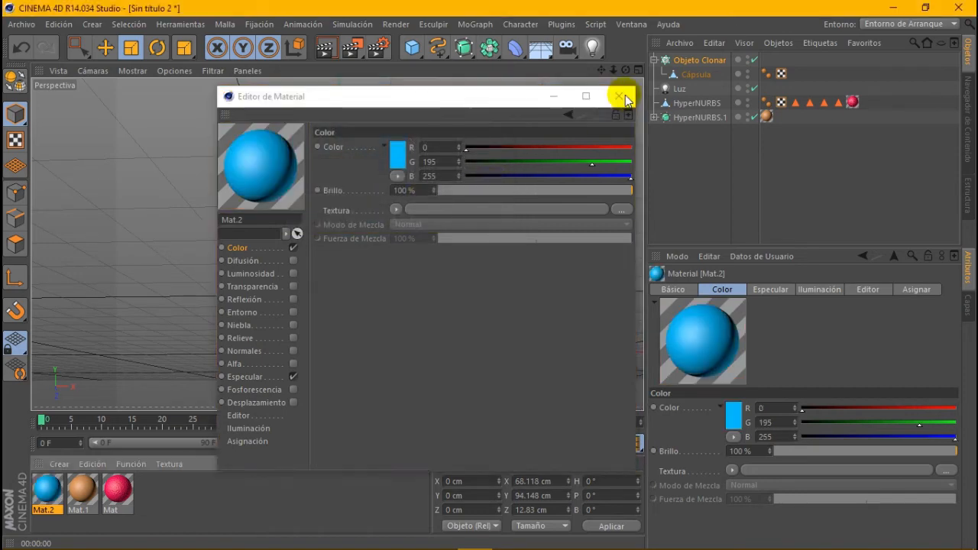
Step: Apply the blue material to the capsule inside the cloner and render the view
{"action": "left_click_drag", "start_coordinate": [666, 82], "coordinate": [674, 76]}
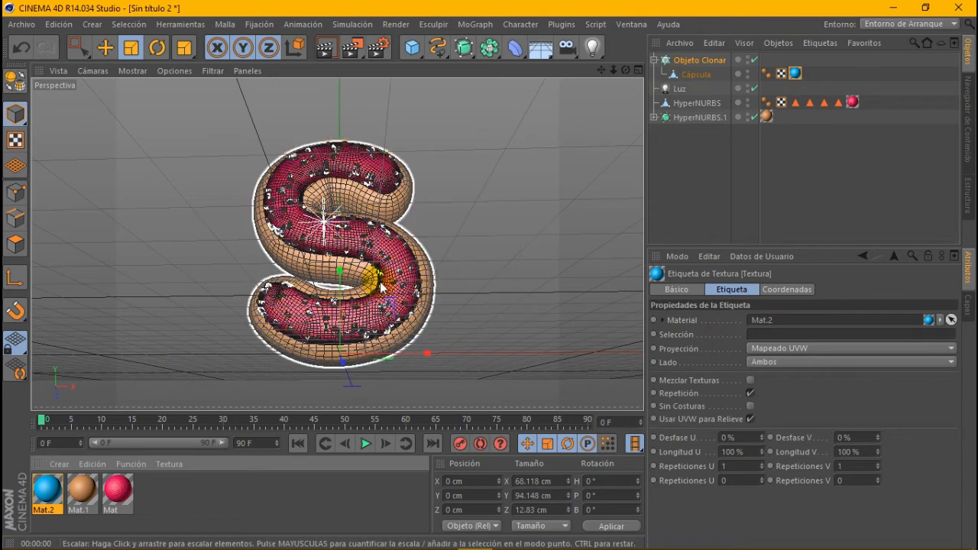
{"action": "scroll", "coordinate": [374, 282], "scroll_direction": "up", "scroll_amount": 1}
{"action": "left_click", "coordinate": [326, 49]}
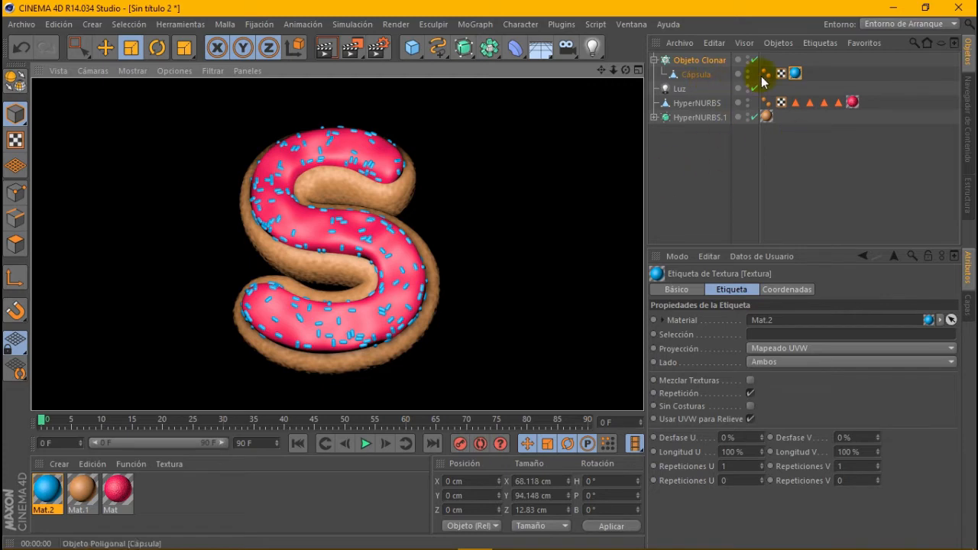
Step: Set the cloner's Cantidad to 150
{"action": "left_click", "coordinate": [700, 60]}
{"action": "double_click", "coordinate": [733, 477]}
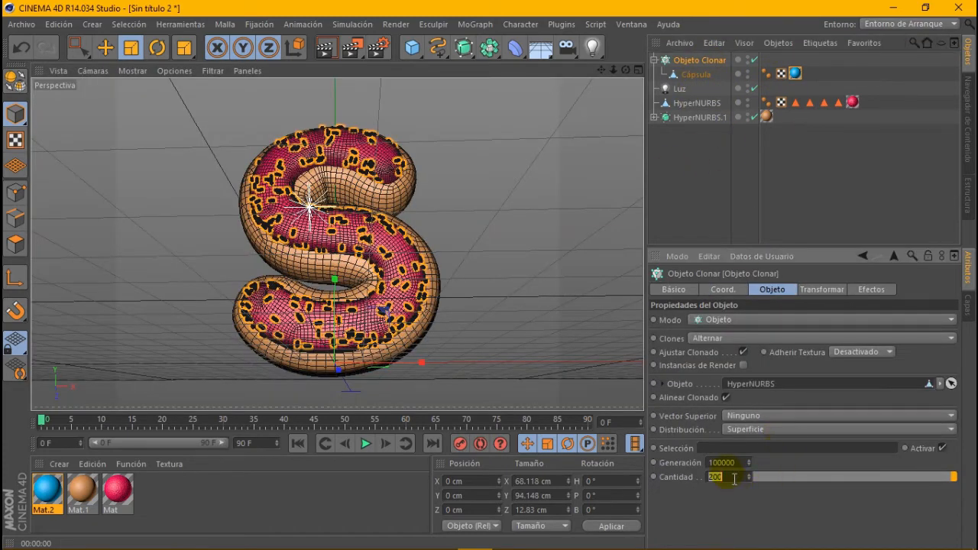
{"action": "key", "text": "Return"}
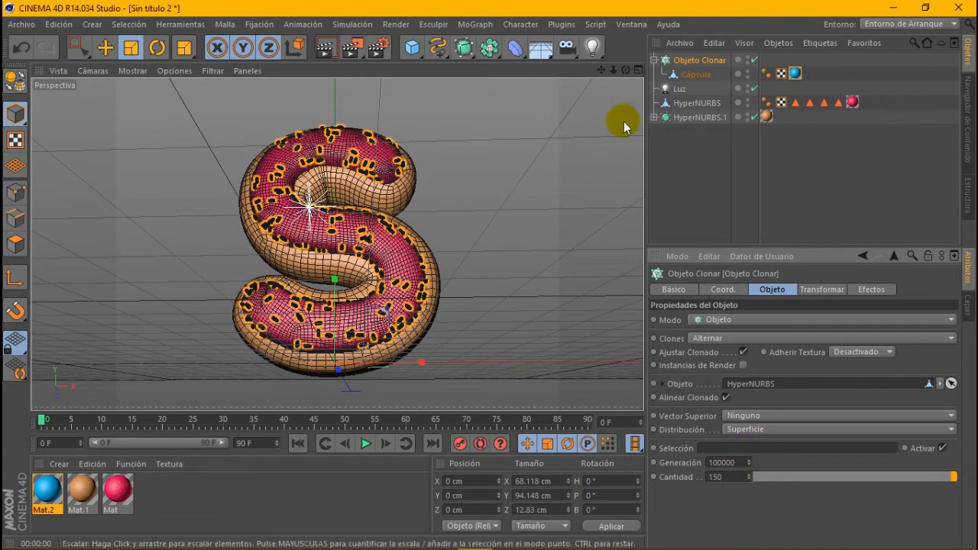
Step: Copy and paste the blue capsule and place the duplicate inside the cloner below the original
{"action": "left_click", "coordinate": [796, 73]}
{"action": "left_click", "coordinate": [697, 74]}
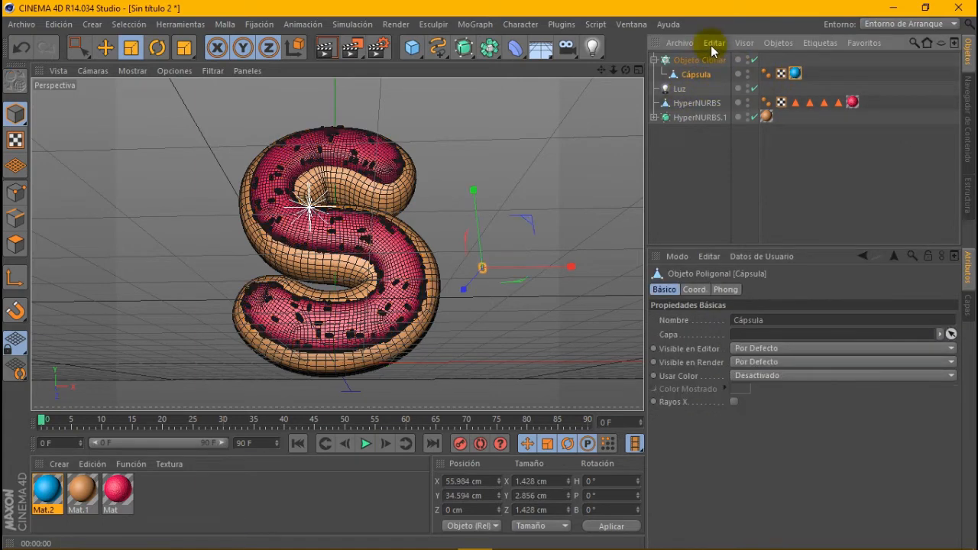
{"action": "left_click", "coordinate": [715, 43]}
{"action": "left_click", "coordinate": [763, 157]}
{"action": "left_click", "coordinate": [715, 43]}
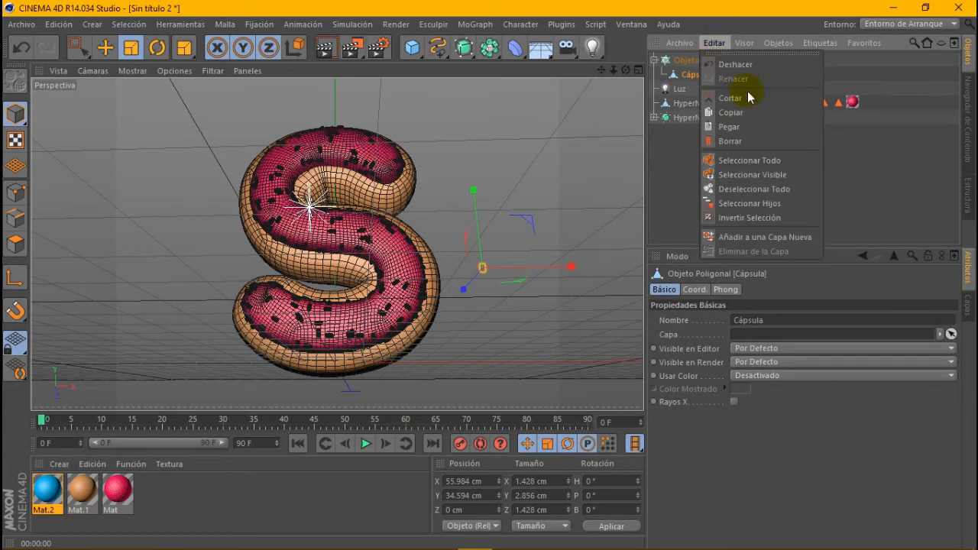
{"action": "left_click", "coordinate": [745, 125]}
{"action": "left_click_drag", "start_coordinate": [713, 75], "coordinate": [702, 95]}
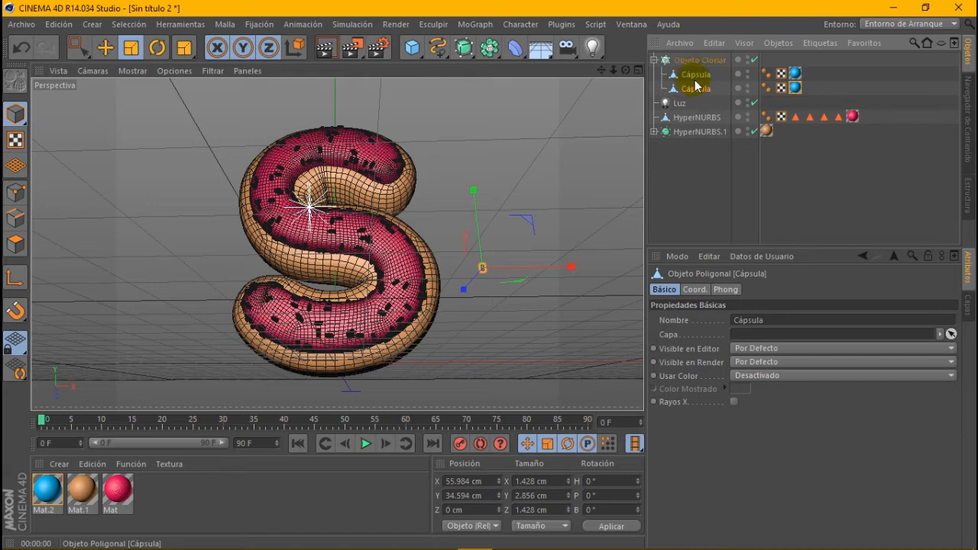
Step: Duplicate the blue material and set the copy's color to yellow, RGB 255, 195, 0
{"action": "left_click_drag", "start_coordinate": [56, 487], "coordinate": [74, 494], "text": "ctrl"}
{"action": "double_click", "coordinate": [79, 491]}
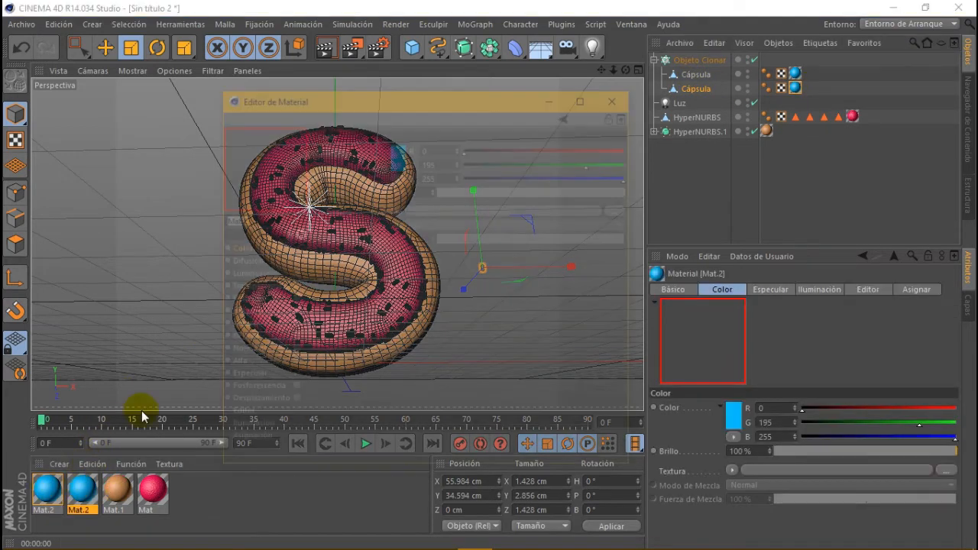
{"action": "left_click", "coordinate": [397, 157]}
{"action": "left_click_drag", "start_coordinate": [435, 97], "coordinate": [372, 100]}
{"action": "left_click", "coordinate": [367, 220]}
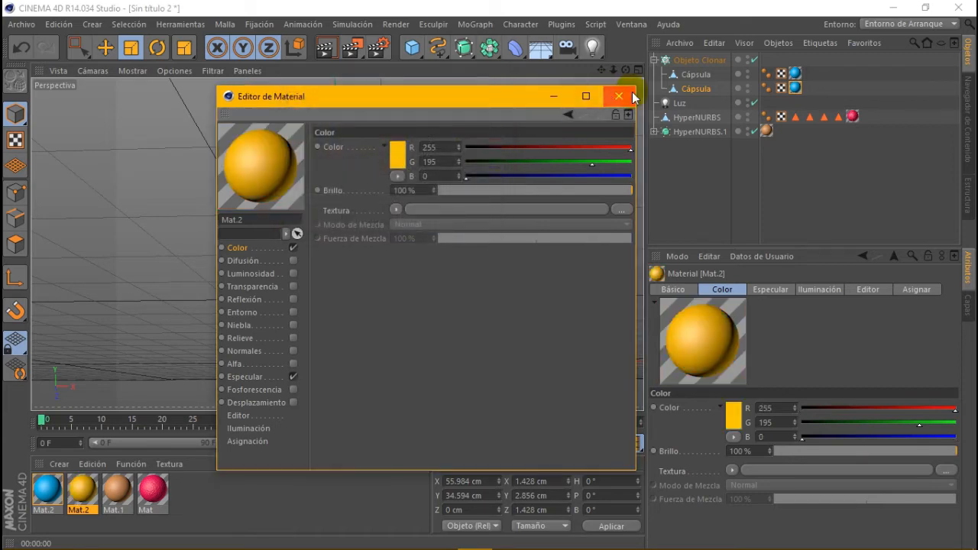
{"action": "left_click", "coordinate": [630, 95]}
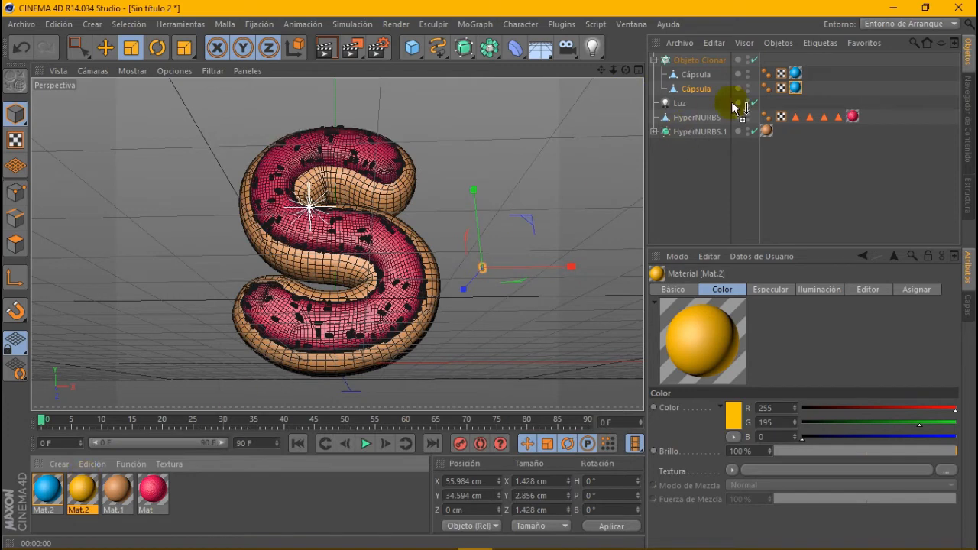
Step: Replace the second capsule's material with the yellow one and render the view
{"action": "left_click_drag", "start_coordinate": [734, 107], "coordinate": [794, 87]}
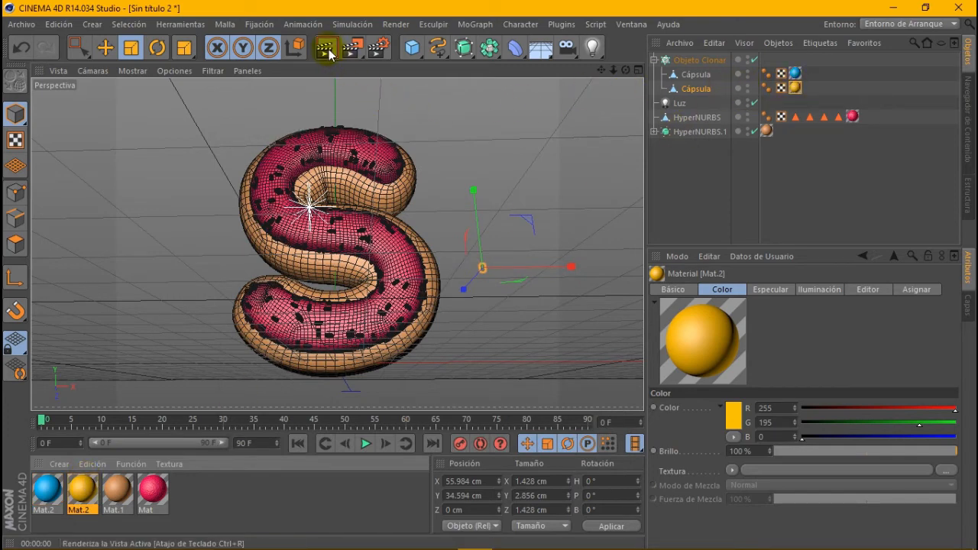
{"action": "left_click", "coordinate": [326, 50]}
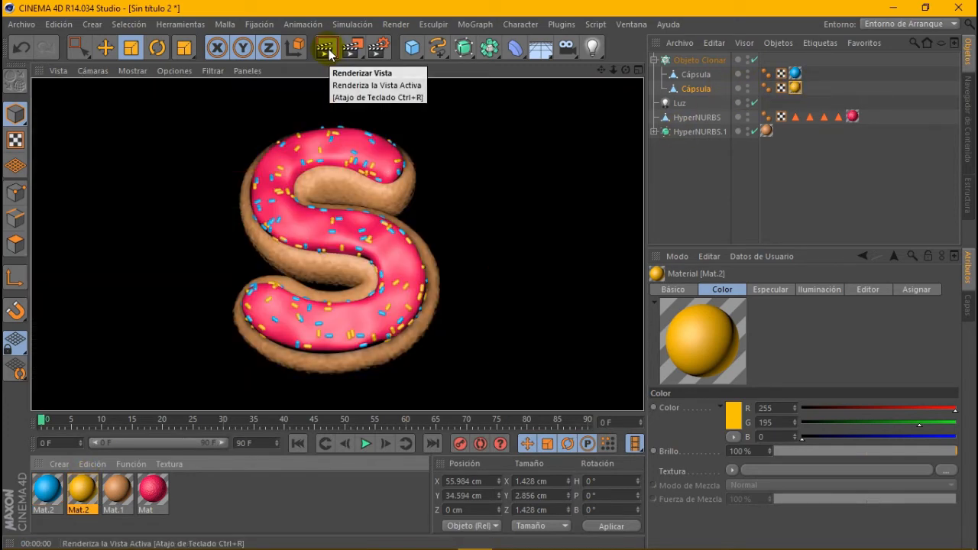
Step: Switch the viewport display to shading without wireframe lines and render the view again
{"action": "left_click", "coordinate": [132, 74]}
{"action": "left_click", "coordinate": [150, 88]}
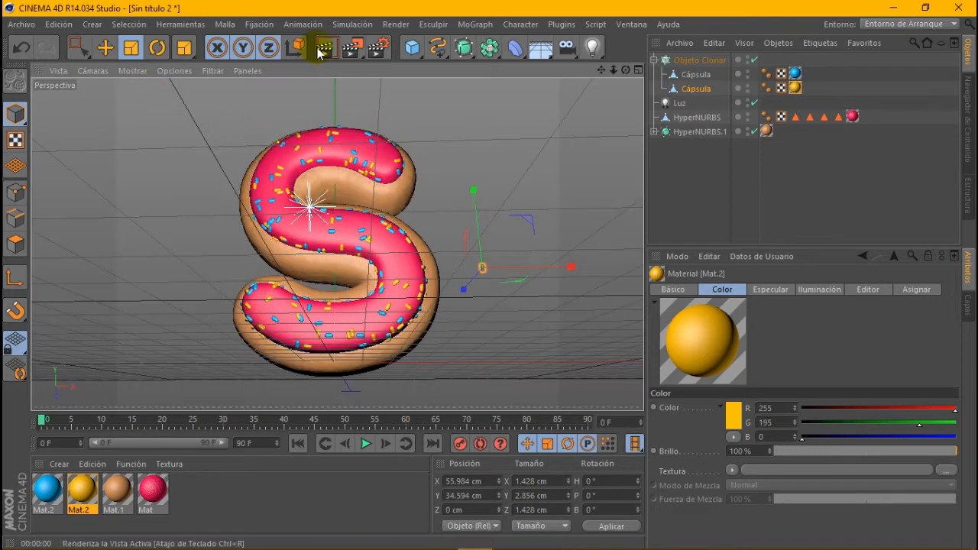
{"action": "left_click", "coordinate": [325, 50]}
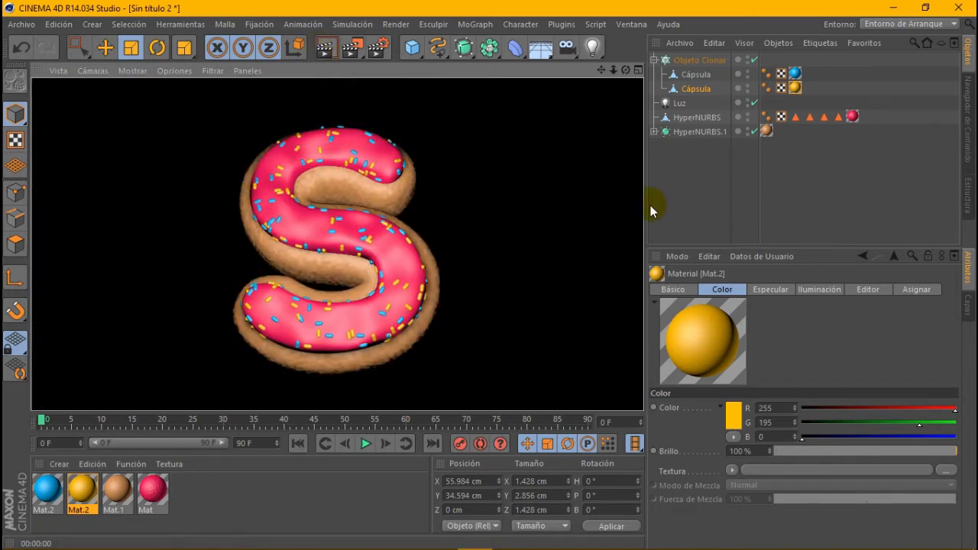
Step: Paste another capsule copy and place it inside the cloner as the third child
{"action": "left_click", "coordinate": [706, 95]}
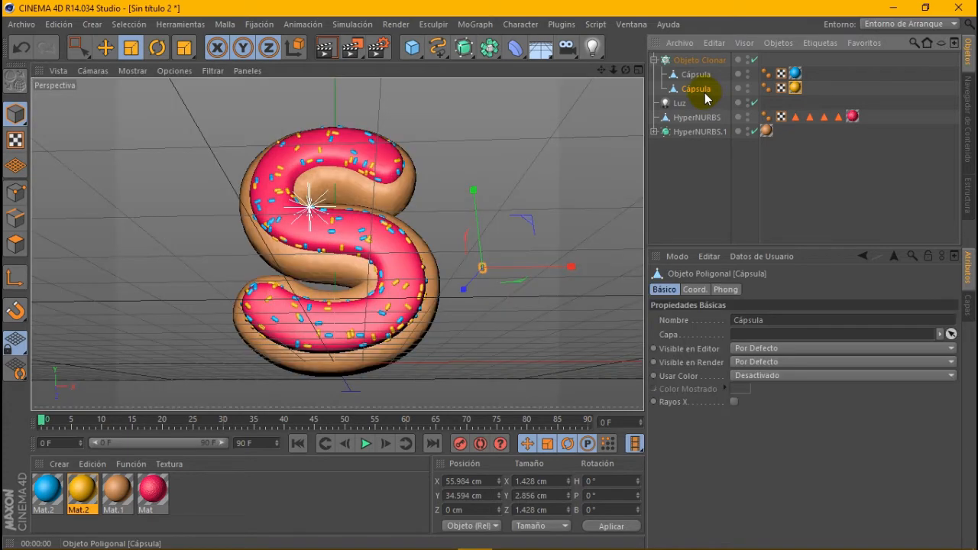
{"action": "left_click", "coordinate": [714, 43]}
{"action": "left_click", "coordinate": [747, 130]}
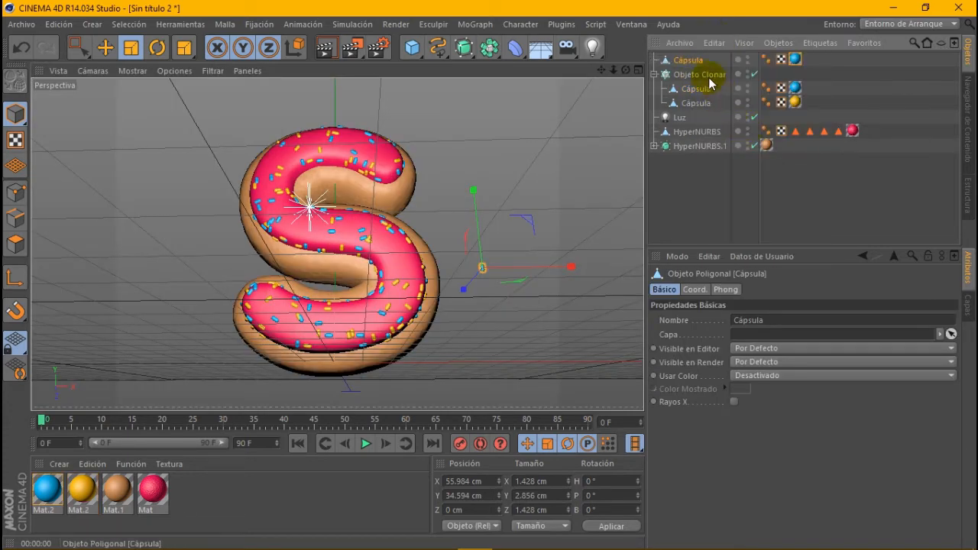
{"action": "left_click_drag", "start_coordinate": [696, 61], "coordinate": [699, 110]}
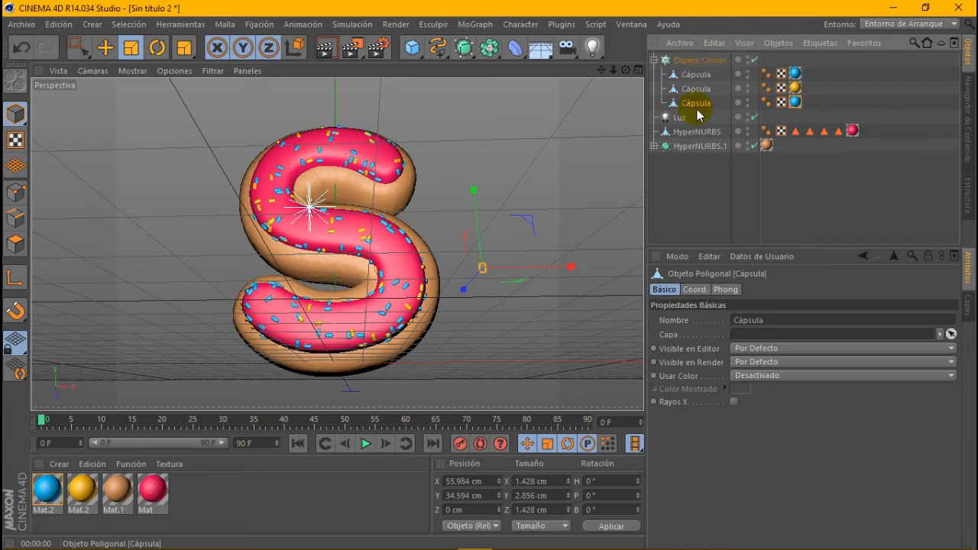
Step: Duplicate the yellow material and set the copy's color to white, RGB 255, 255, 255
{"action": "left_click", "coordinate": [84, 493]}
{"action": "left_click_drag", "start_coordinate": [90, 490], "coordinate": [121, 491], "text": "ctrl"}
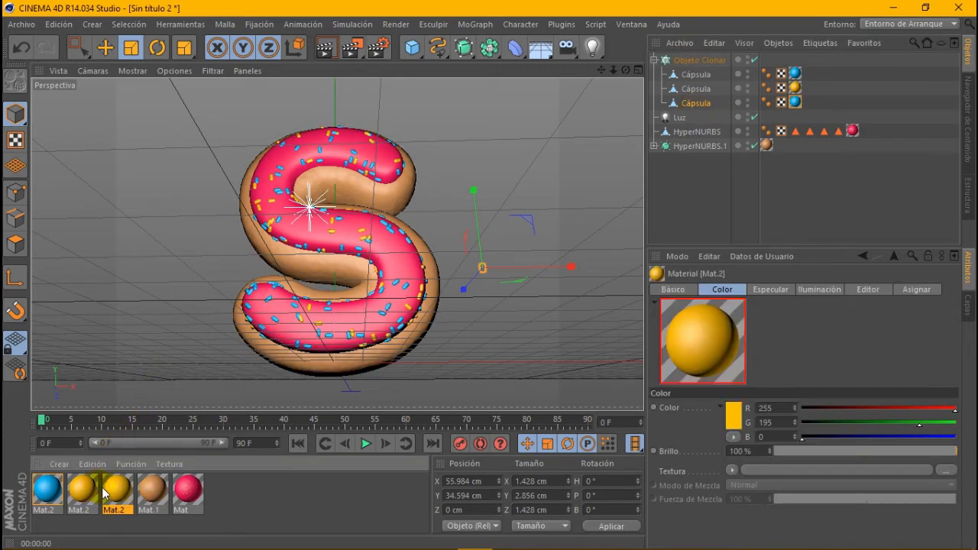
{"action": "double_click", "coordinate": [122, 490]}
{"action": "left_click", "coordinate": [396, 150]}
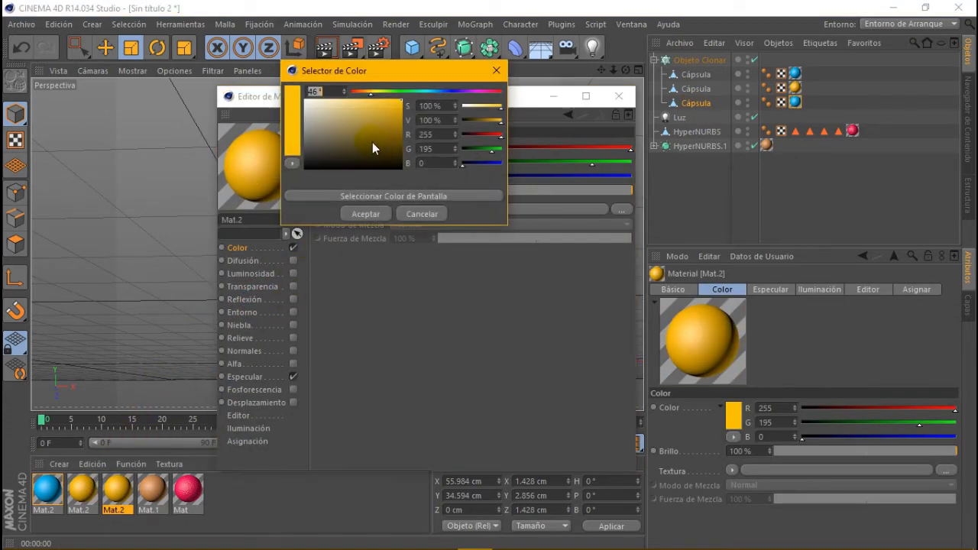
{"action": "left_click_drag", "start_coordinate": [373, 142], "coordinate": [233, 86]}
{"action": "left_click", "coordinate": [367, 214]}
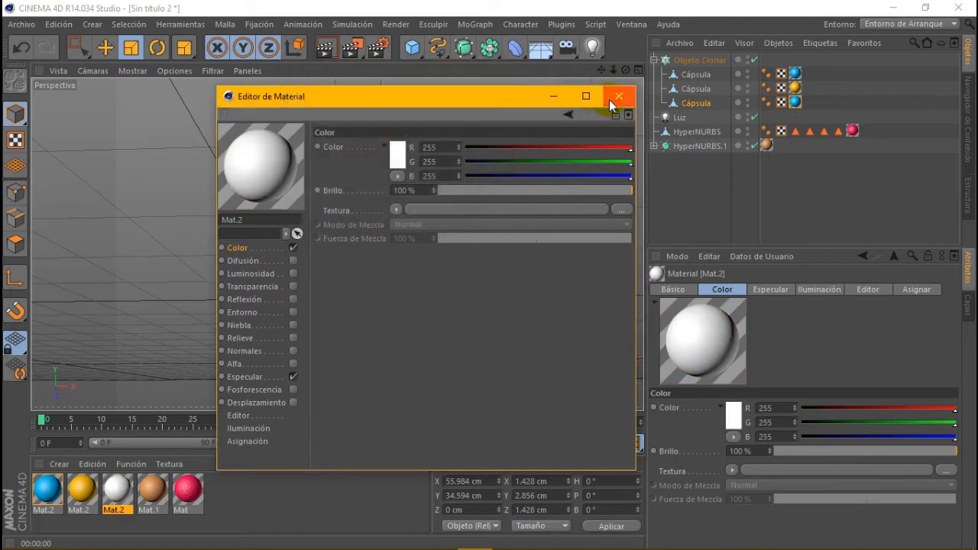
{"action": "left_click", "coordinate": [619, 96]}
Step: Replace the third capsule's material with the white one and render the view
{"action": "left_click_drag", "start_coordinate": [115, 491], "coordinate": [711, 109]}
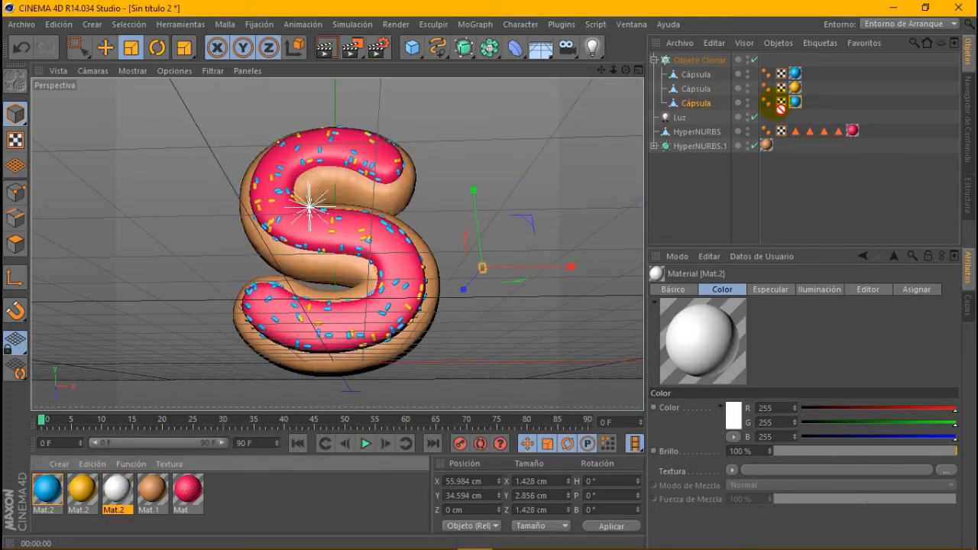
{"action": "left_click_drag", "start_coordinate": [780, 107], "coordinate": [795, 101]}
{"action": "left_click", "coordinate": [334, 47]}
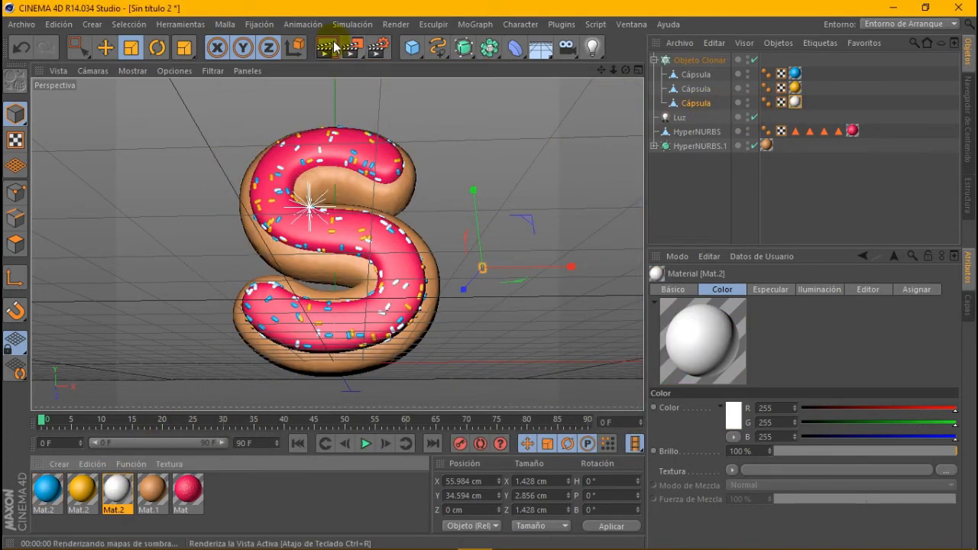
{"action": "left_click", "coordinate": [364, 238]}
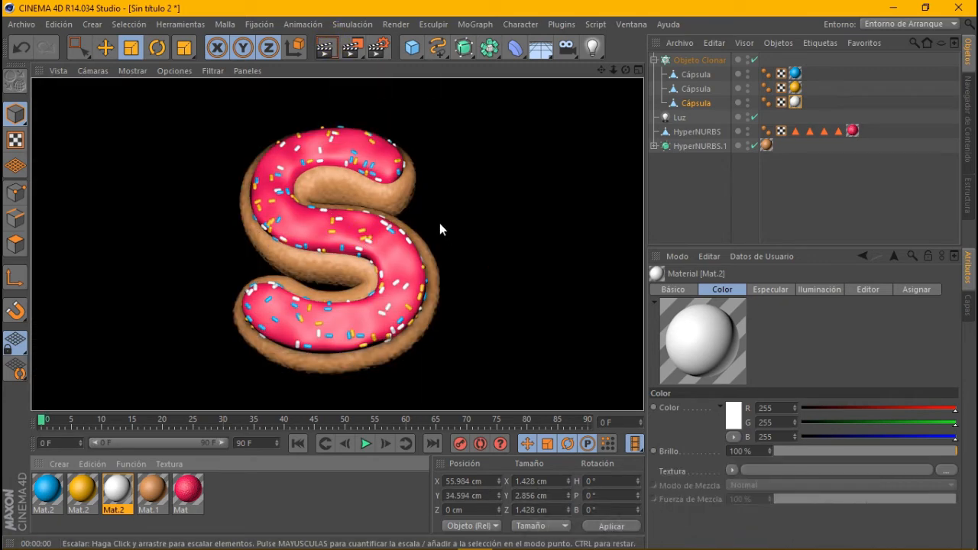
Step: Review the Relieve bump settings of the pink frosting material
{"action": "double_click", "coordinate": [187, 489]}
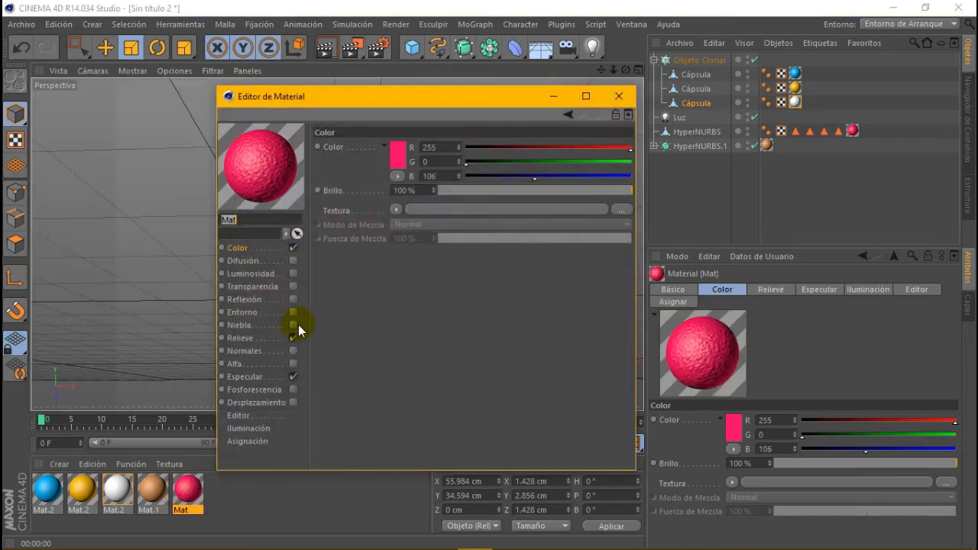
{"action": "left_click", "coordinate": [256, 341]}
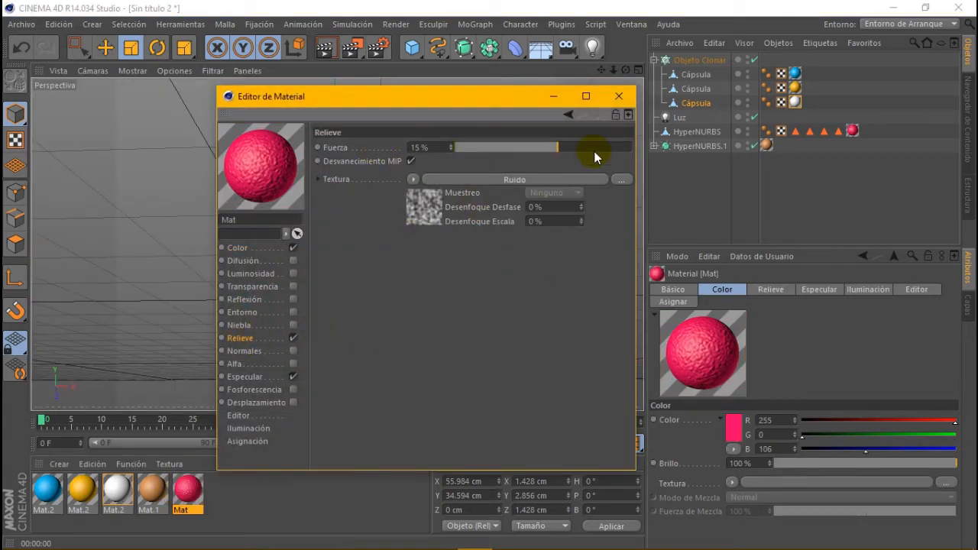
{"action": "left_click", "coordinate": [619, 97]}
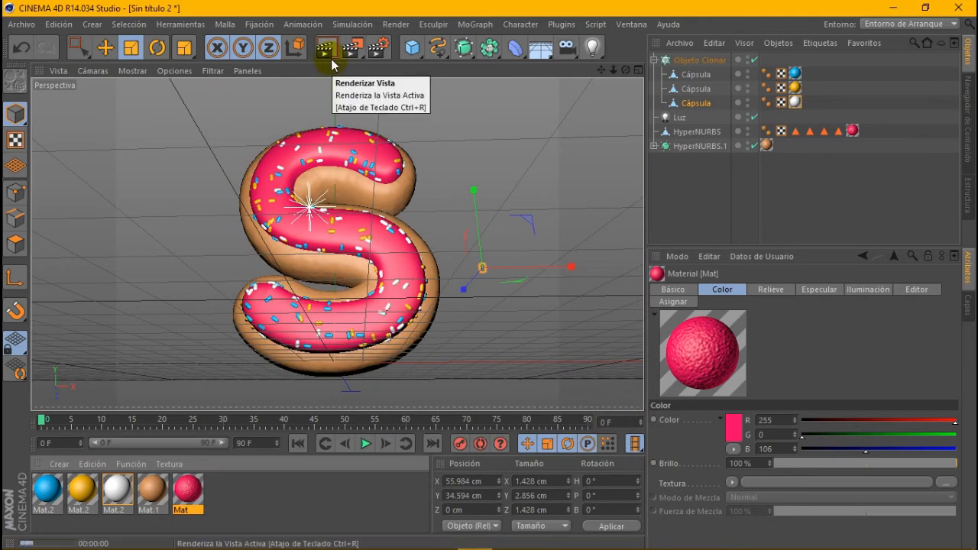
Step: Render the view of the S with its three sprinkle colors
{"action": "left_click", "coordinate": [330, 57]}
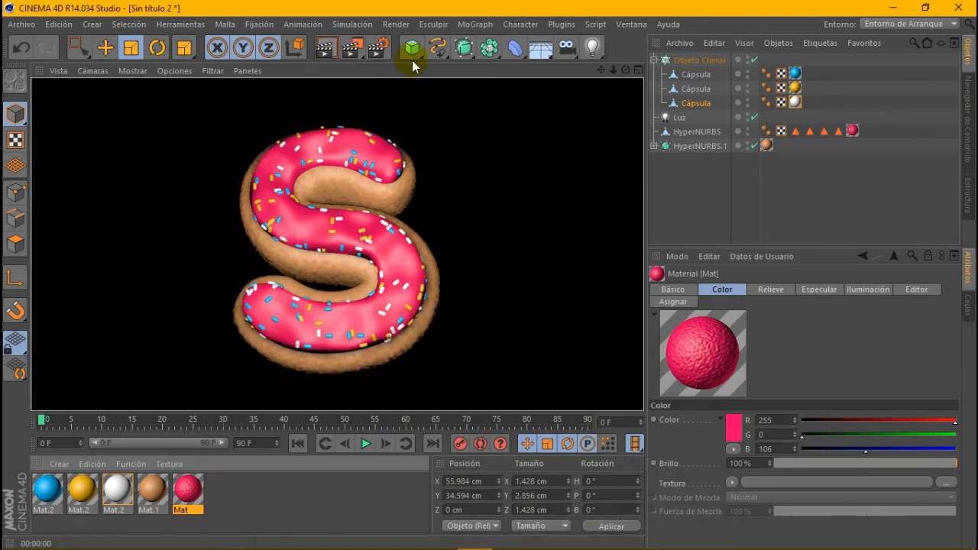
{"action": "mouse_move", "coordinate": [625, 70]}
{"action": "left_mouse_down"}
{"action": "mouse_move", "coordinate": [625, 35]}
{"action": "mouse_move", "coordinate": [632, 76]}
{"action": "mouse_move", "coordinate": [626, 71]}
{"action": "left_mouse_up"}
{"action": "scroll", "coordinate": [462, 153], "scroll_direction": "down", "scroll_amount": 2}
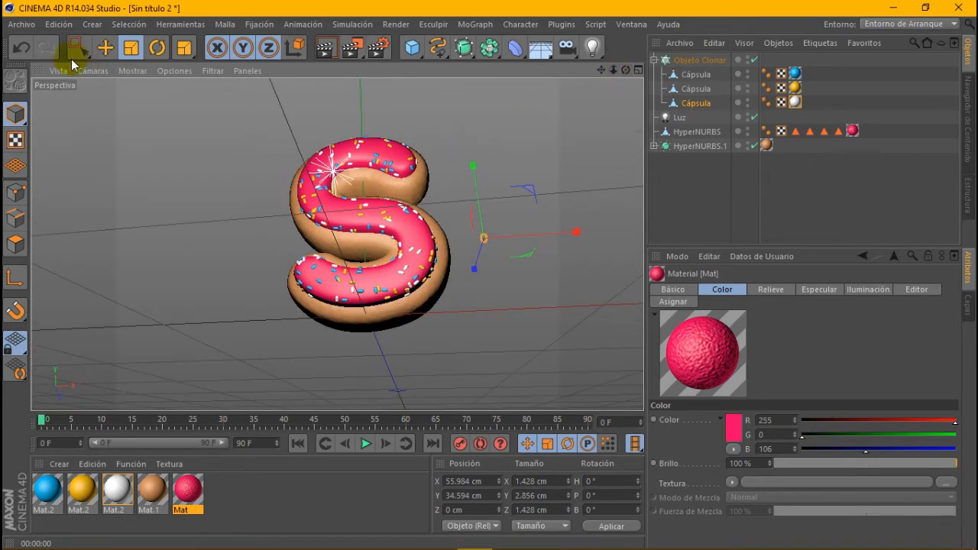
Step: Lower the light along the Y axis to about -6.2 cm and render the letter from a closer front view
{"action": "left_click", "coordinate": [104, 48]}
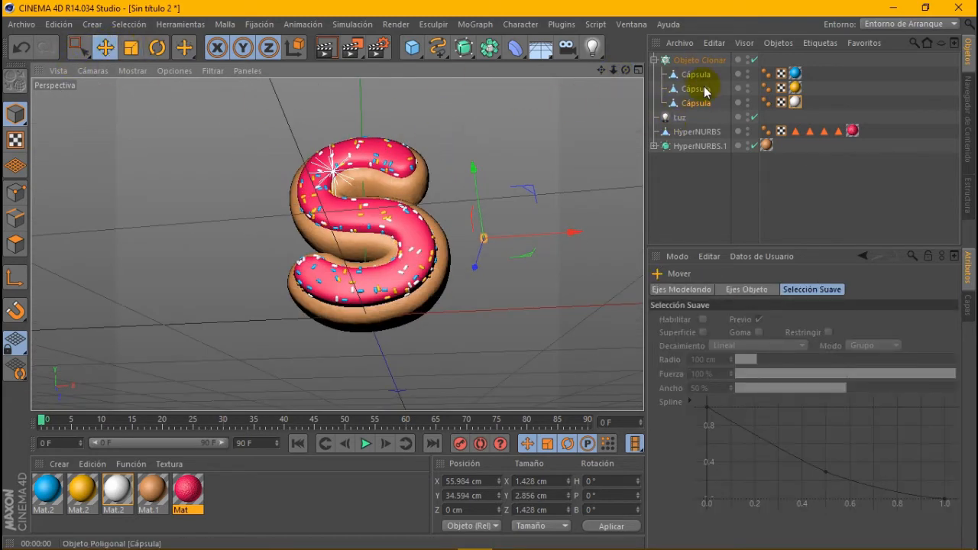
{"action": "left_click", "coordinate": [686, 117]}
{"action": "left_click_drag", "start_coordinate": [334, 130], "coordinate": [332, 211]}
{"action": "left_click", "coordinate": [330, 51]}
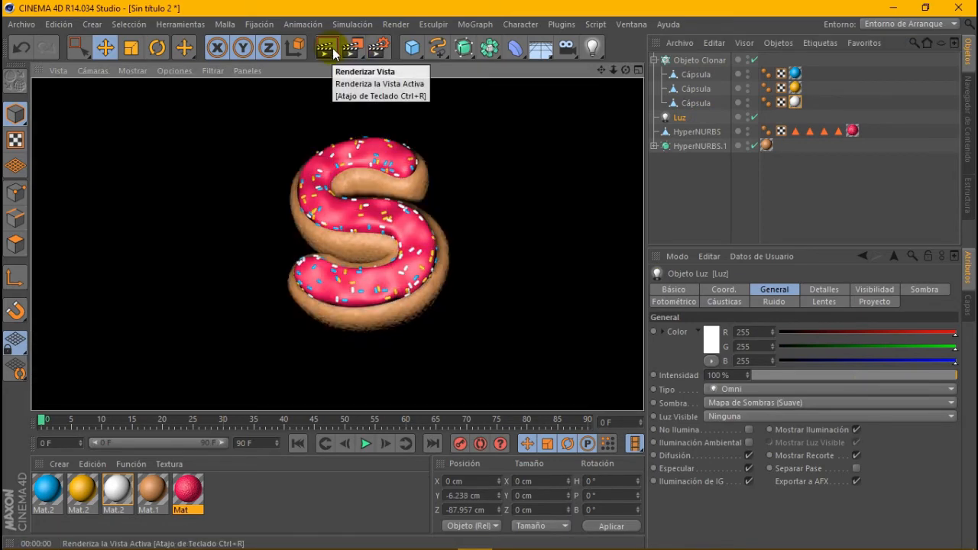
{"action": "left_click", "coordinate": [623, 70]}
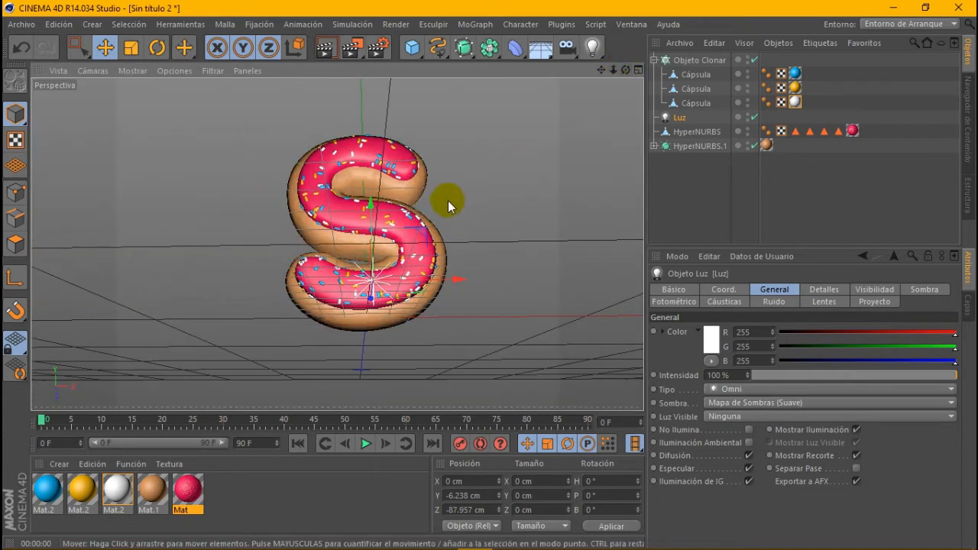
{"action": "scroll", "coordinate": [448, 200], "scroll_direction": "up", "scroll_amount": 3}
{"action": "left_click", "coordinate": [325, 48]}
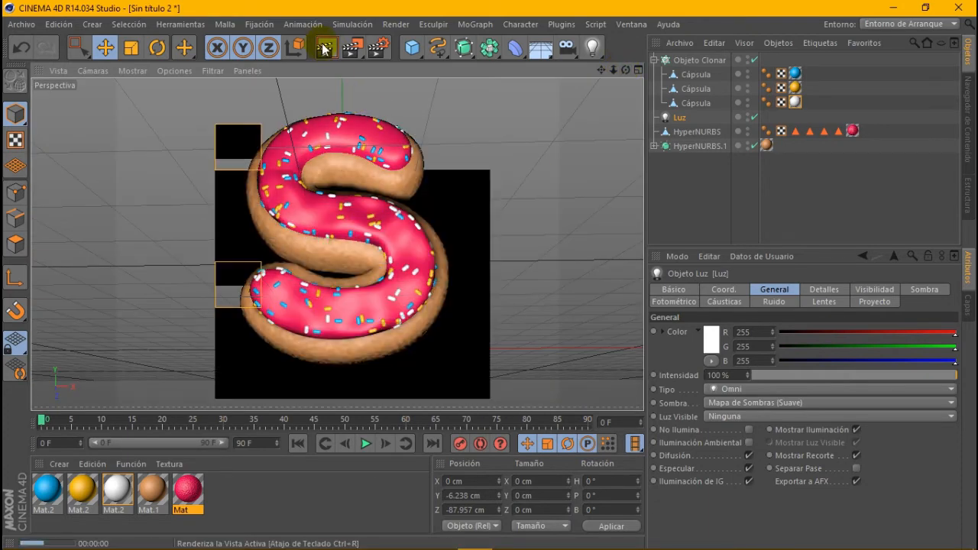
Step: Set the pink frosting material's specular height (Altura) to 68% and width (Anchura) to 27%, and render the view
{"action": "double_click", "coordinate": [187, 489]}
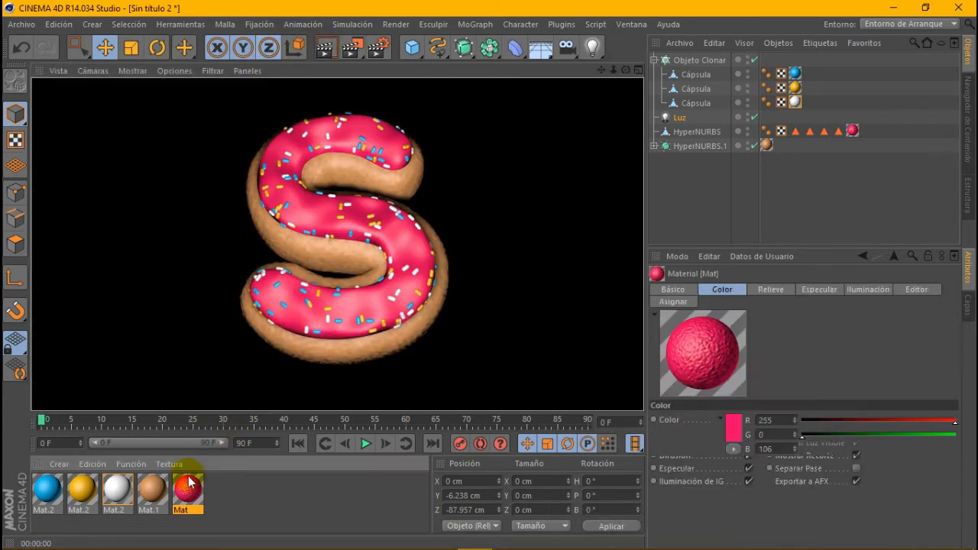
{"action": "left_click_drag", "start_coordinate": [377, 96], "coordinate": [695, 96]}
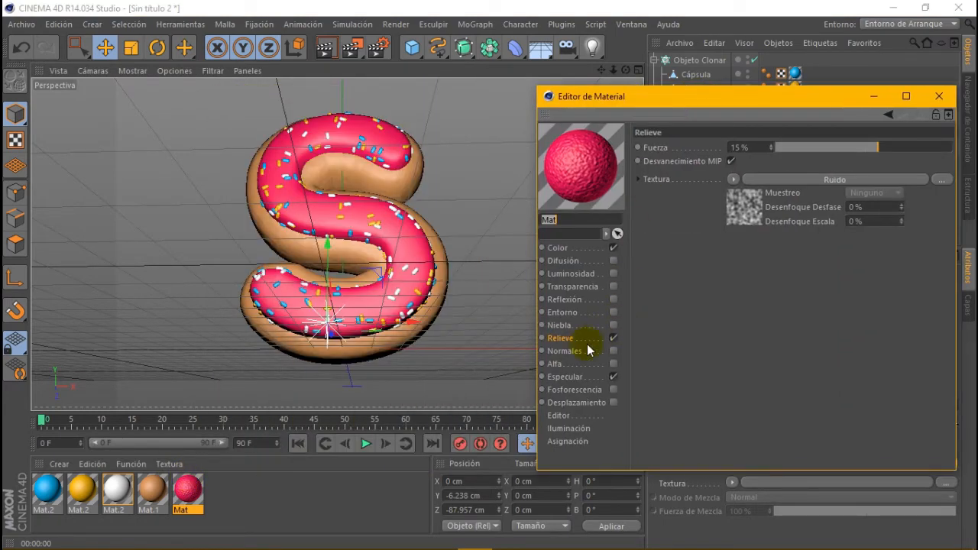
{"action": "left_click", "coordinate": [566, 377]}
{"action": "left_click_drag", "start_coordinate": [858, 363], "coordinate": [890, 364]}
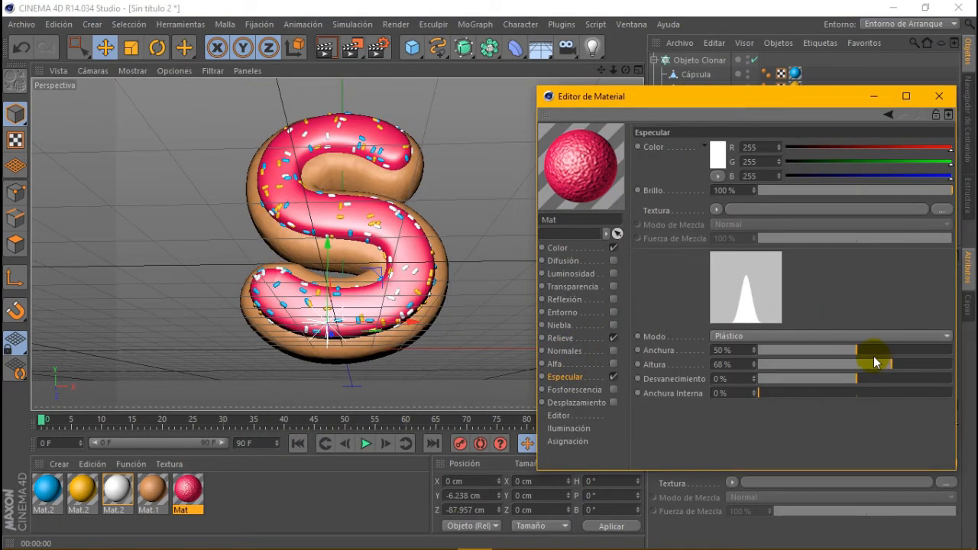
{"action": "left_click_drag", "start_coordinate": [836, 350], "coordinate": [812, 350]}
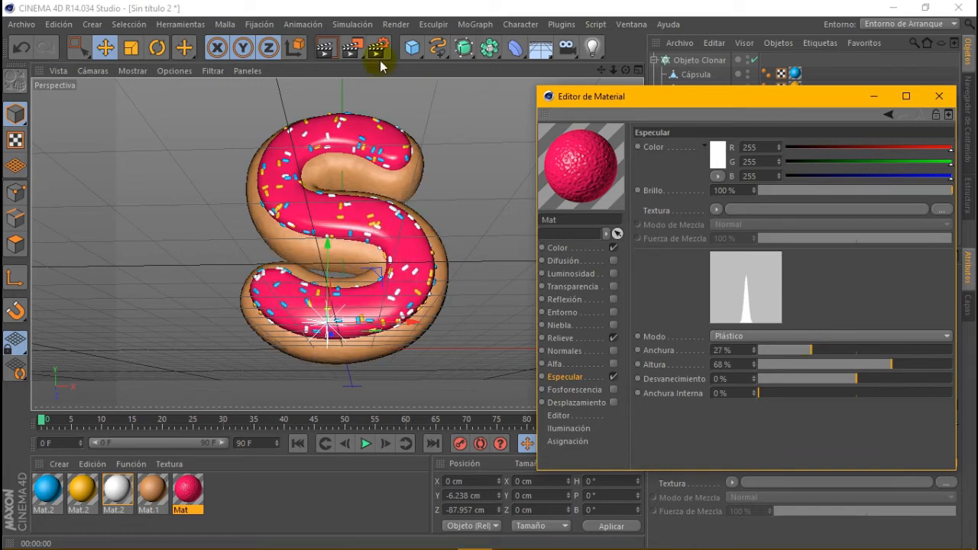
{"action": "left_click", "coordinate": [337, 51]}
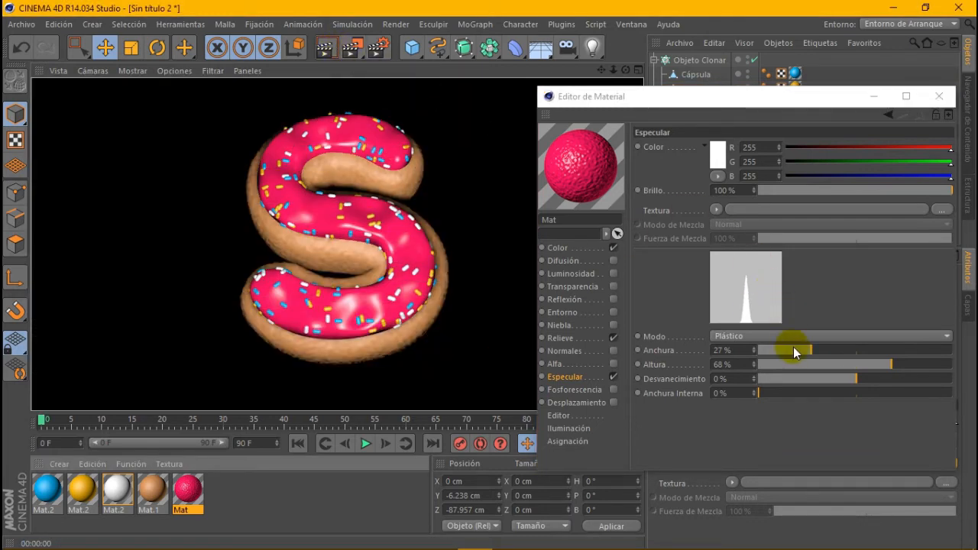
Step: Refine the pink material's specular width to 24% and height to 57%, checking the changes with view renders
{"action": "left_click_drag", "start_coordinate": [798, 351], "coordinate": [792, 350]}
{"action": "left_click", "coordinate": [337, 51]}
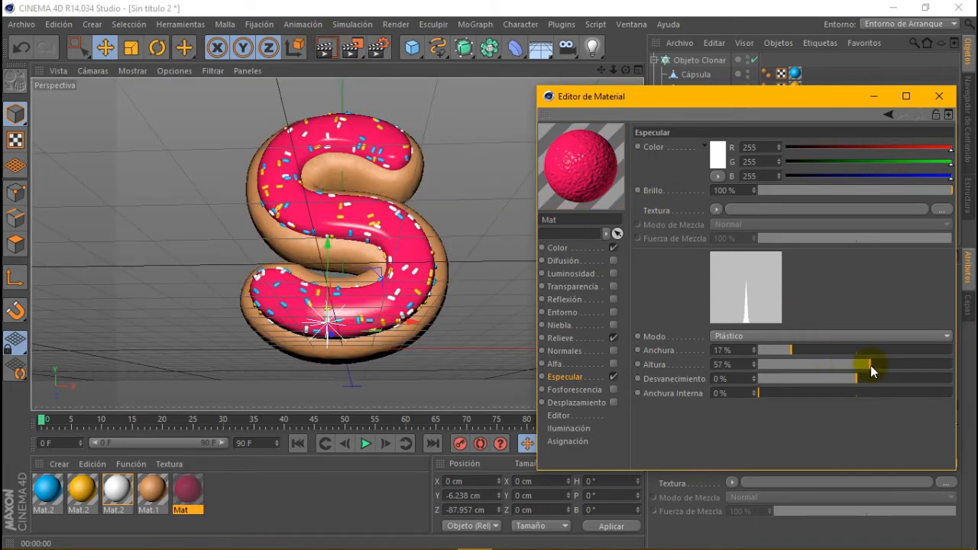
{"action": "left_click", "coordinate": [325, 48]}
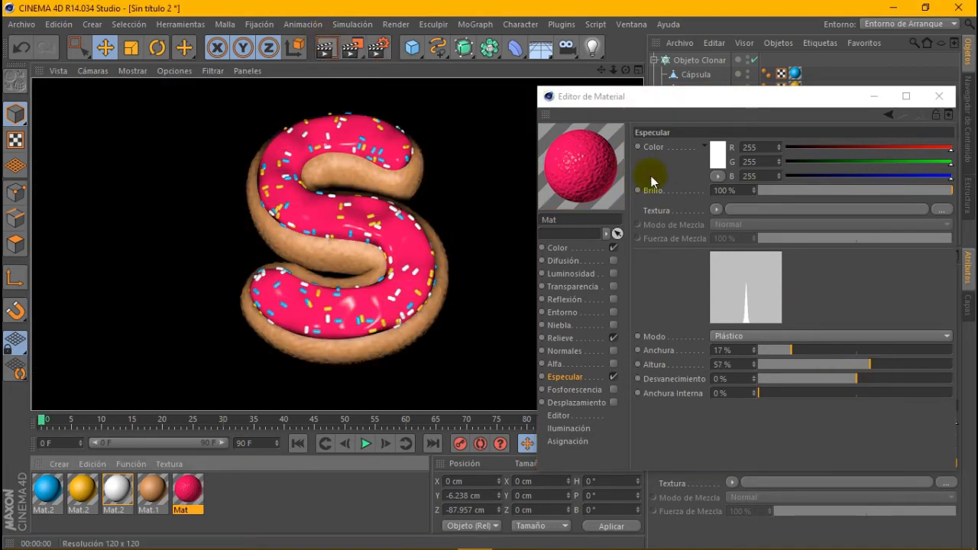
{"action": "mouse_move", "coordinate": [797, 349]}
{"action": "left_mouse_down"}
{"action": "mouse_move", "coordinate": [881, 370]}
{"action": "mouse_move", "coordinate": [831, 347]}
{"action": "left_mouse_up"}
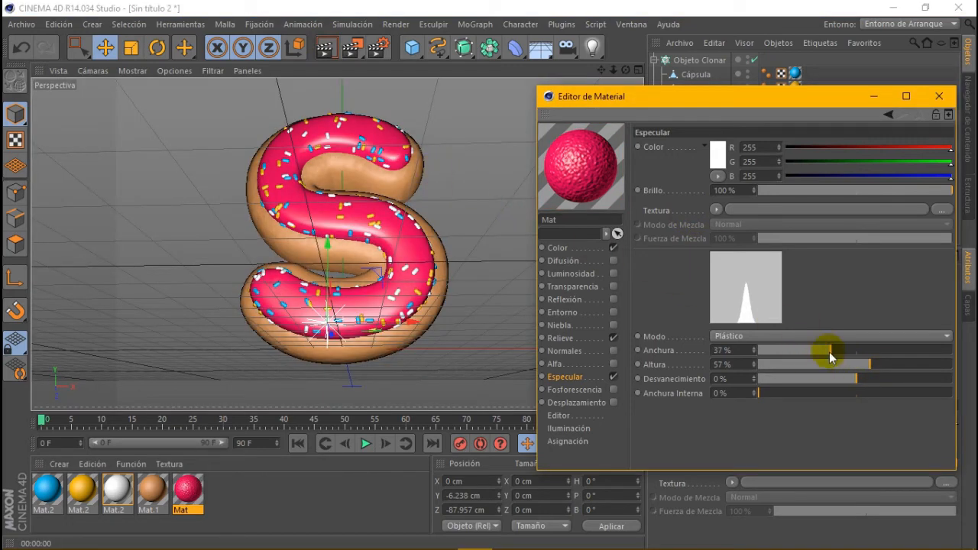
{"action": "left_click", "coordinate": [328, 54]}
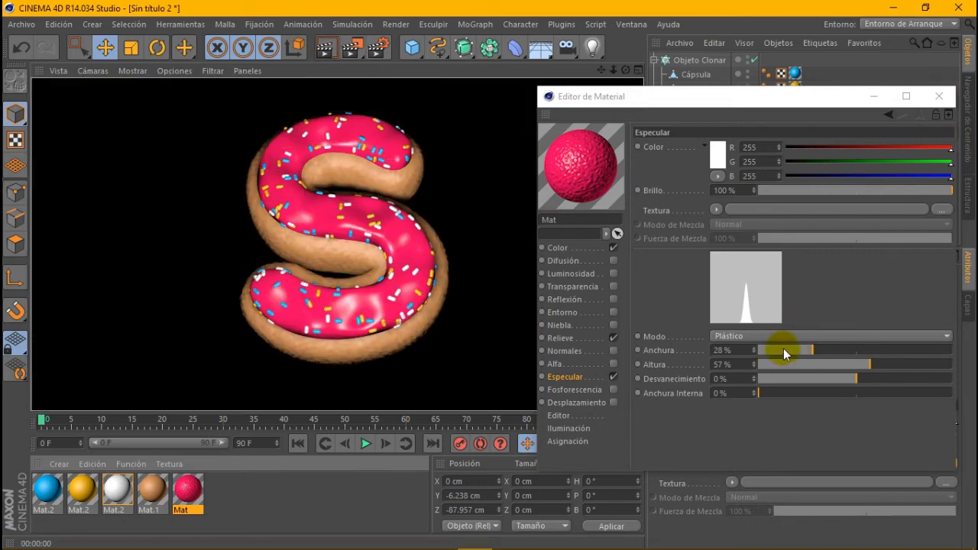
{"action": "left_click", "coordinate": [805, 349]}
{"action": "left_click", "coordinate": [322, 49]}
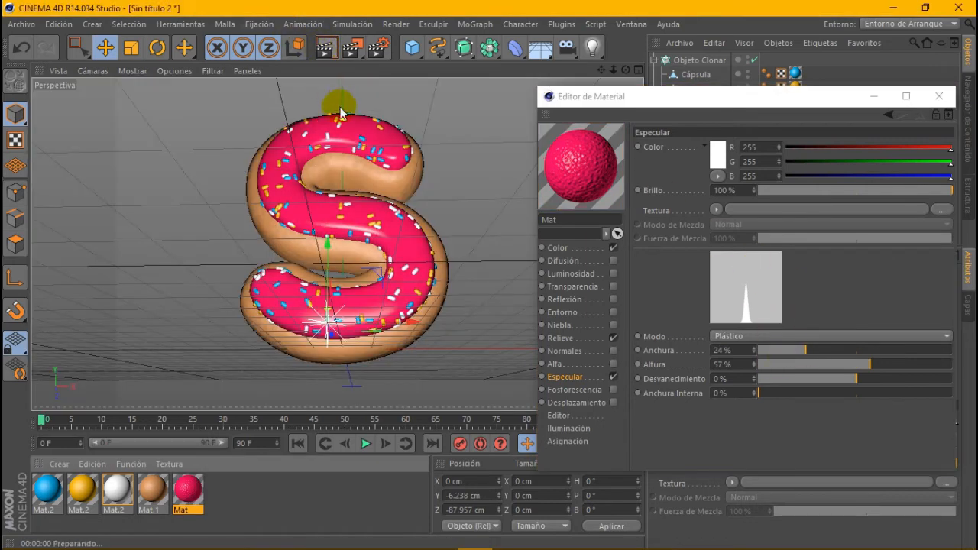
Step: Set the brown cookie material's specular width to 47% and height to 21%, testing with view renders, and close the material editor
{"action": "double_click", "coordinate": [153, 496]}
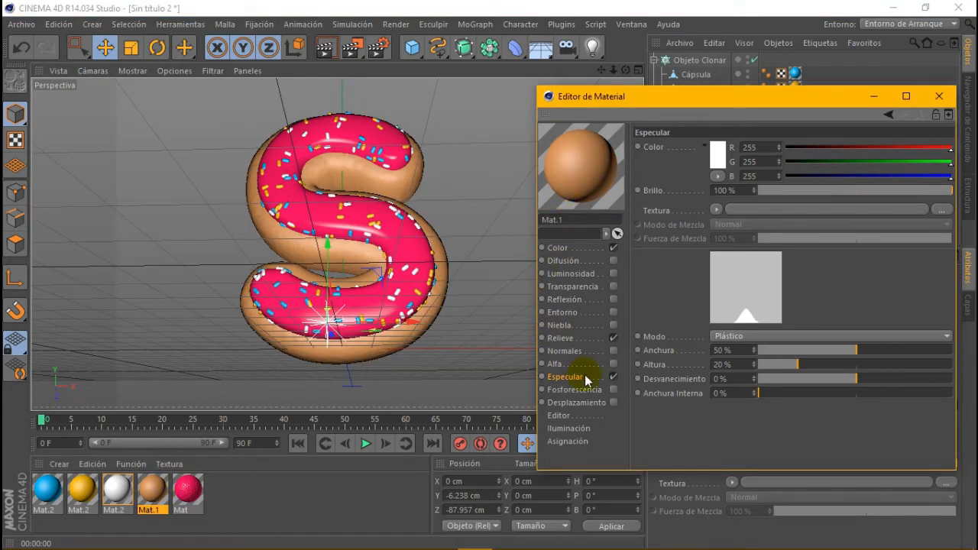
{"action": "left_click_drag", "start_coordinate": [846, 362], "coordinate": [815, 350]}
{"action": "left_click", "coordinate": [327, 48]}
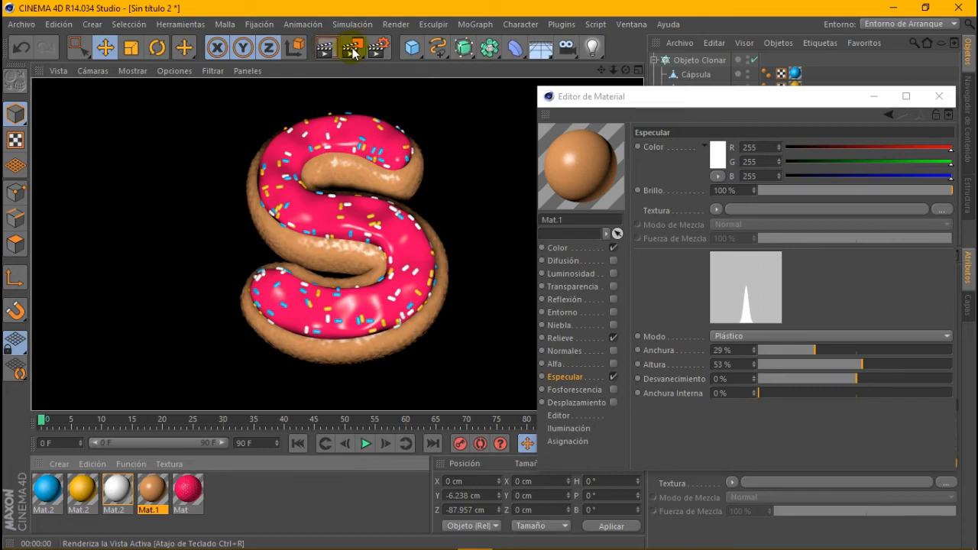
{"action": "left_click_drag", "start_coordinate": [858, 365], "coordinate": [799, 364]}
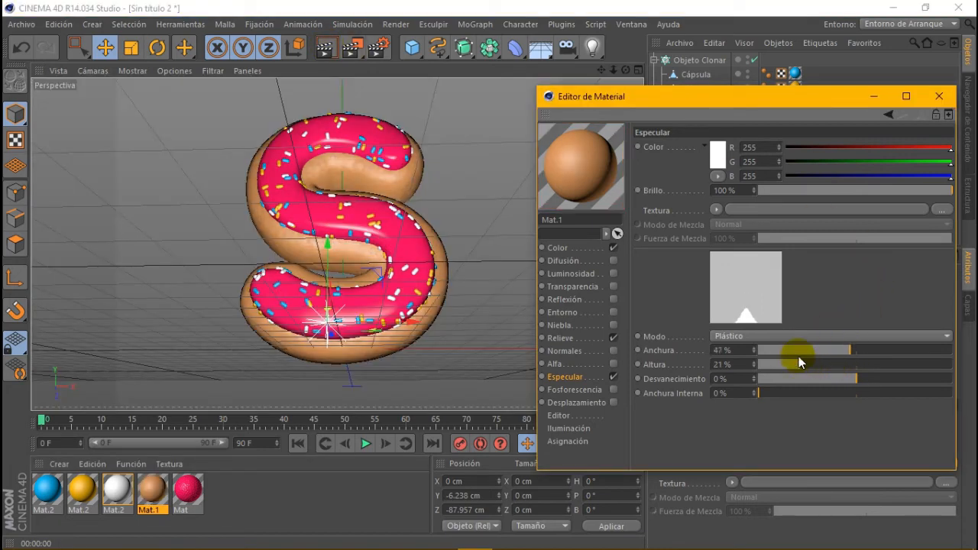
{"action": "left_click", "coordinate": [325, 50]}
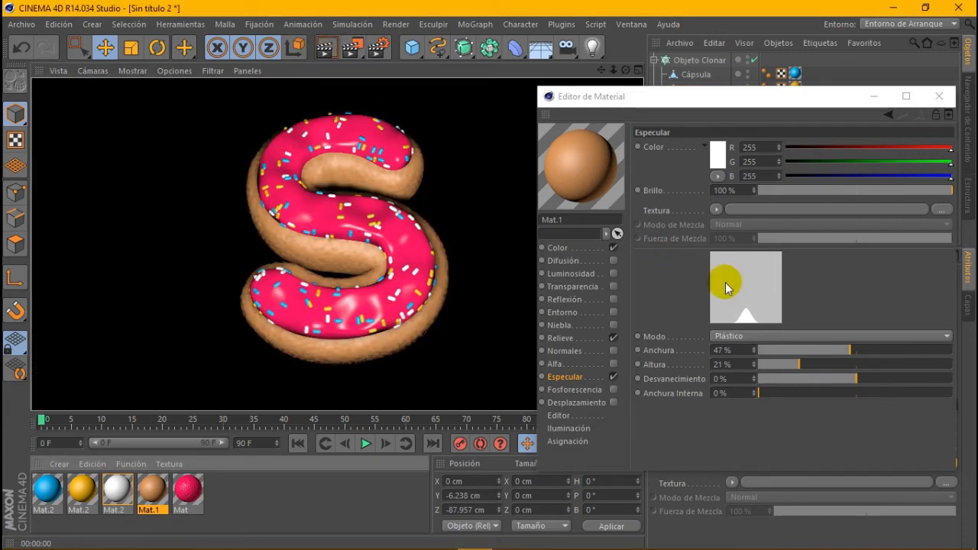
{"action": "left_click", "coordinate": [677, 262]}
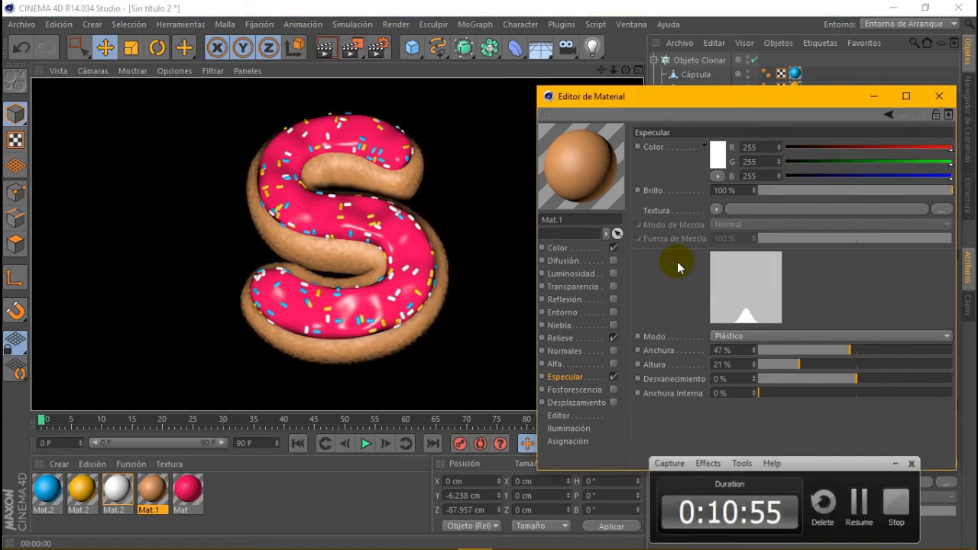
{"action": "left_click", "coordinate": [953, 96]}
Step: In the render settings, apply the HDV/HDTV 720 29.97 output preset and set antialiasing to Mejorado
{"action": "left_click", "coordinate": [371, 51]}
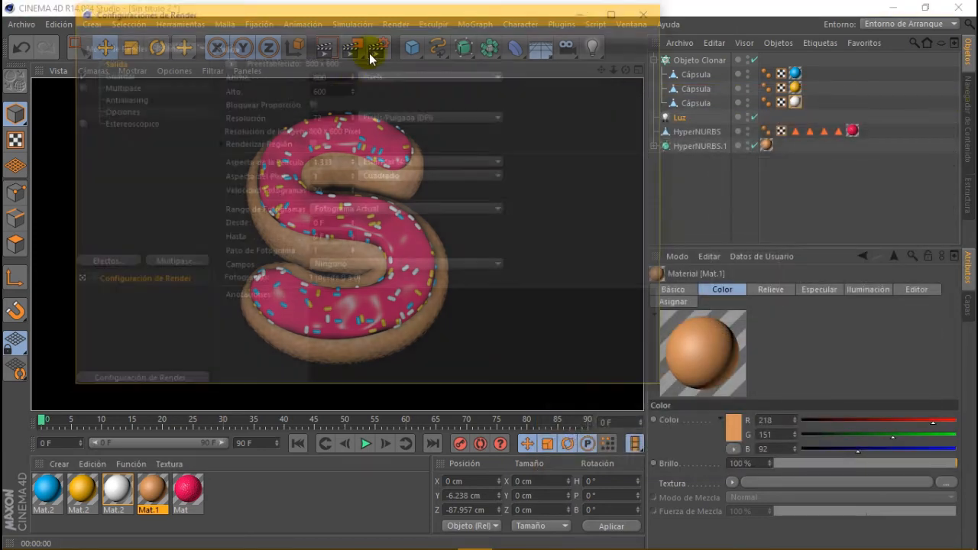
{"action": "left_click", "coordinate": [229, 62]}
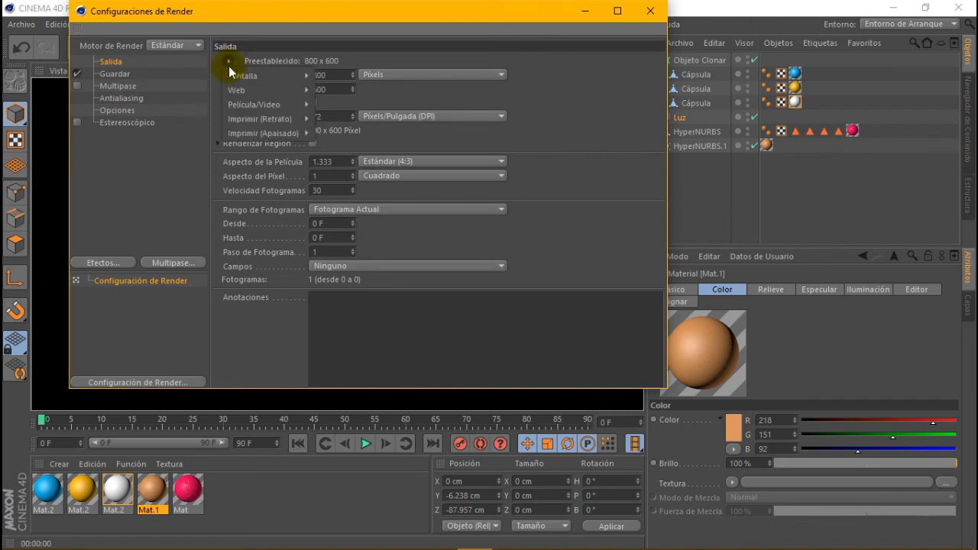
{"action": "mouse_move", "coordinate": [293, 110]}
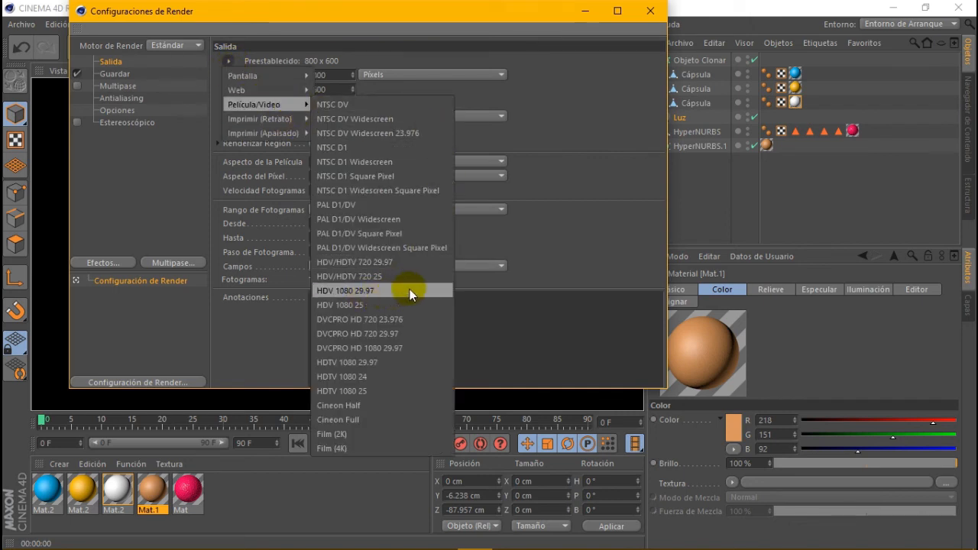
{"action": "left_click", "coordinate": [407, 261]}
{"action": "left_click", "coordinate": [121, 98]}
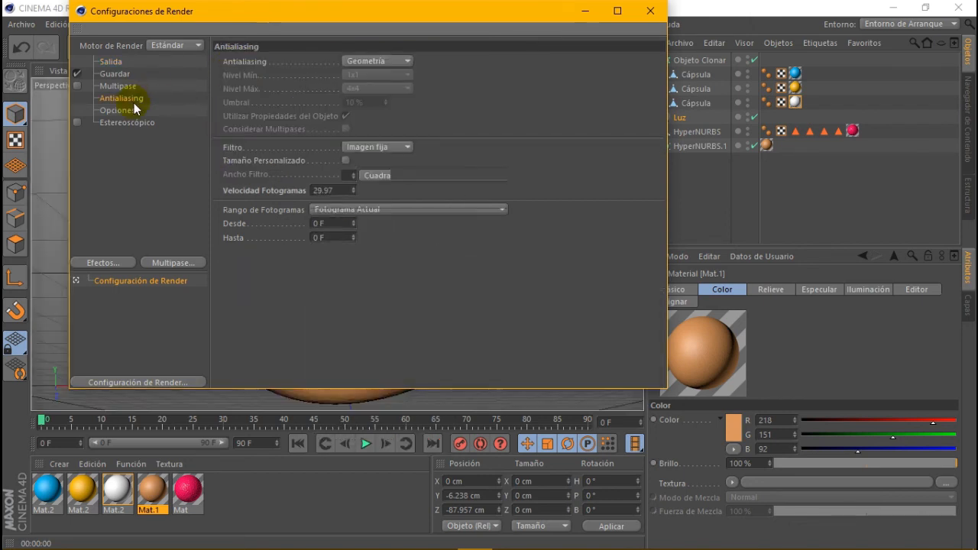
{"action": "left_click", "coordinate": [356, 61]}
{"action": "left_click", "coordinate": [364, 104]}
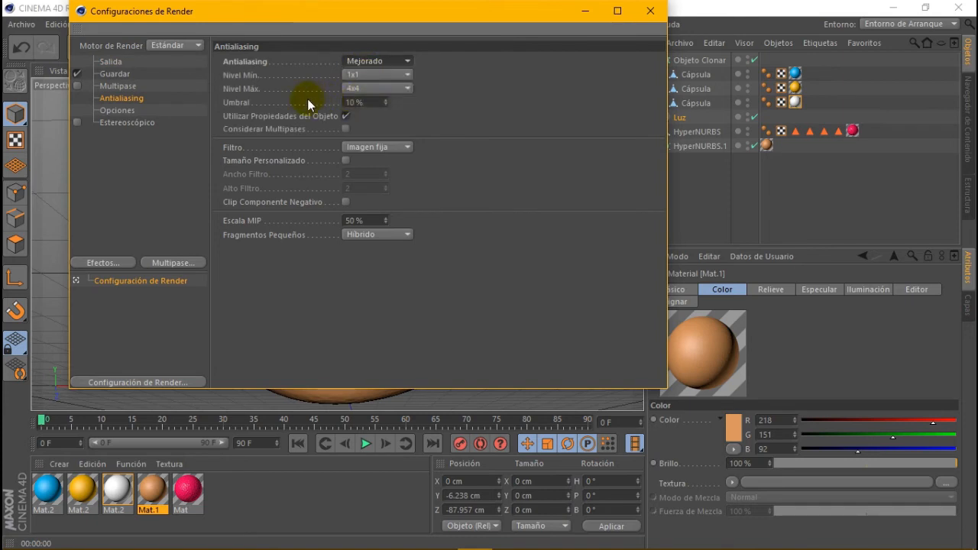
{"action": "left_click", "coordinate": [110, 61]}
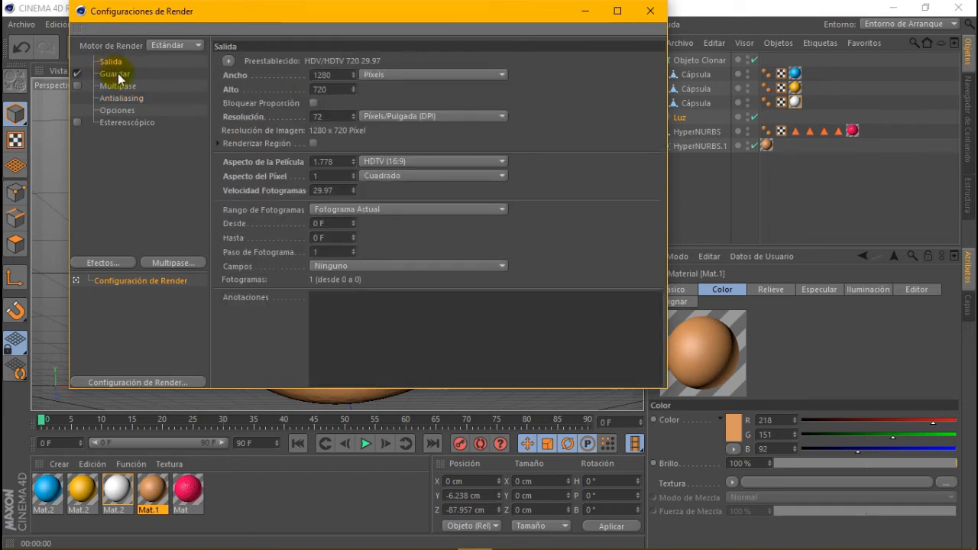
Step: Set the render's save format to PNG with the alpha channel (Canal Alfa) enabled
{"action": "left_click", "coordinate": [114, 73]}
{"action": "left_click", "coordinate": [377, 101]}
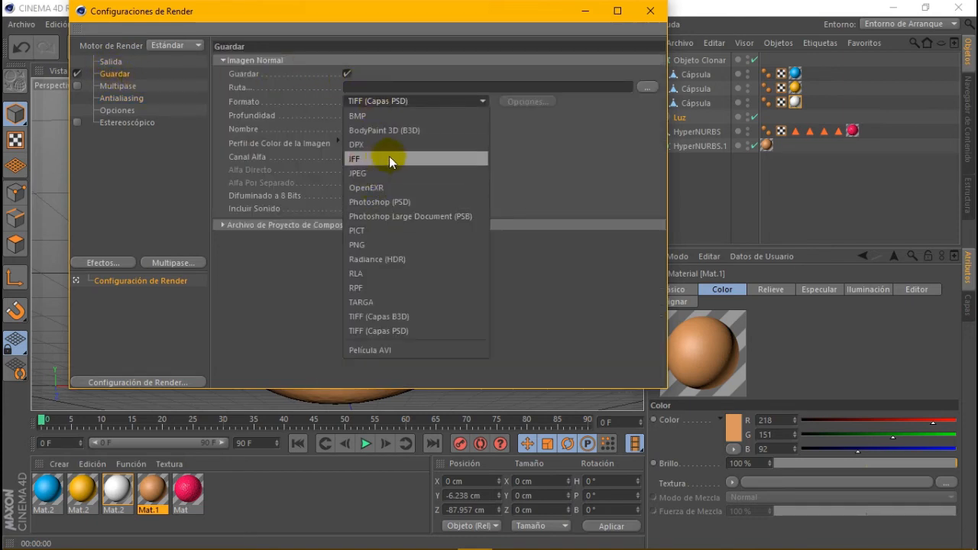
{"action": "left_click", "coordinate": [395, 245]}
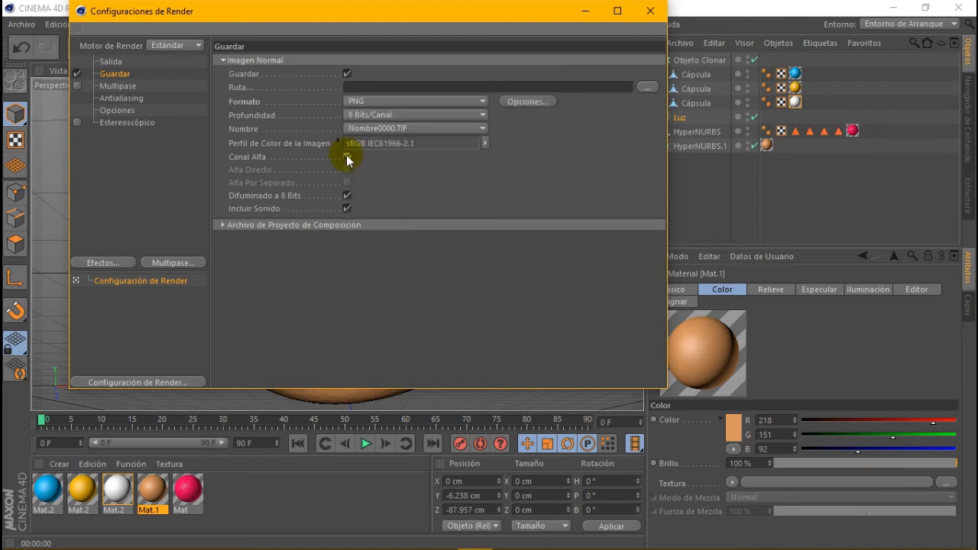
Step: Add the Ambient Occlusion (Oclusión Ambiental) and Global Illumination (Iluminación Global) effects to the render settings
{"action": "left_click", "coordinate": [105, 262]}
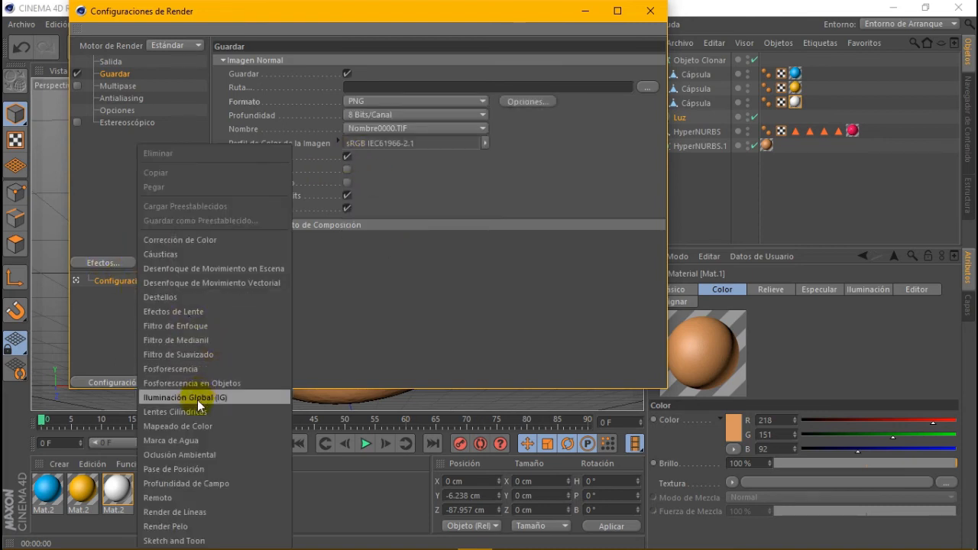
{"action": "left_click", "coordinate": [198, 454]}
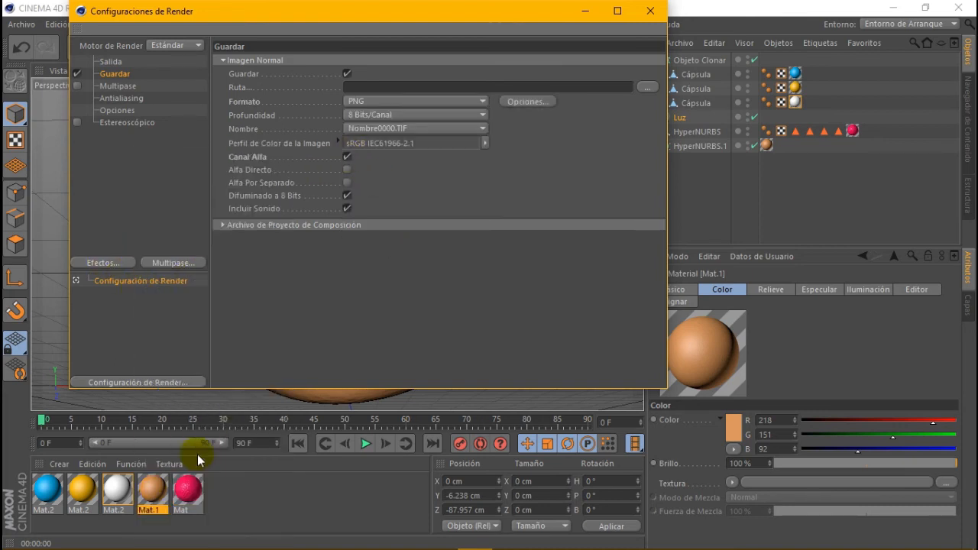
{"action": "left_click", "coordinate": [82, 262]}
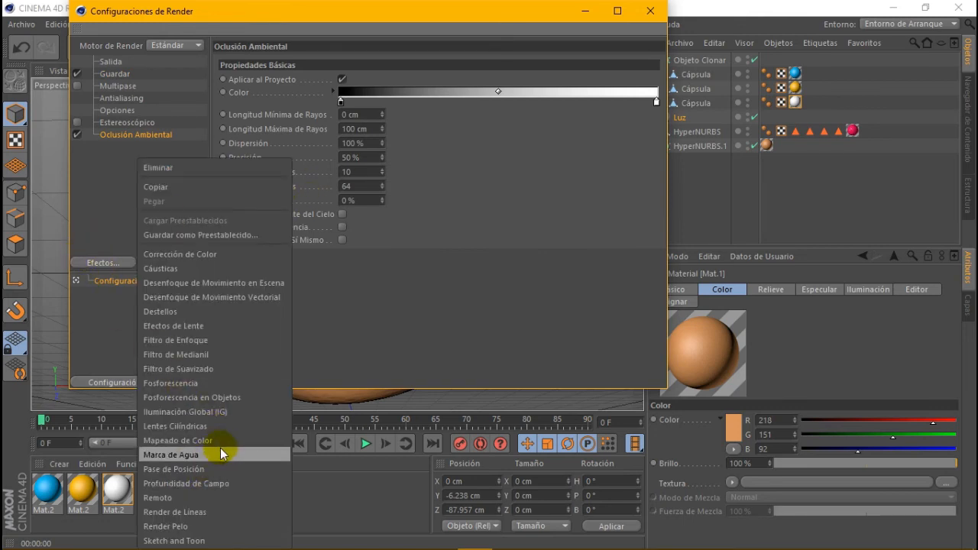
{"action": "left_click", "coordinate": [216, 413]}
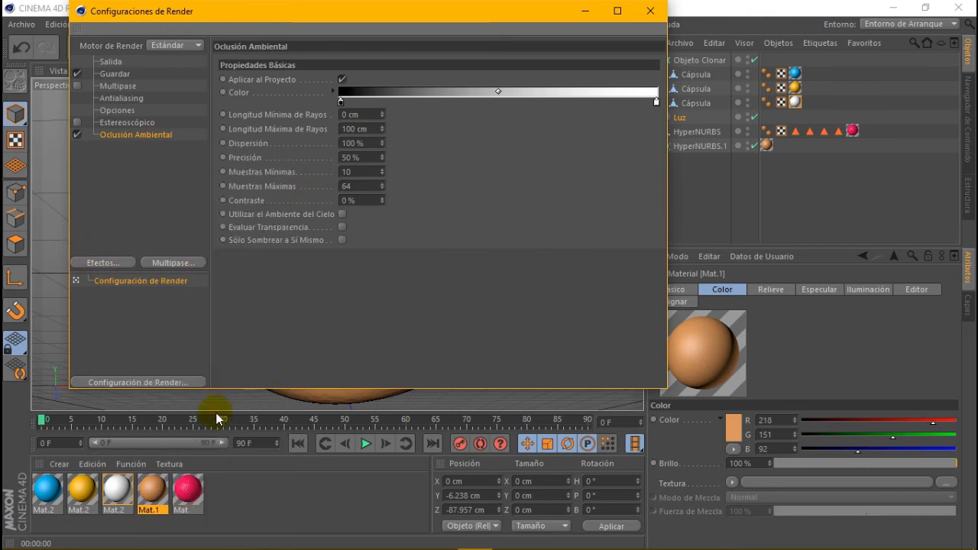
Step: Set the Global Illumination sampling (Muestras) to Bajo and close the render settings
{"action": "left_click", "coordinate": [326, 62]}
{"action": "left_click", "coordinate": [353, 93]}
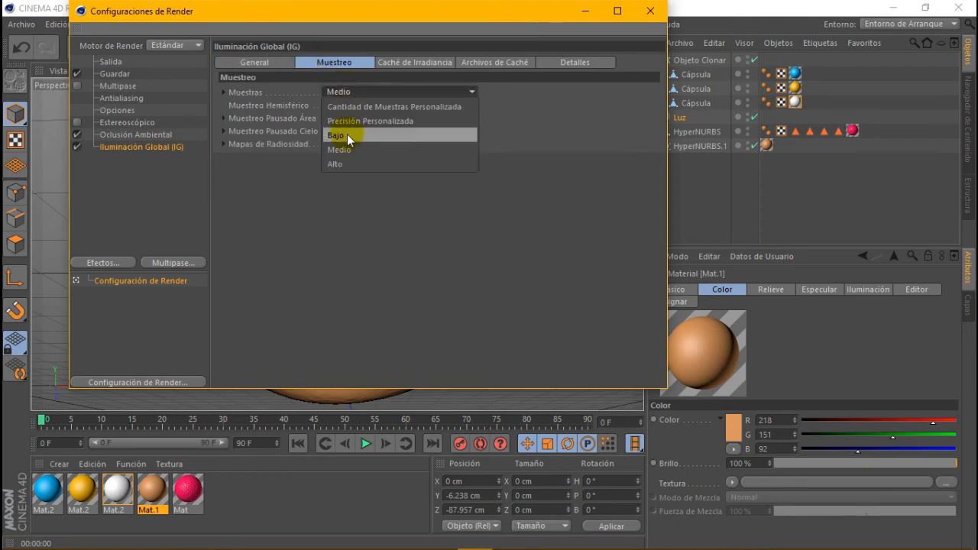
{"action": "left_click", "coordinate": [356, 139]}
{"action": "left_click", "coordinate": [650, 11]}
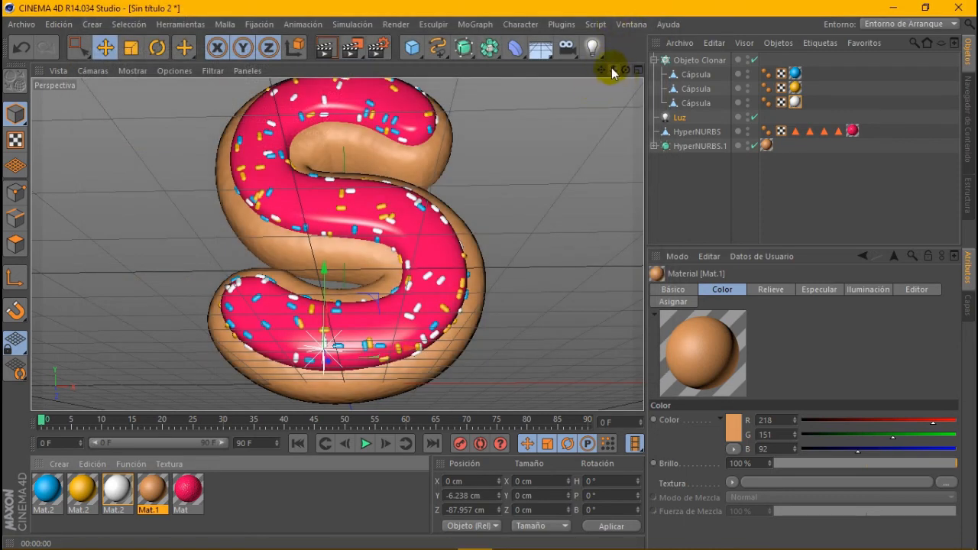
Step: Frame the whole letter S in the perspective view and render a preview in the active view
{"action": "left_click_drag", "start_coordinate": [613, 69], "coordinate": [577, 69]}
{"action": "left_click_drag", "start_coordinate": [654, 132], "coordinate": [645, 132]}
{"action": "mouse_move", "coordinate": [592, 70]}
{"action": "left_mouse_down"}
{"action": "mouse_move", "coordinate": [580, 76]}
{"action": "mouse_move", "coordinate": [601, 70]}
{"action": "left_mouse_up"}
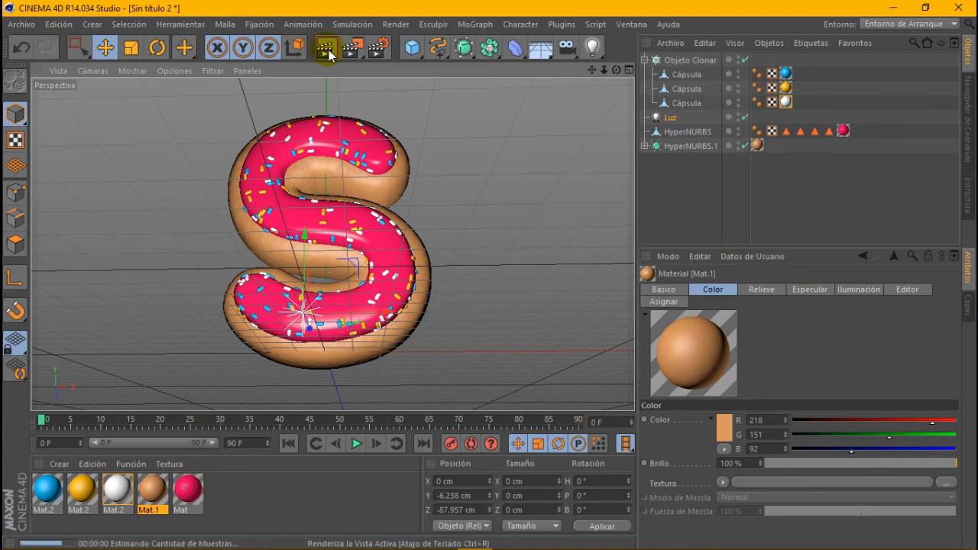
{"action": "left_click", "coordinate": [327, 49]}
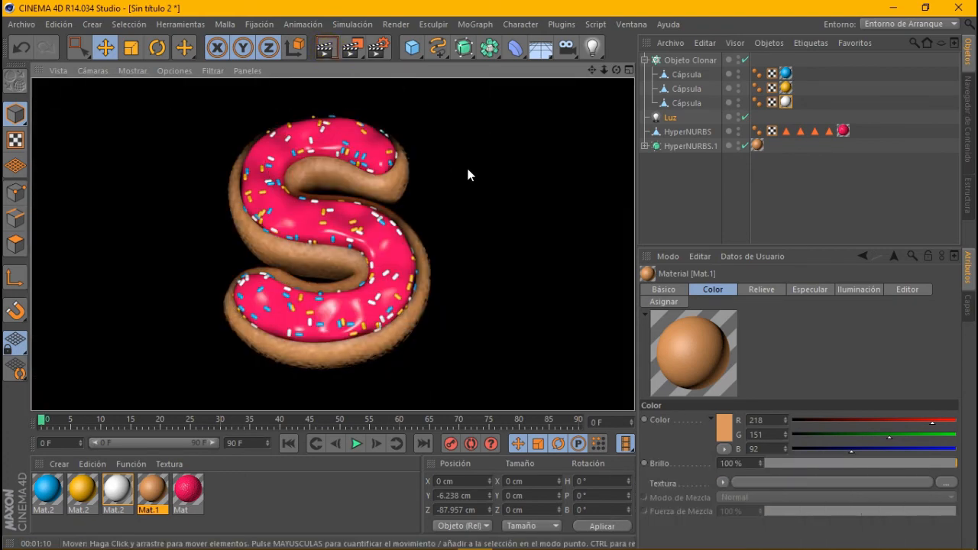
Step: In the render's save settings, set the output file path (Ruta) to DONUT TEXT on the Desktop and close the settings
{"action": "left_click", "coordinate": [377, 49]}
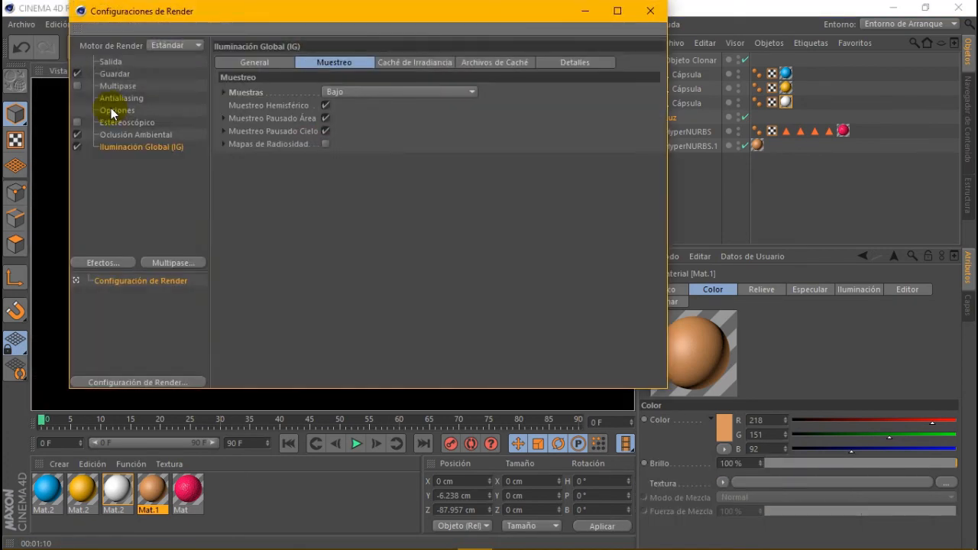
{"action": "left_click", "coordinate": [131, 72]}
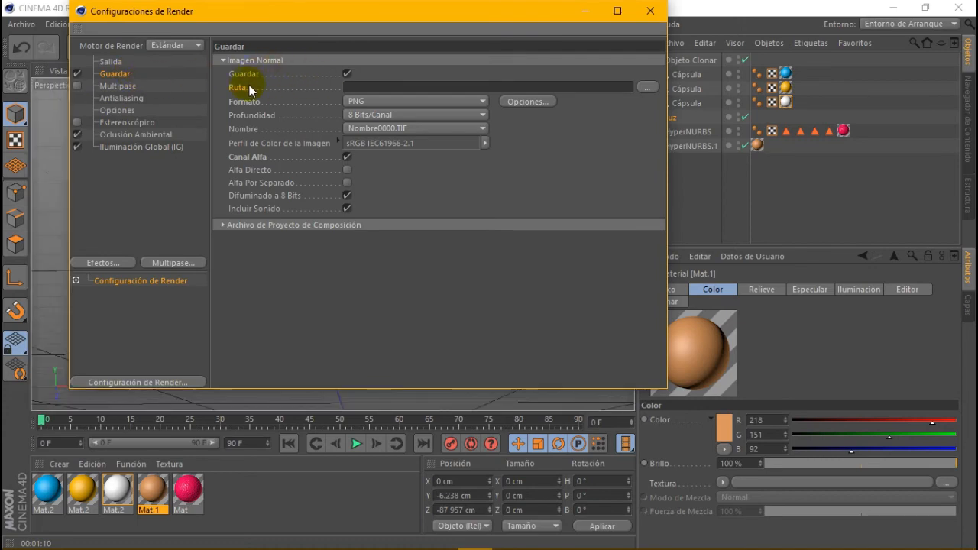
{"action": "left_click", "coordinate": [646, 87]}
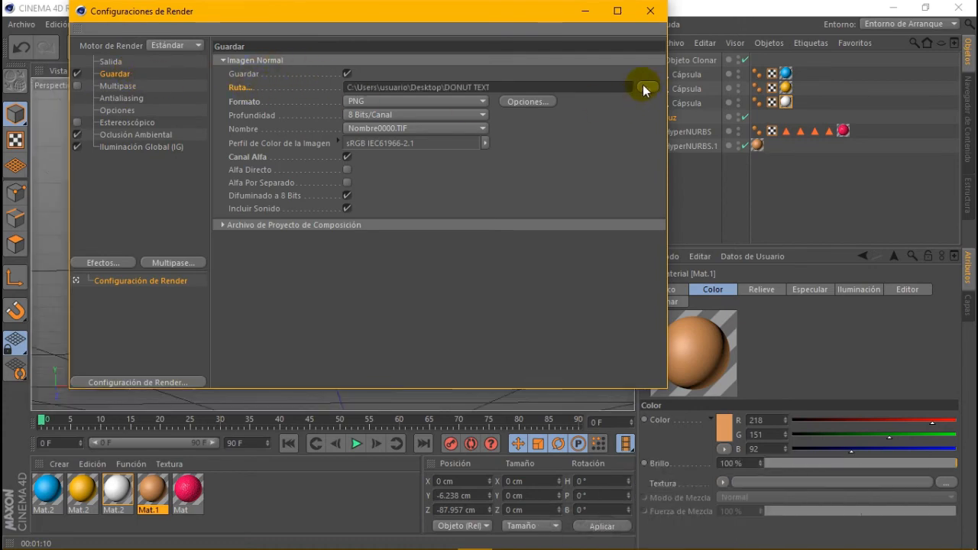
{"action": "left_click", "coordinate": [652, 10]}
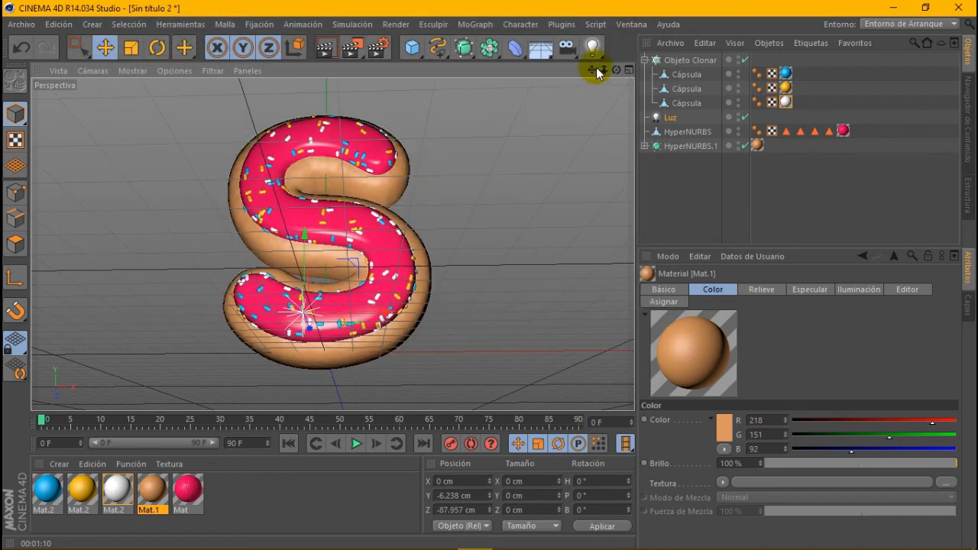
Step: Frame the letter S larger in the perspective view and render it to the image viewer (Visor de Imágenes)
{"action": "left_click_drag", "start_coordinate": [603, 70], "coordinate": [628, 70]}
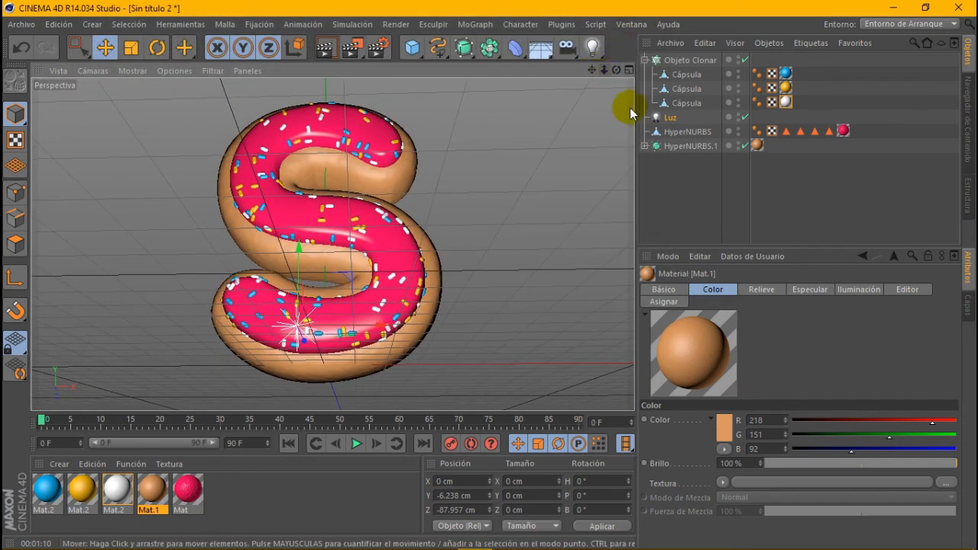
{"action": "mouse_move", "coordinate": [629, 110]}
{"action": "left_mouse_down"}
{"action": "mouse_move", "coordinate": [648, 114]}
{"action": "mouse_move", "coordinate": [633, 113]}
{"action": "left_mouse_up"}
{"action": "mouse_move", "coordinate": [590, 70]}
{"action": "left_mouse_down"}
{"action": "mouse_move", "coordinate": [606, 71]}
{"action": "mouse_move", "coordinate": [590, 73]}
{"action": "left_mouse_up"}
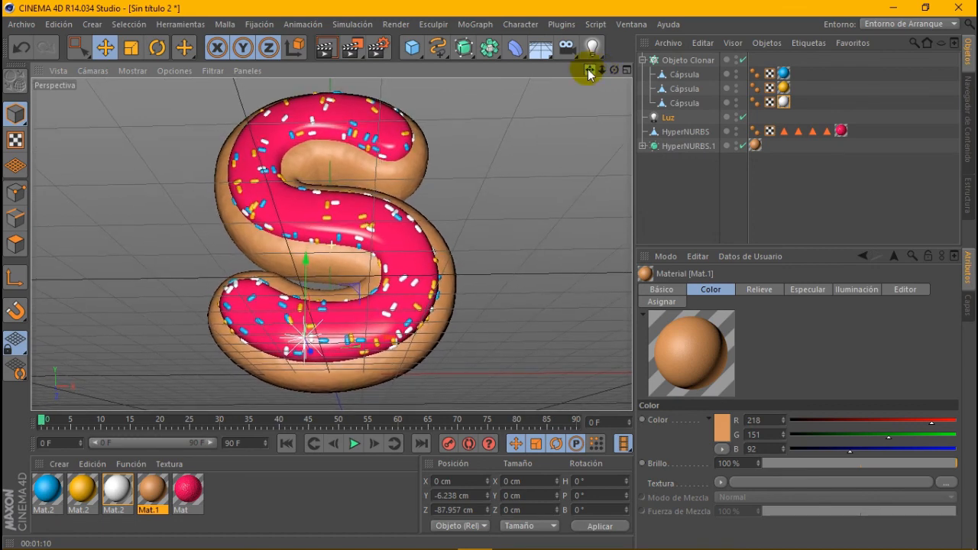
{"action": "left_click", "coordinate": [352, 49]}
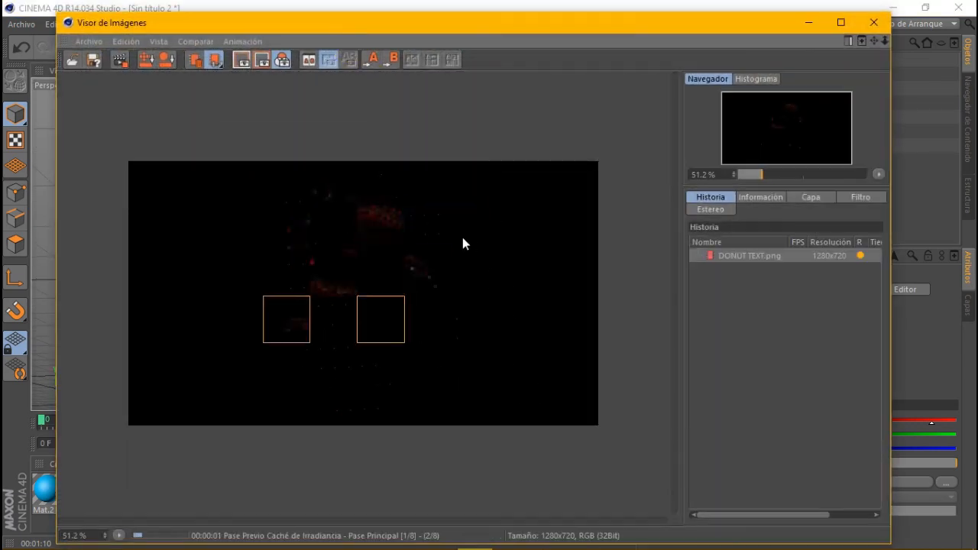